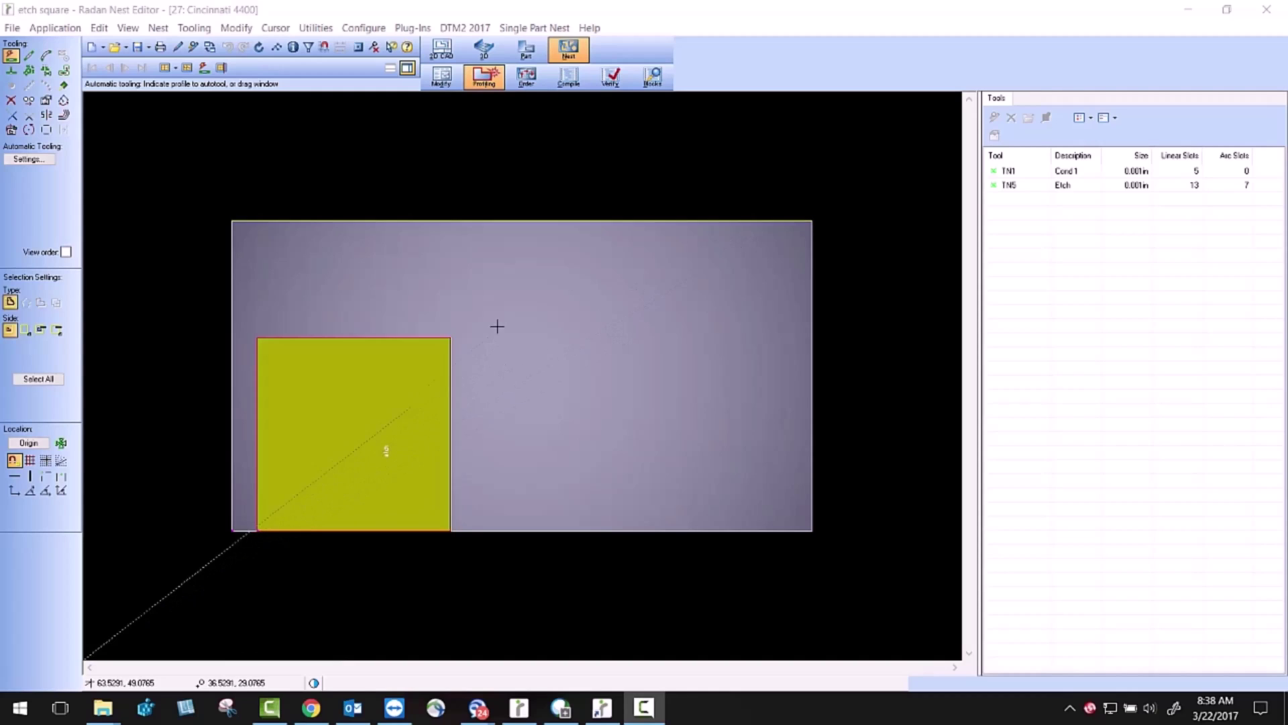
Step: Delete the existing tooling from the nest and open the square part for editing
click(993, 143)
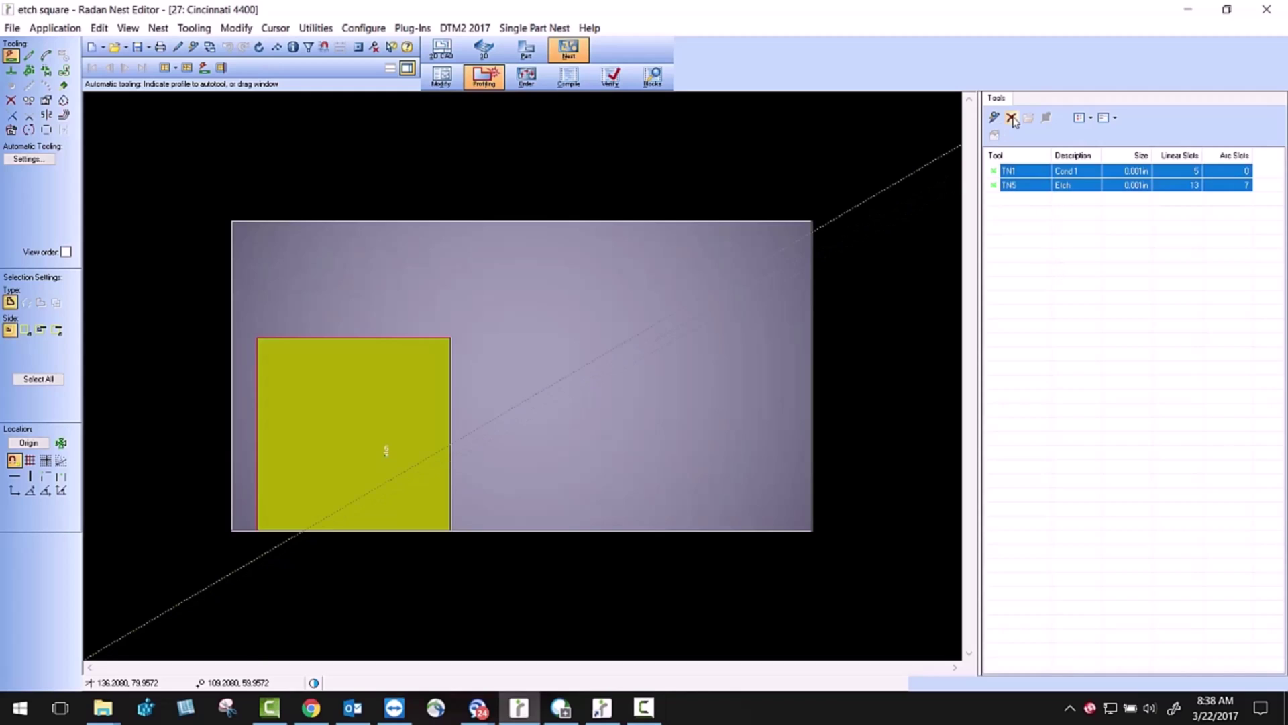
click(1011, 119)
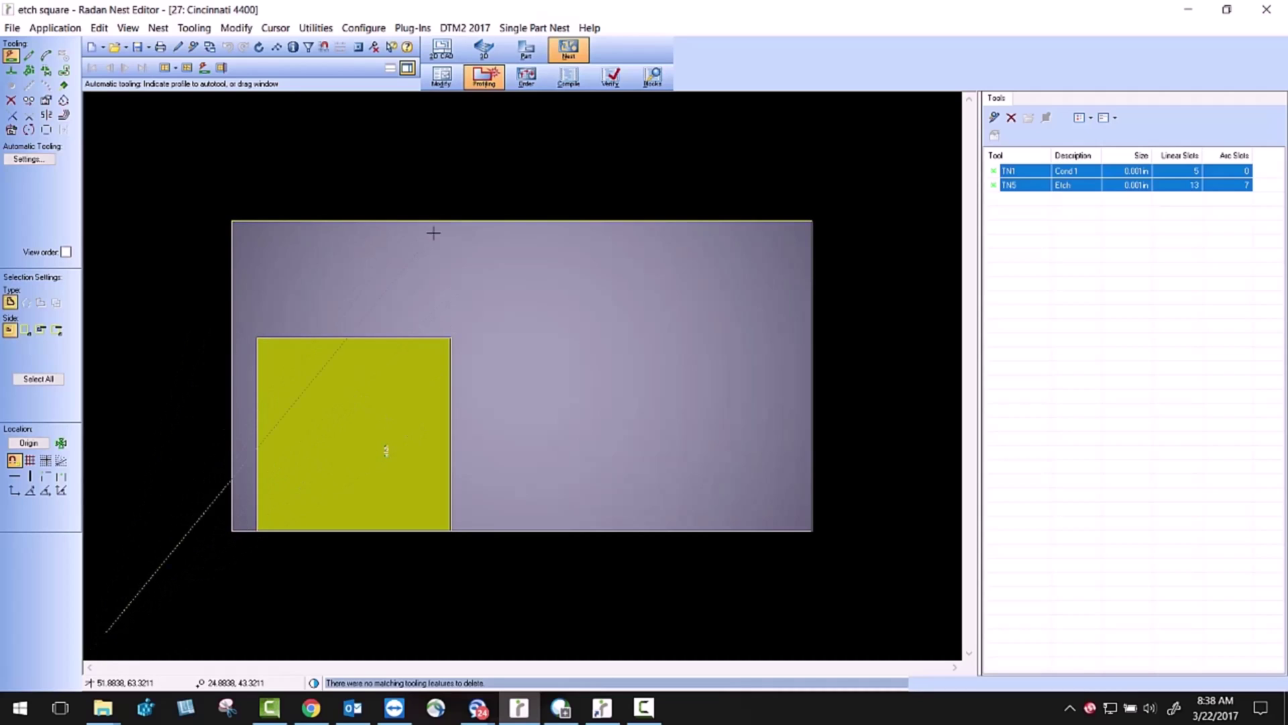
click(526, 49)
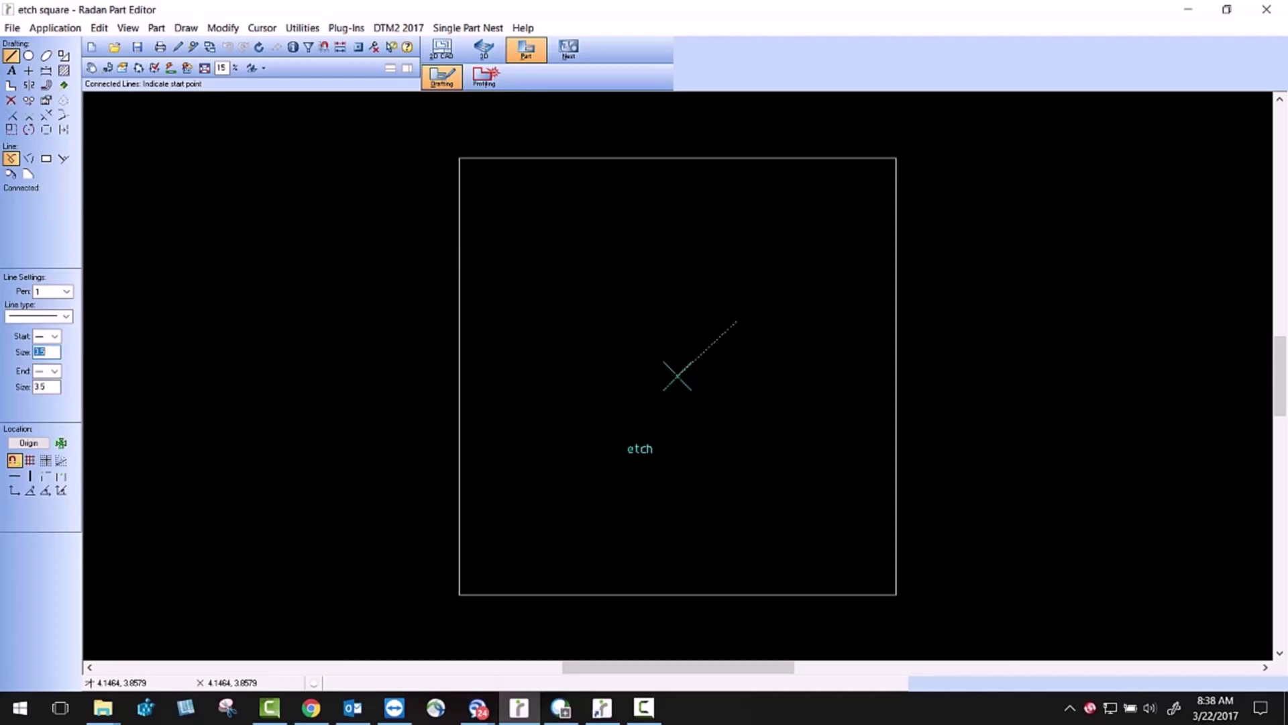
Step: Delete the old 'etch' text from the square part and start a new text entry
scroll(953, 581, up, 1)
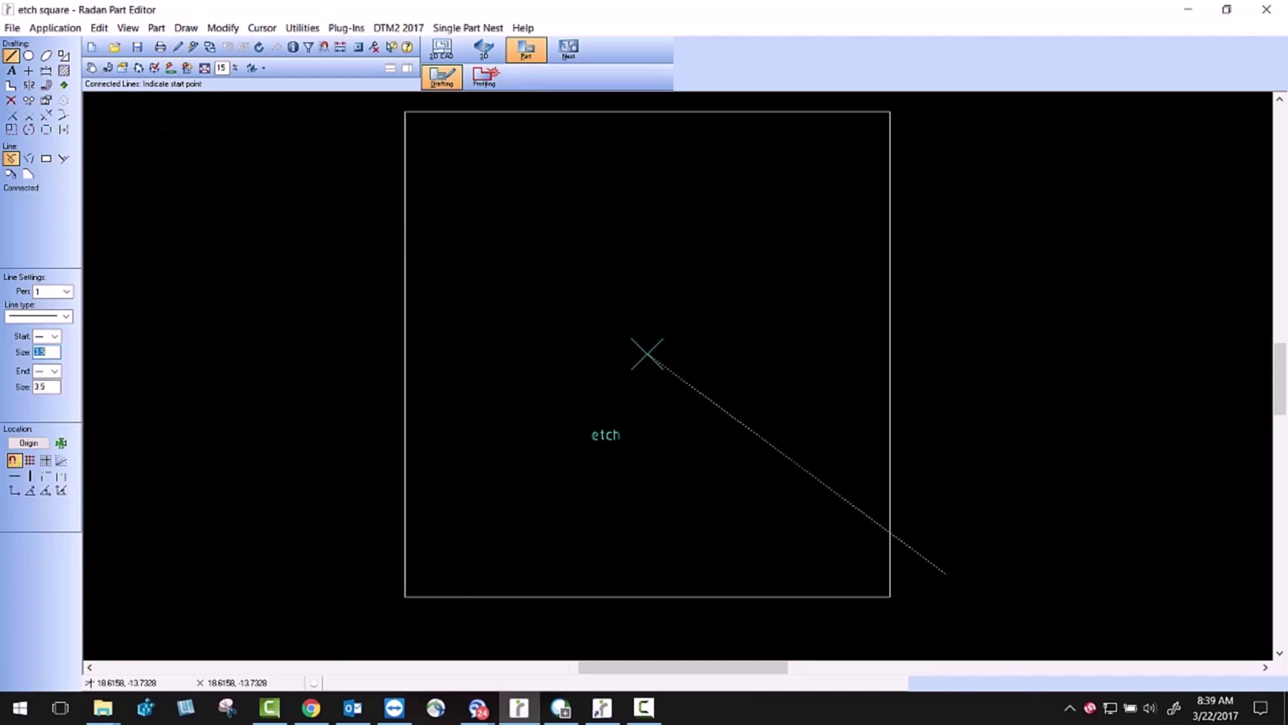
click(11, 100)
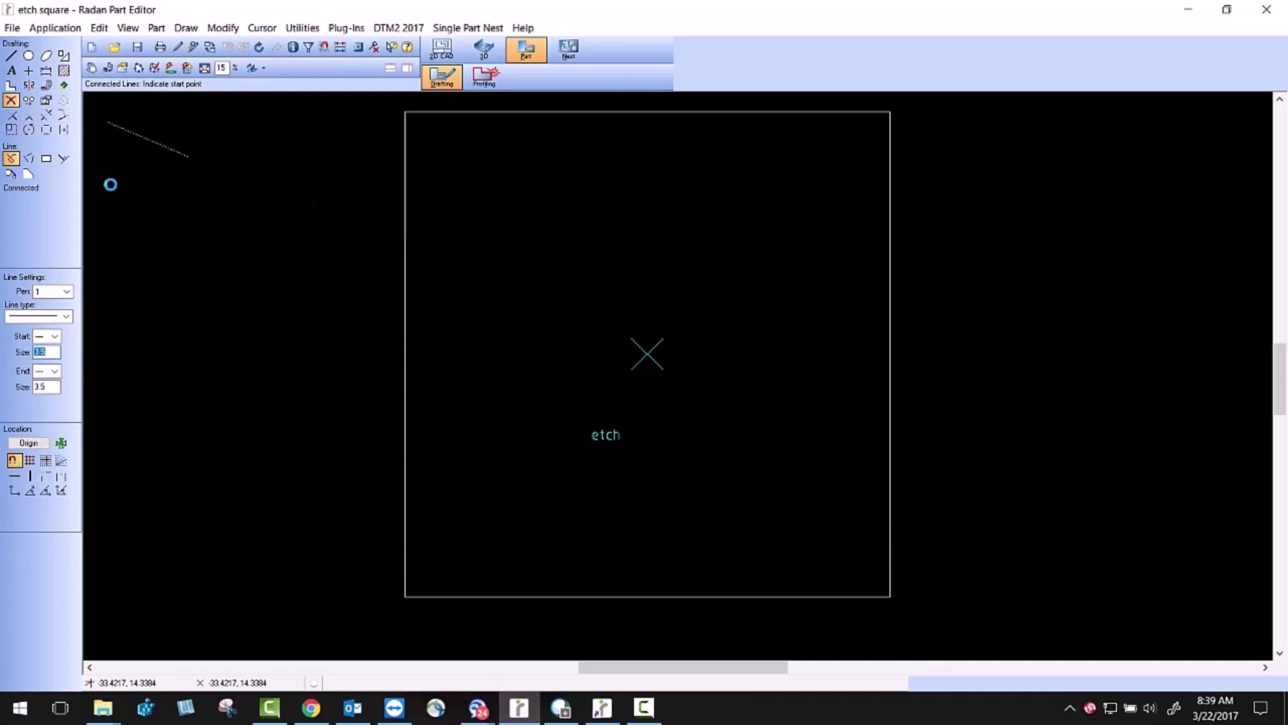
drag(538, 424, 647, 476)
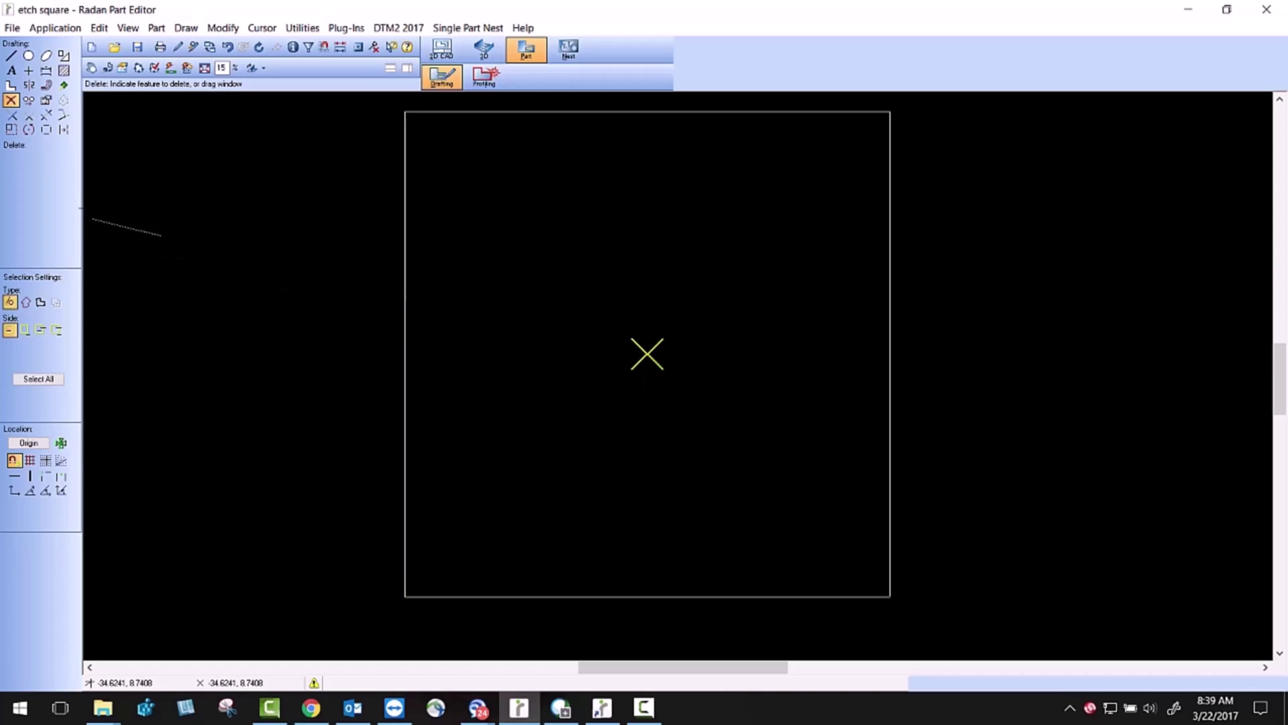
click(12, 70)
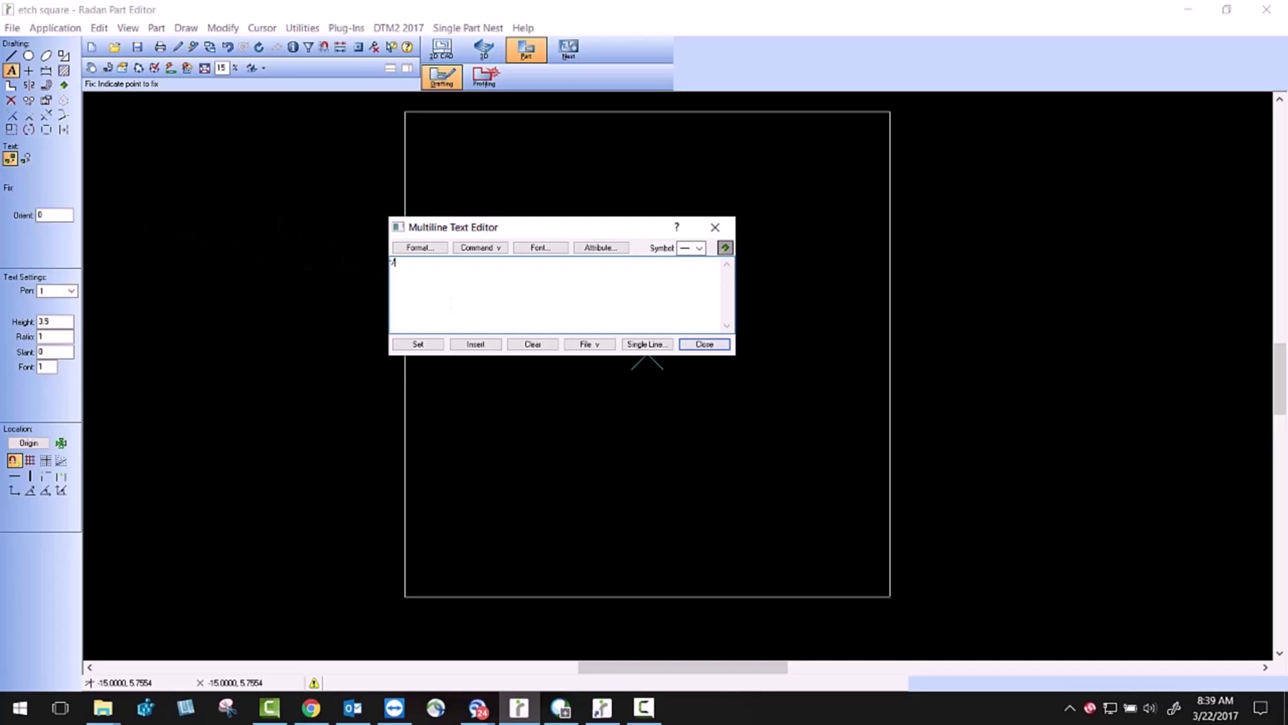
Step: Enter the word 'etch' in pen 5 as a fixed text entity near the top
click(27, 159)
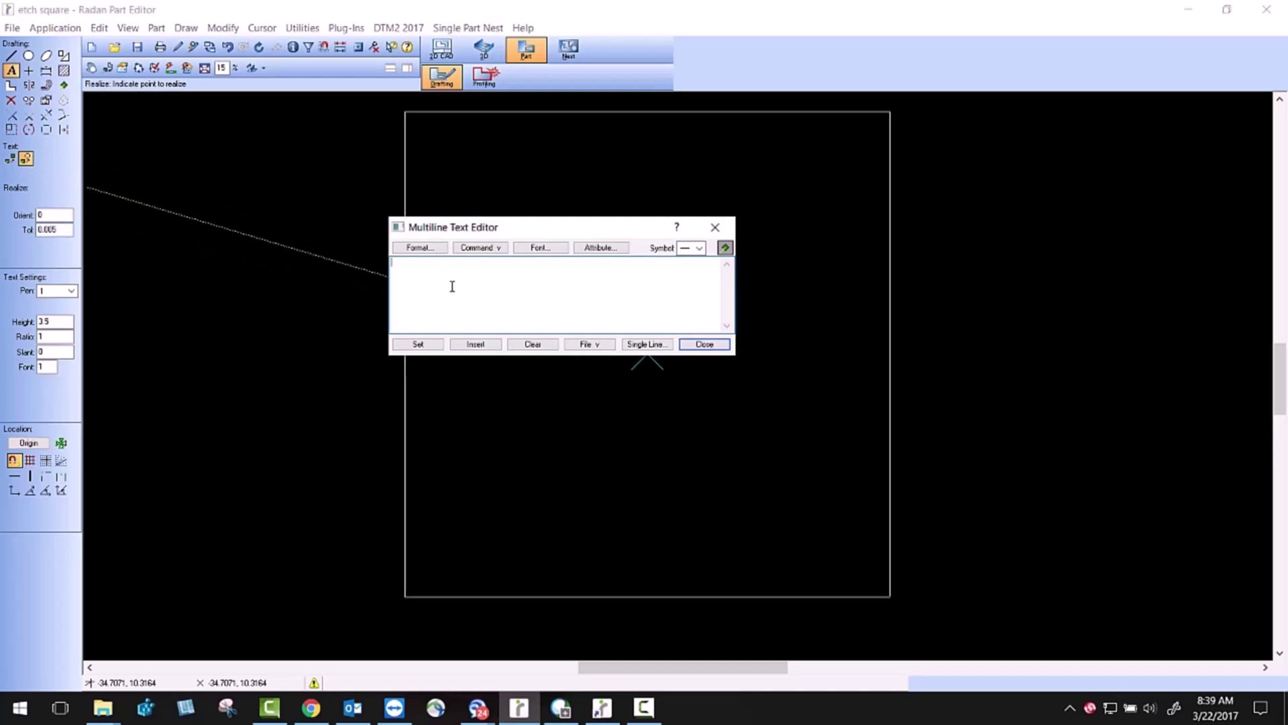
text(q)
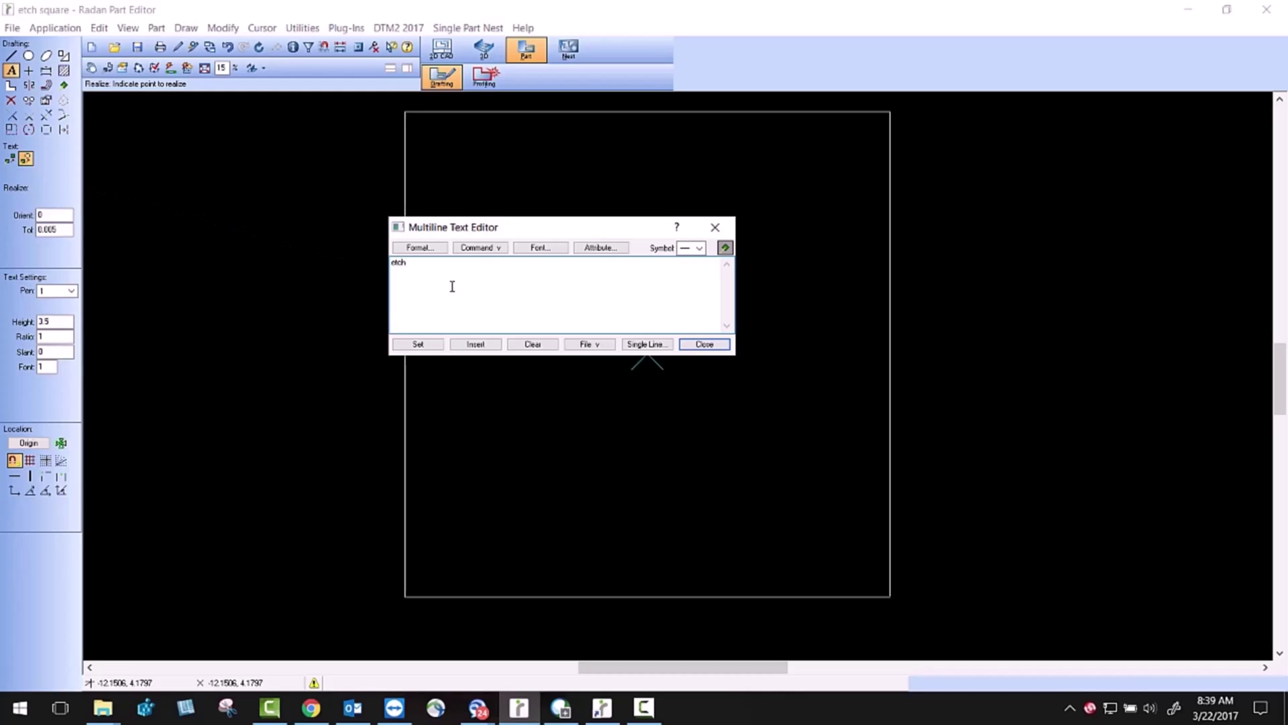
click(71, 291)
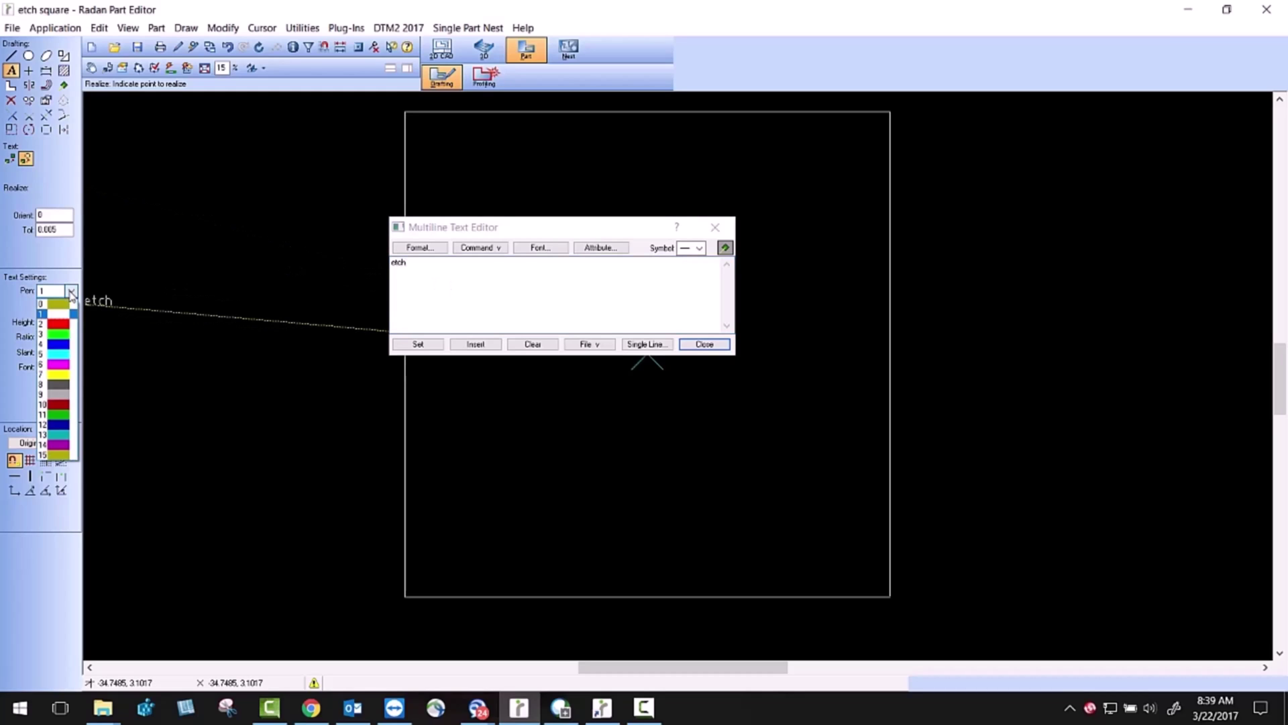
click(55, 355)
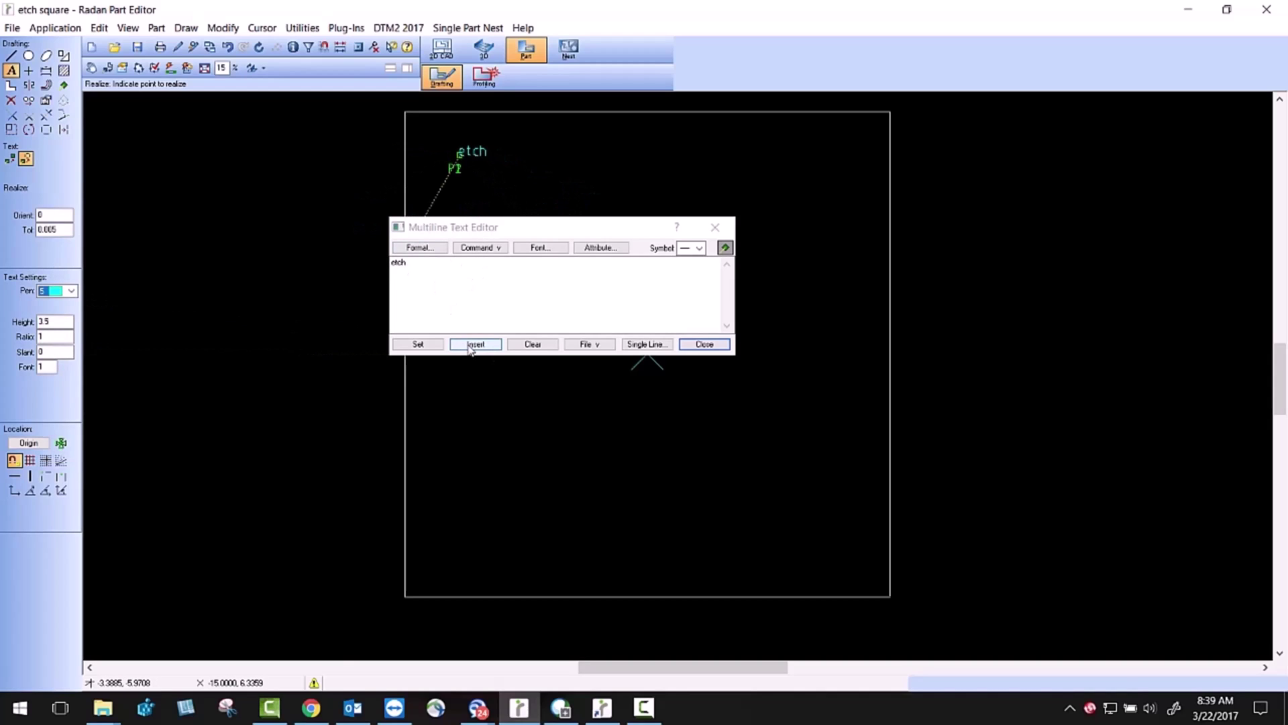
click(25, 160)
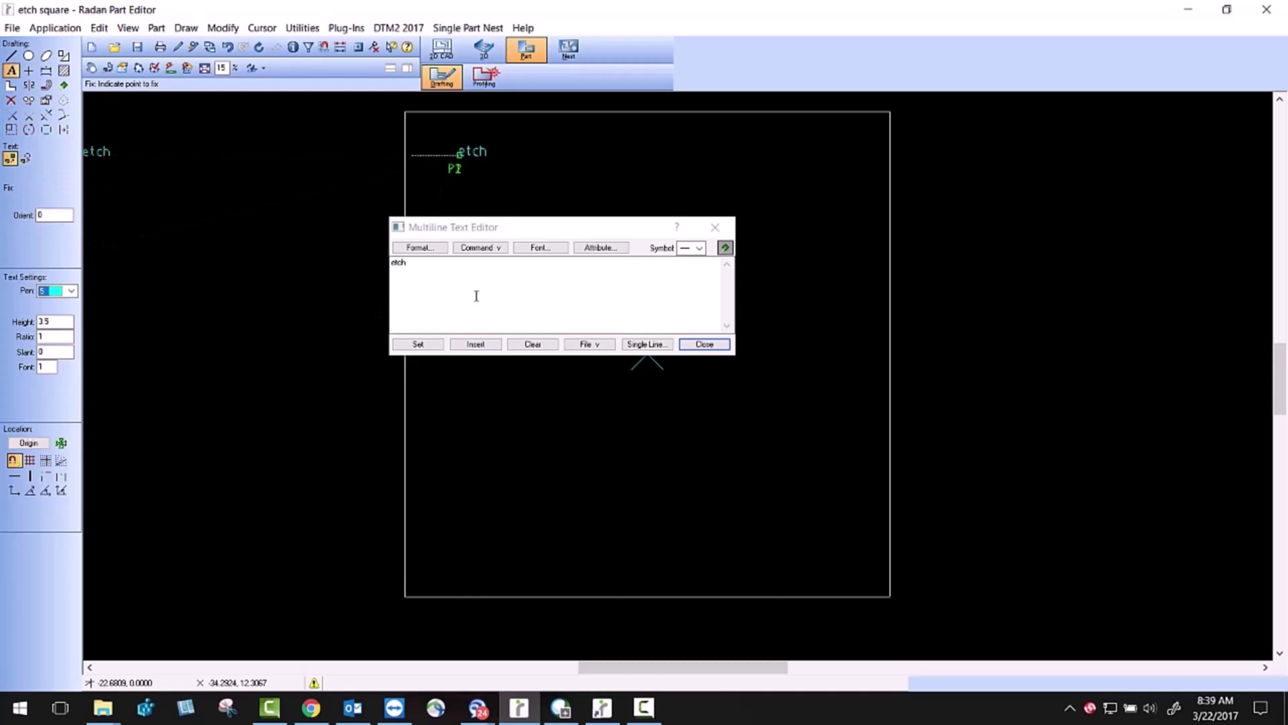
Step: Replace the wording with 'text' in pen 1 and place it lower in the square
double_click(399, 262)
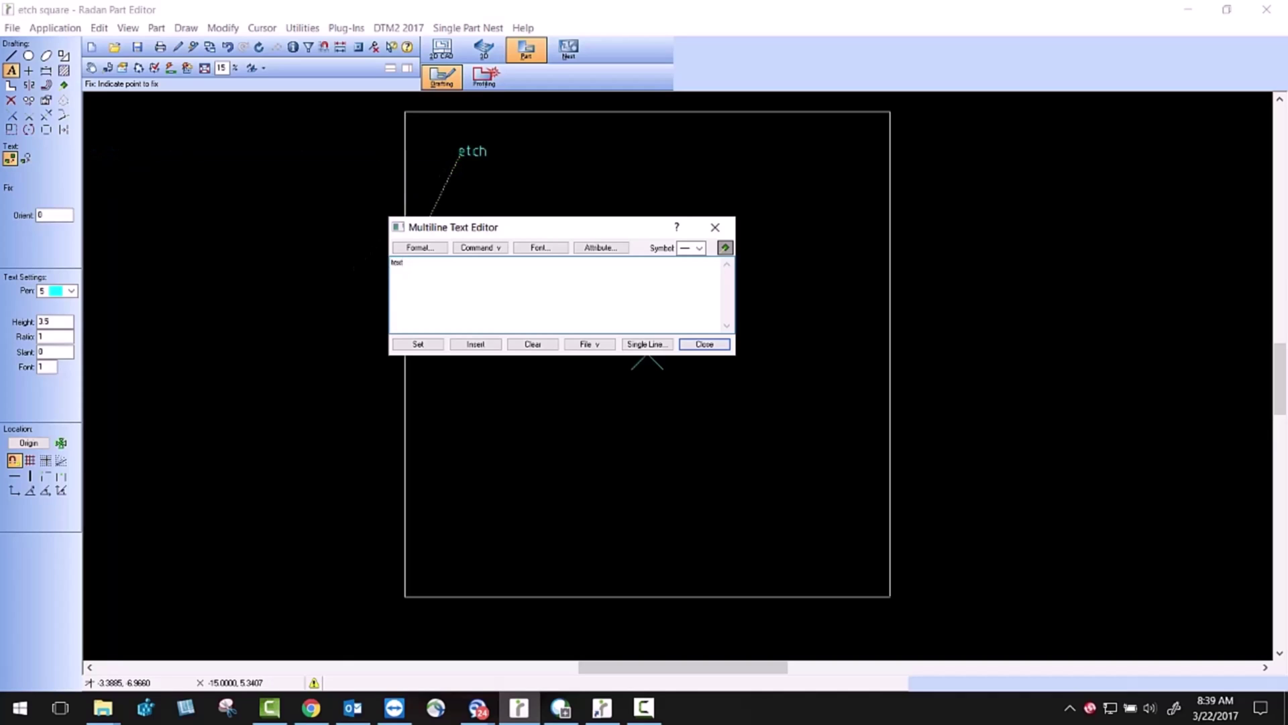
click(70, 291)
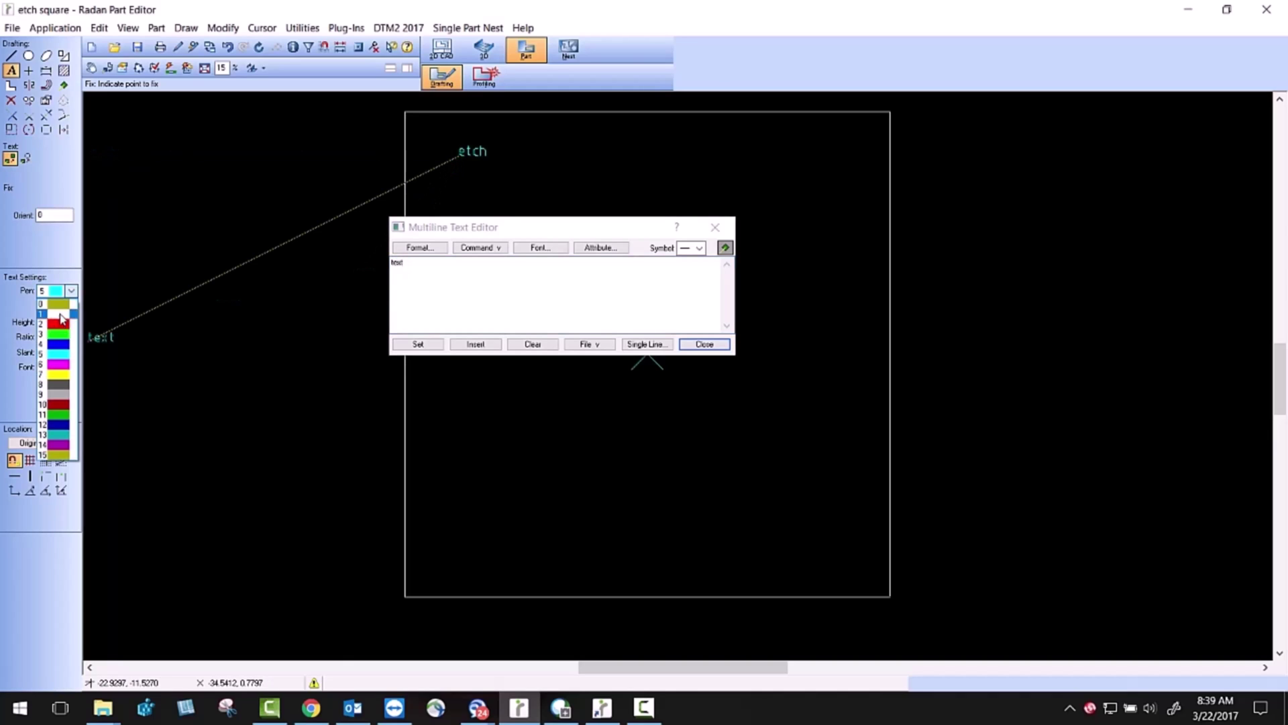
click(59, 314)
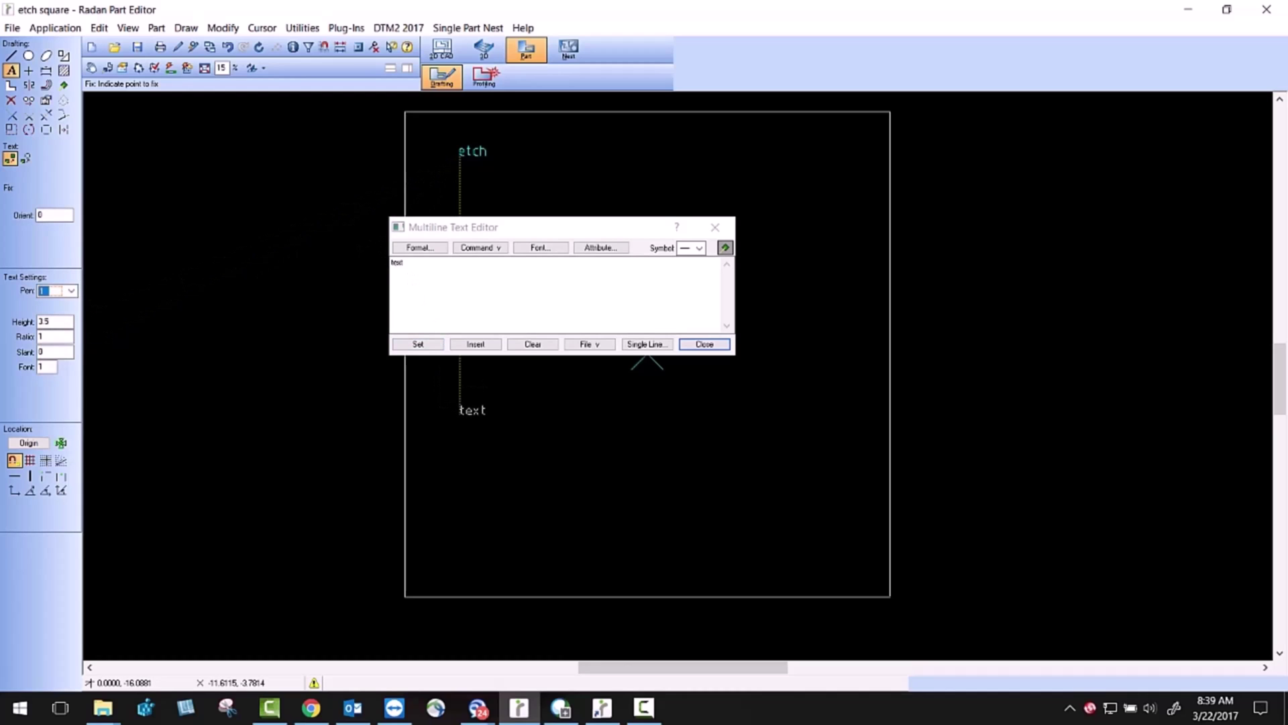
click(459, 412)
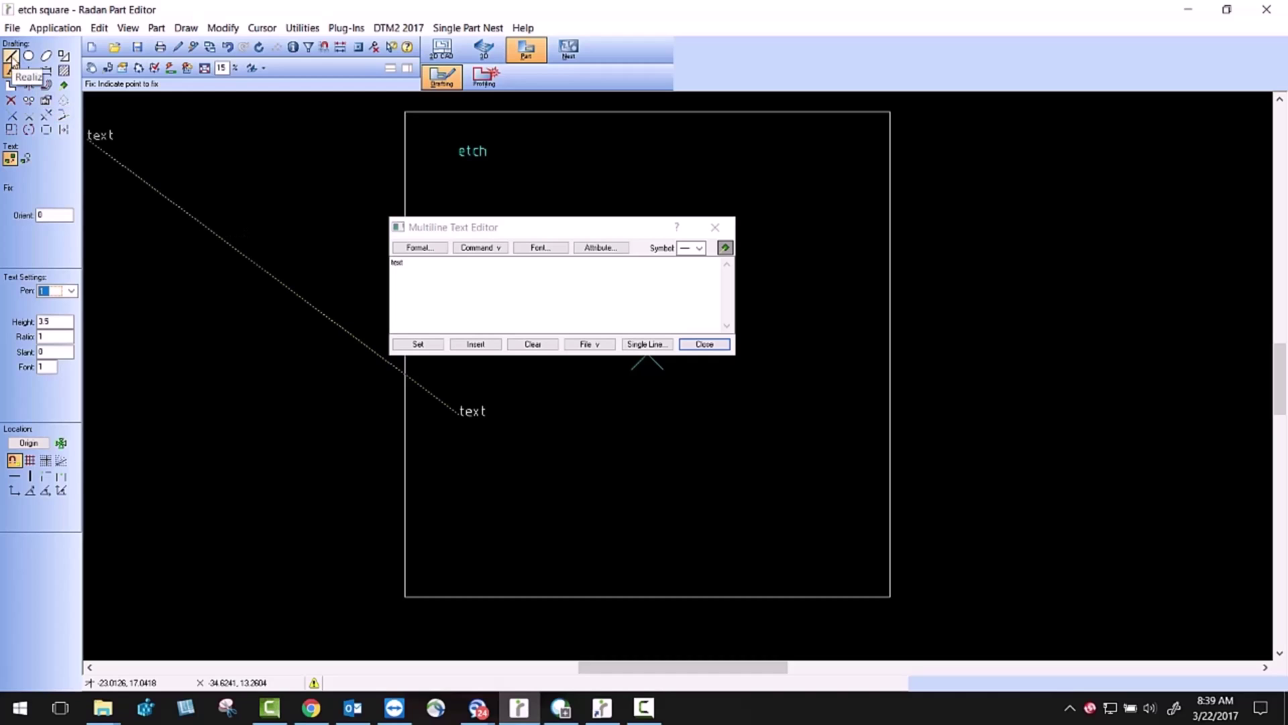
Step: Draw a vertical line right of centre inside the square, then enter the tooling editor
click(704, 343)
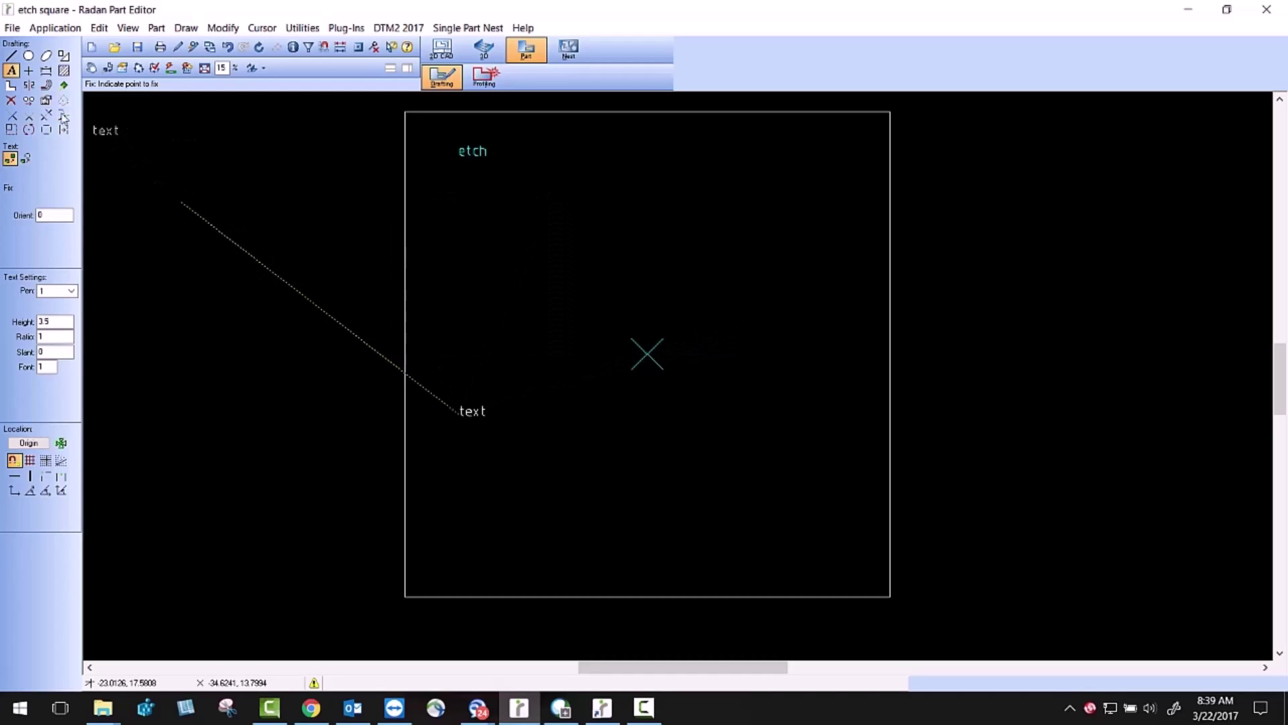
click(11, 55)
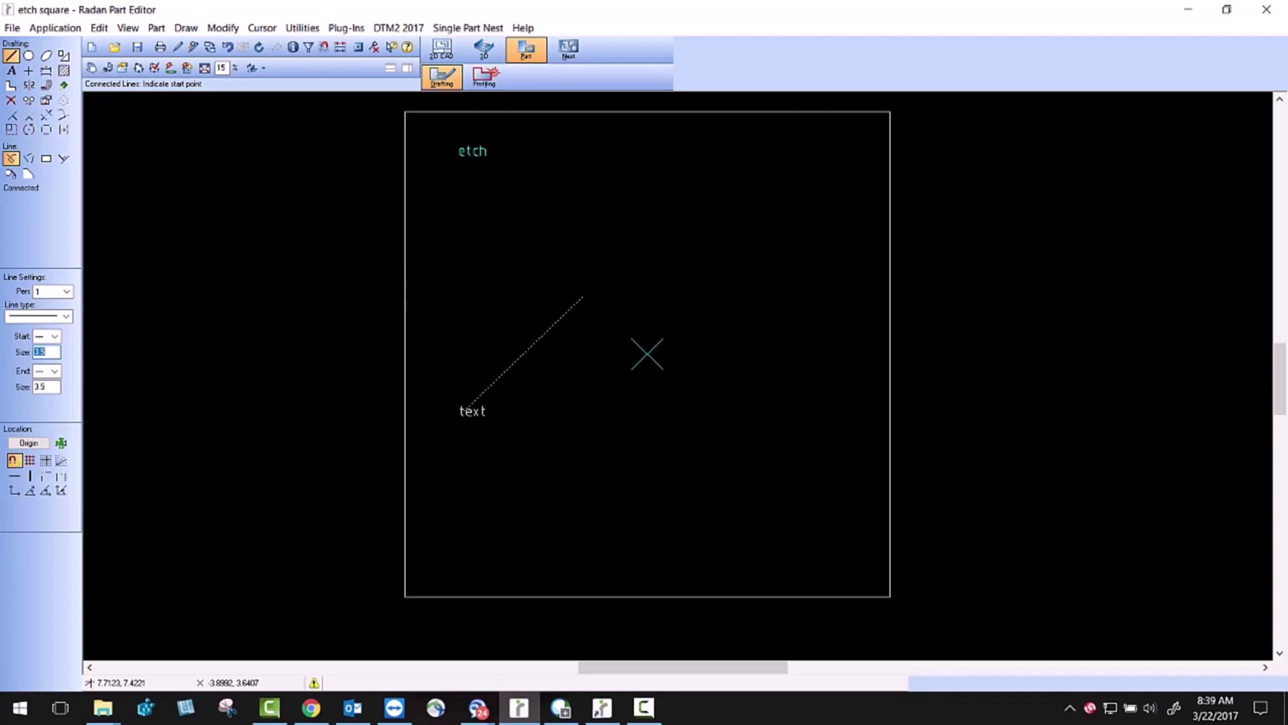
click(760, 208)
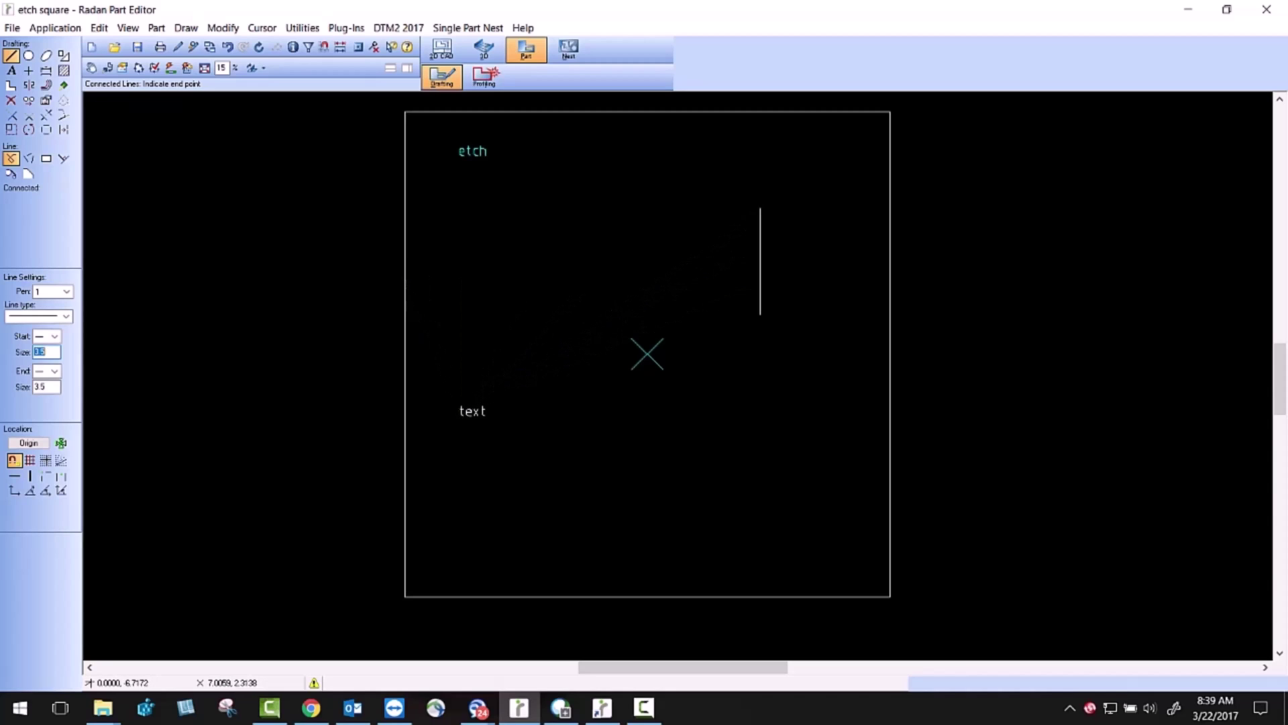
click(760, 393)
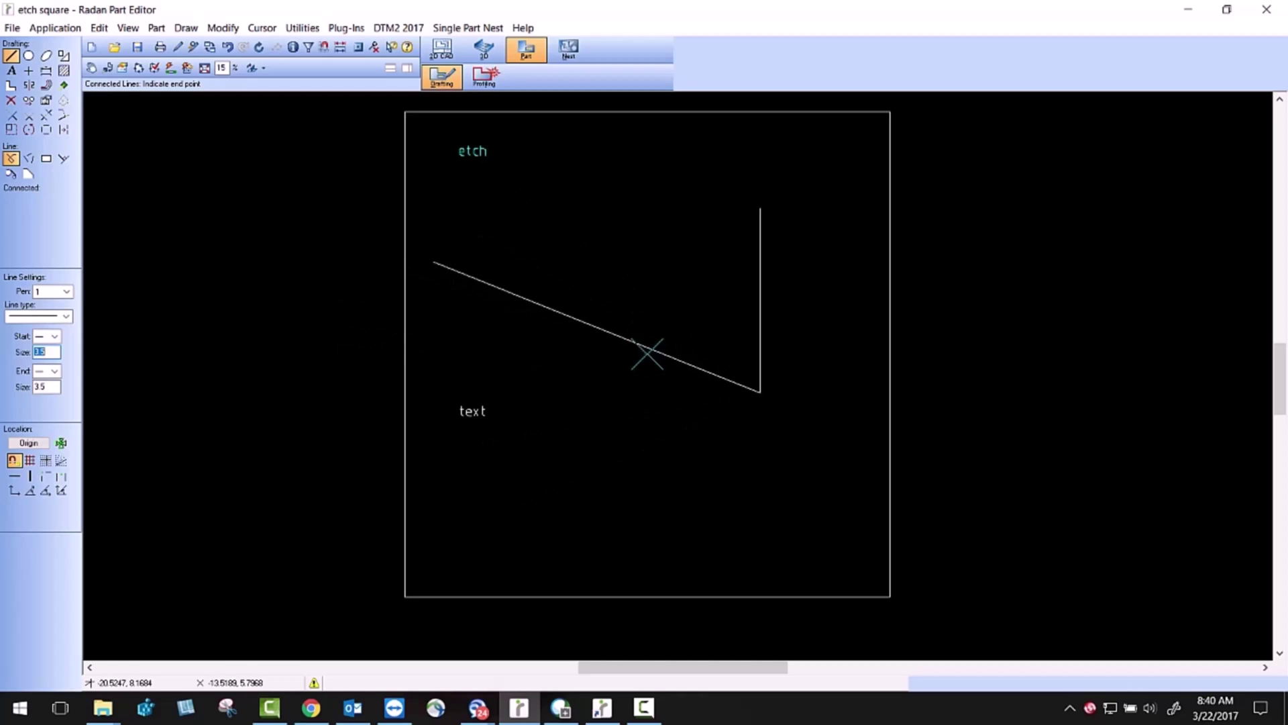
click(483, 76)
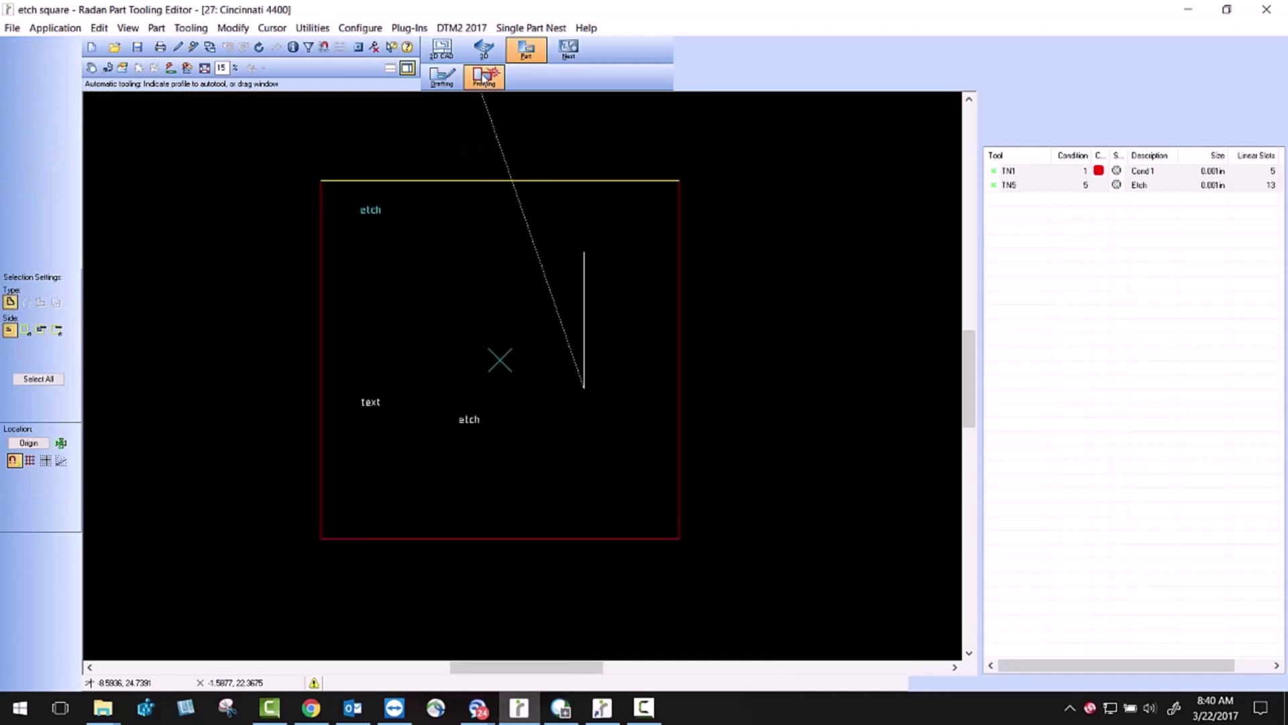
Step: Keep pen 5 etching with centre offset on 5: Etch, run automatic tooling, and close the report
click(170, 67)
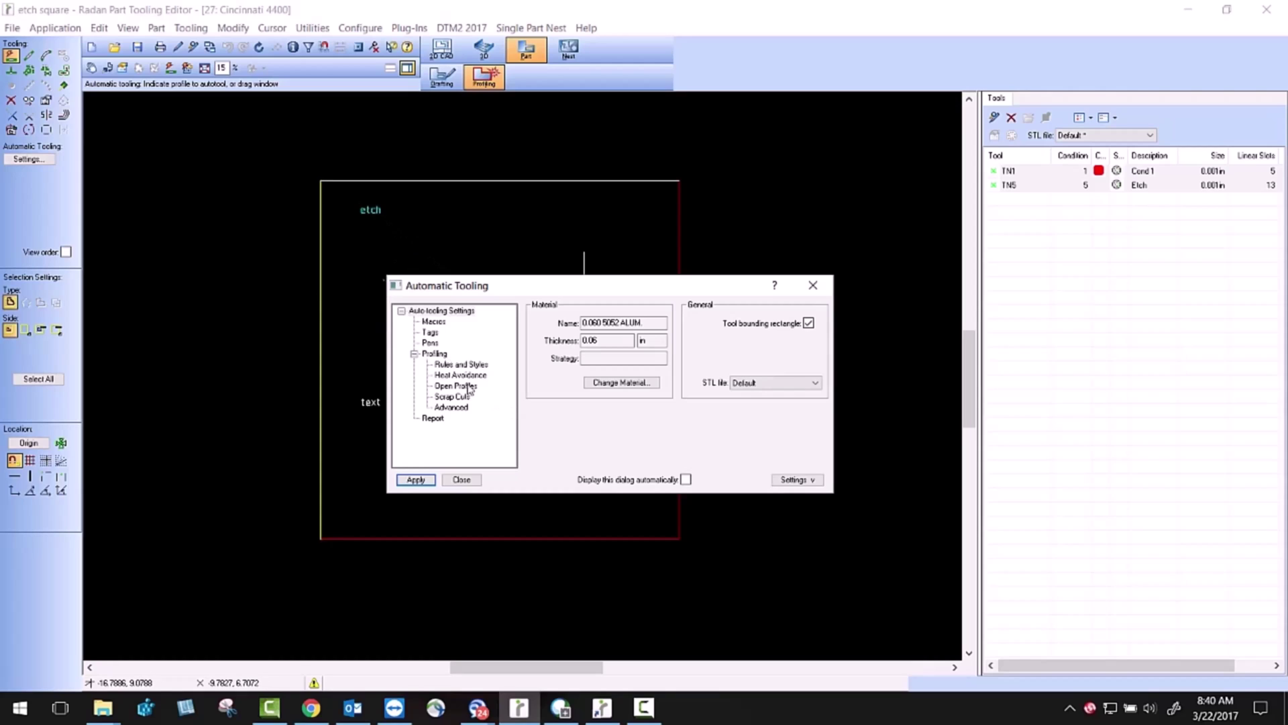
click(430, 343)
click(597, 414)
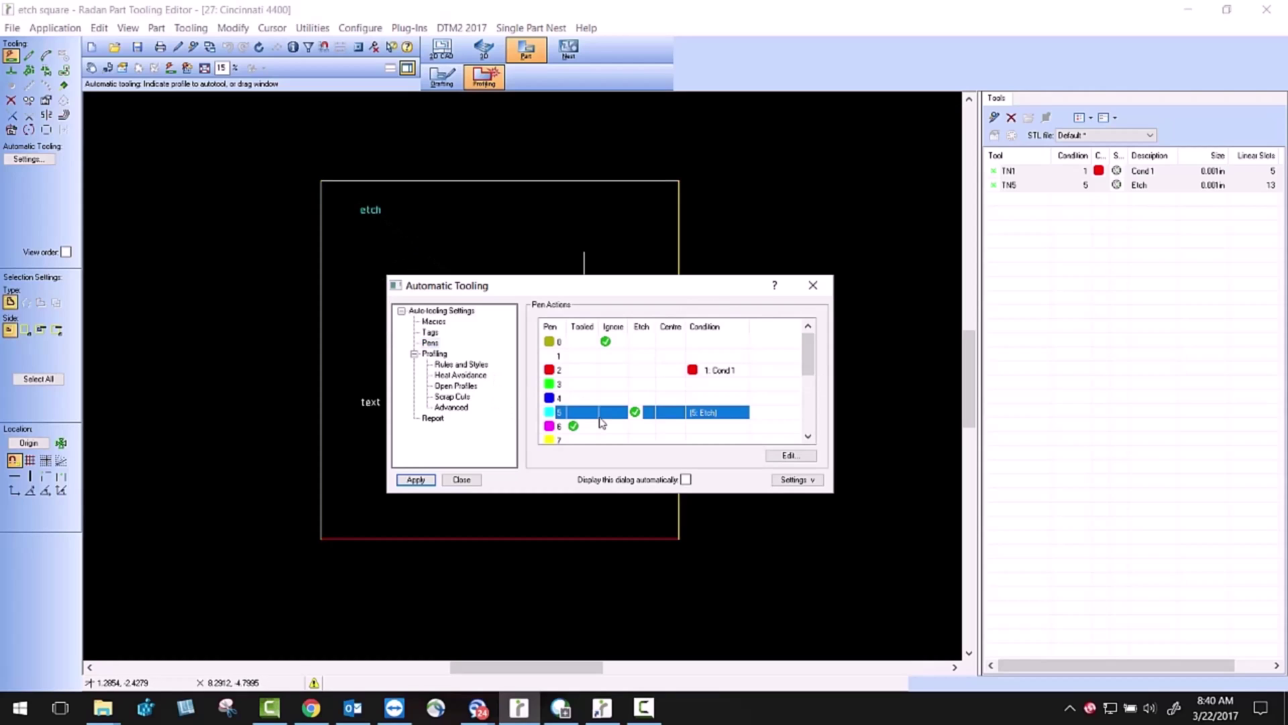
double_click(700, 418)
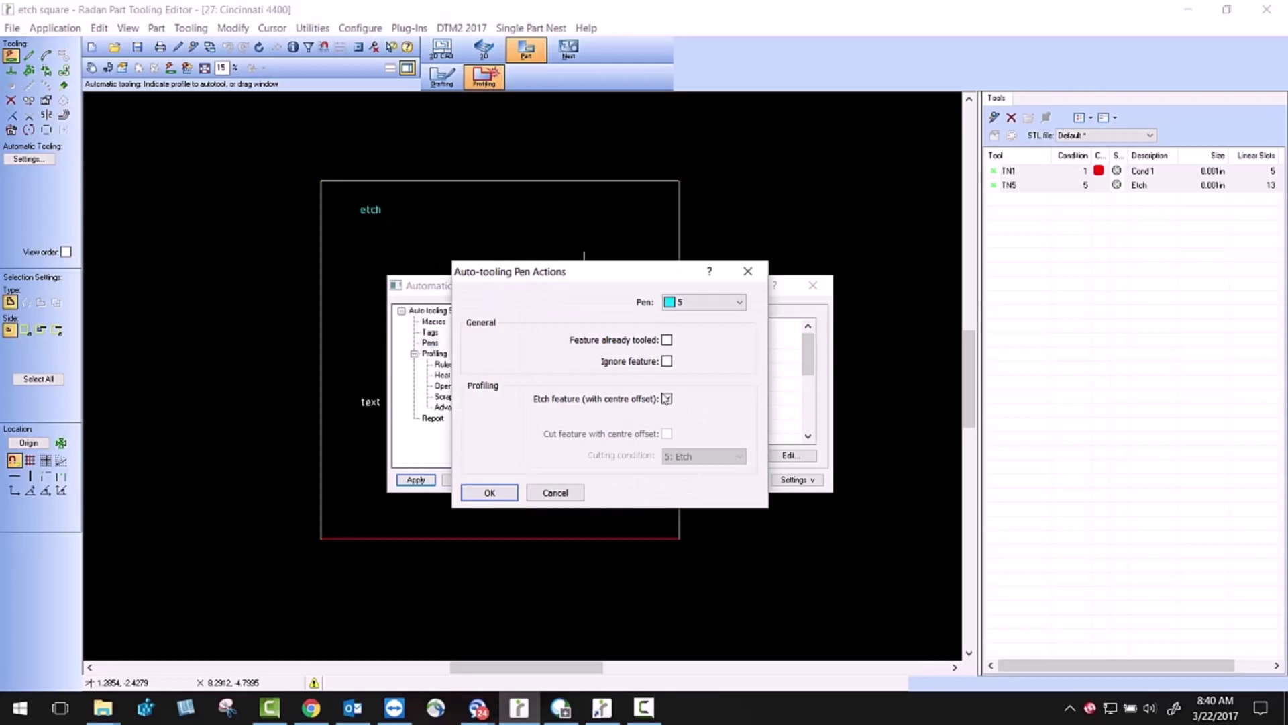
click(667, 399)
click(692, 458)
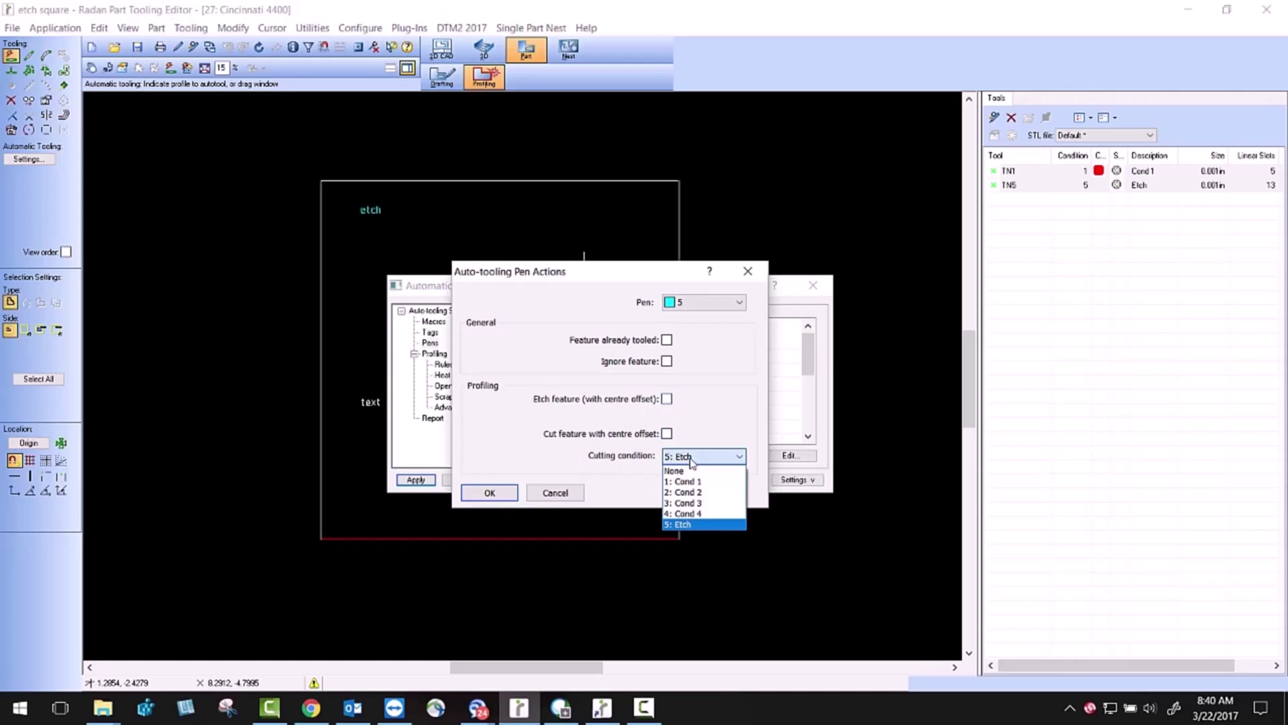
click(685, 529)
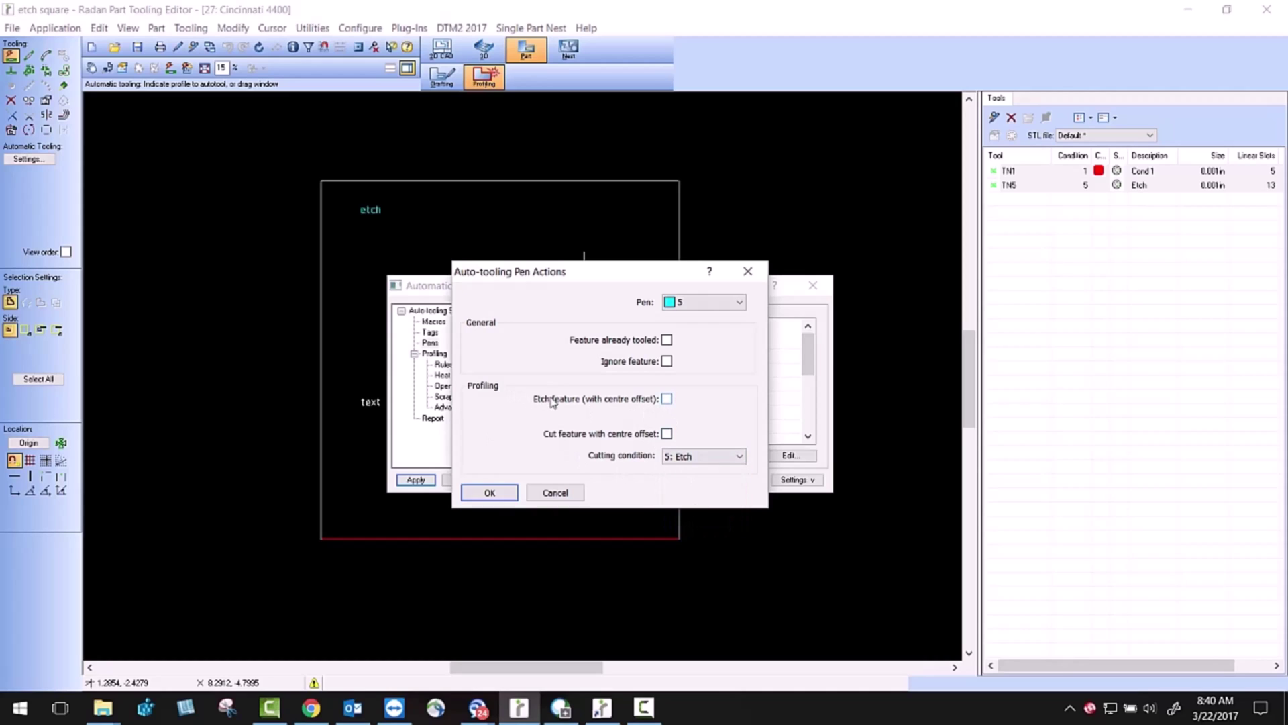
click(666, 400)
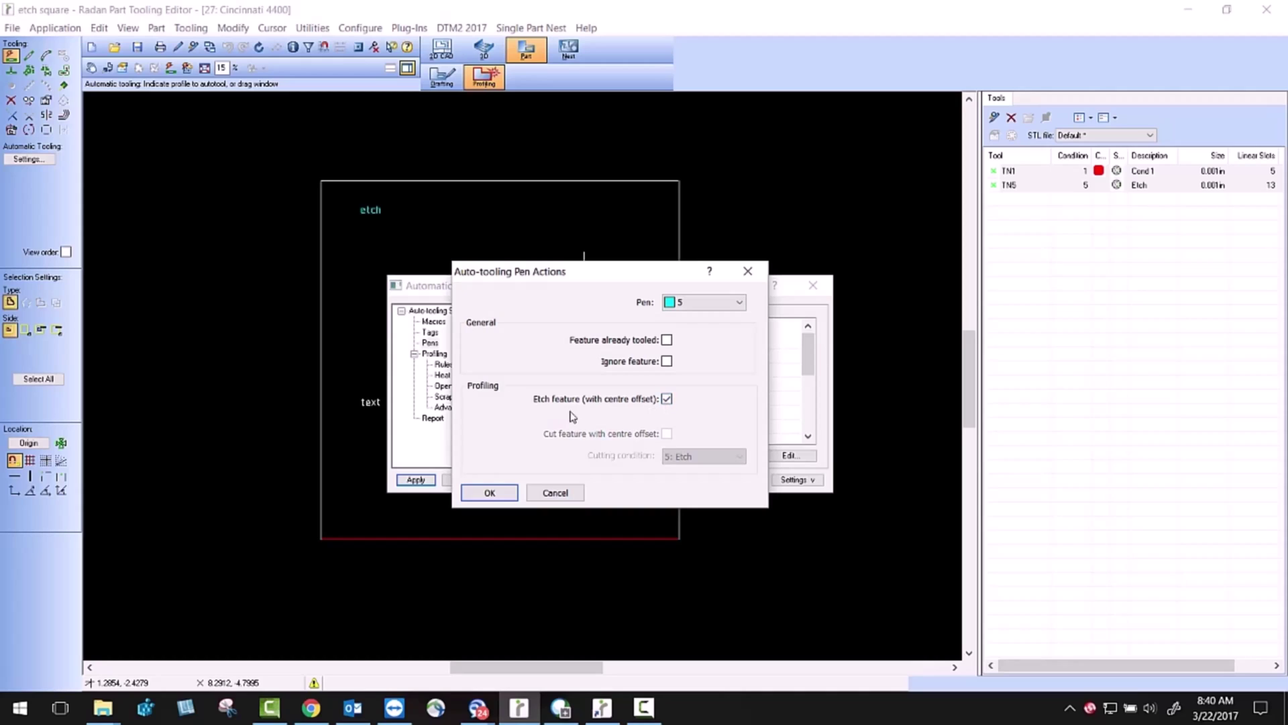
click(489, 493)
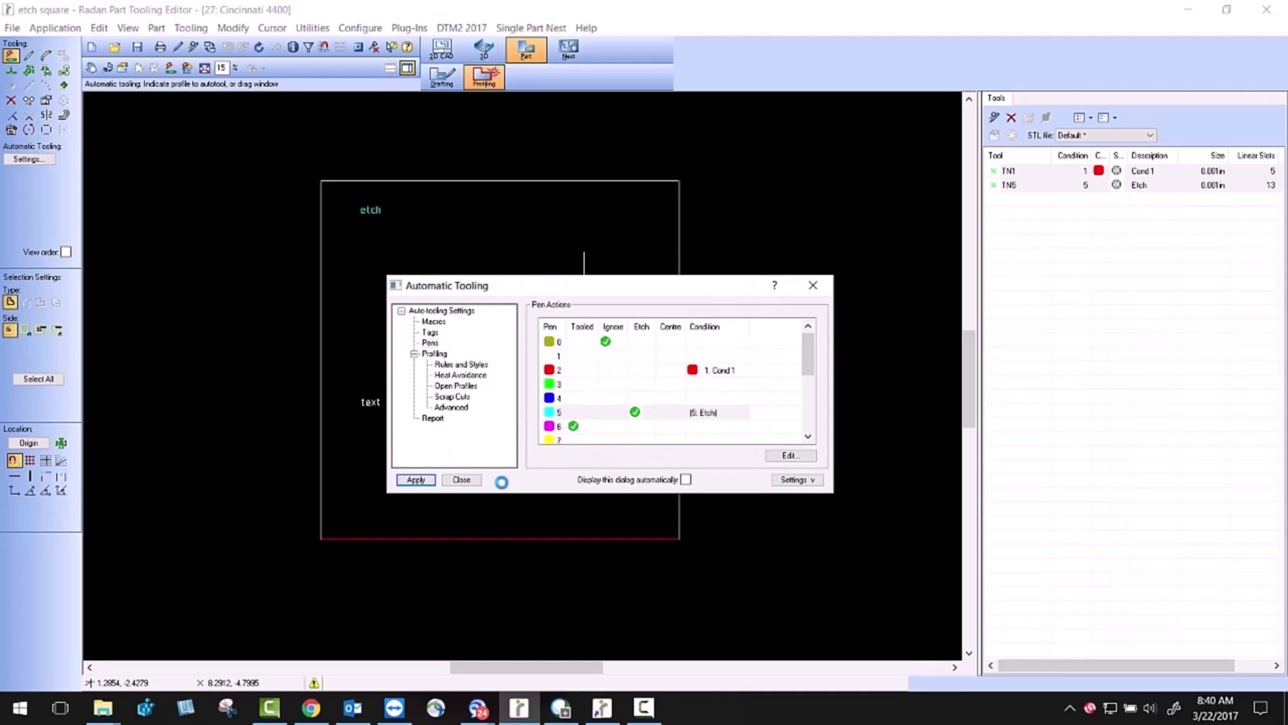
click(420, 480)
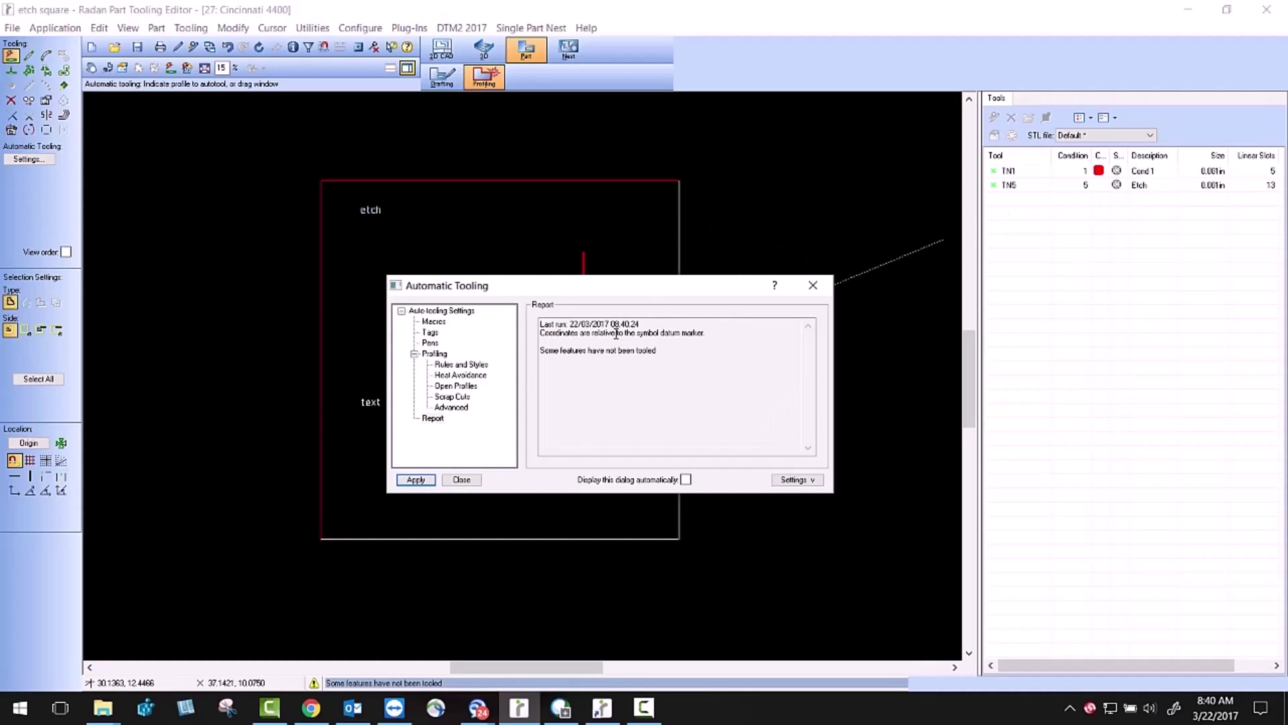
click(467, 483)
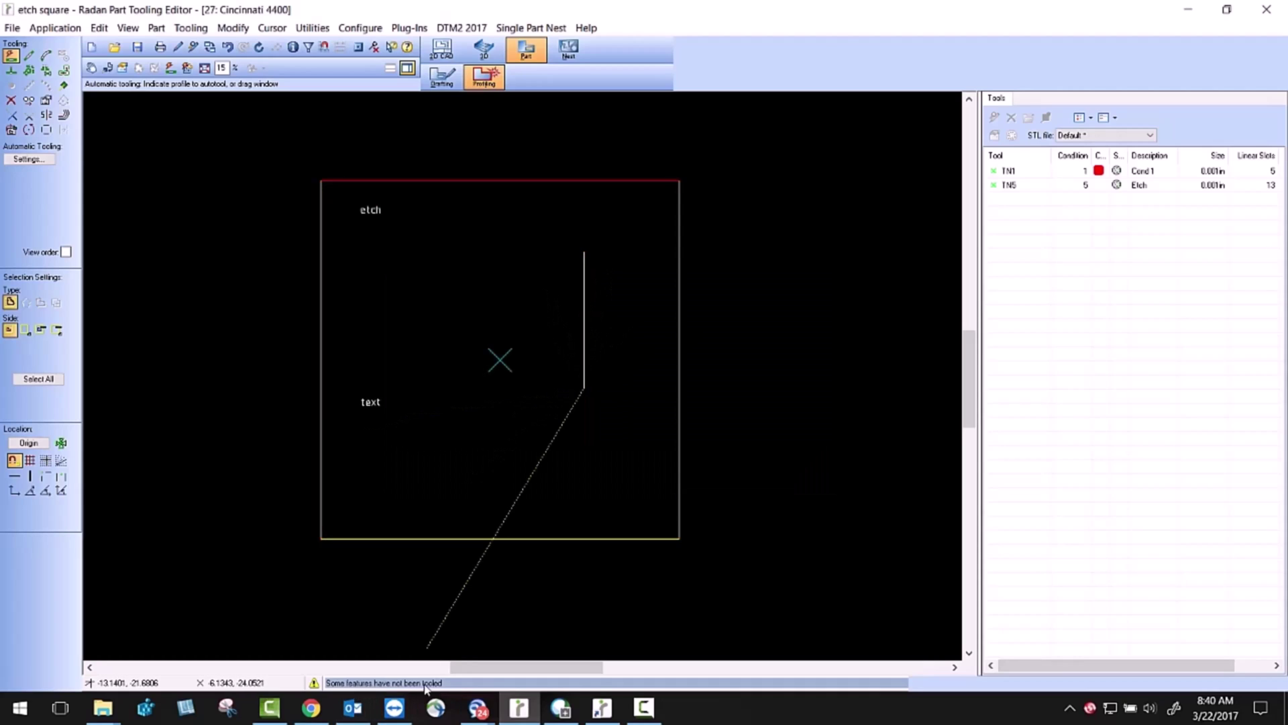
Step: Set pen 8's automatic tooling action to a centre-offset cut with condition 4: Cond 4
click(170, 69)
click(430, 343)
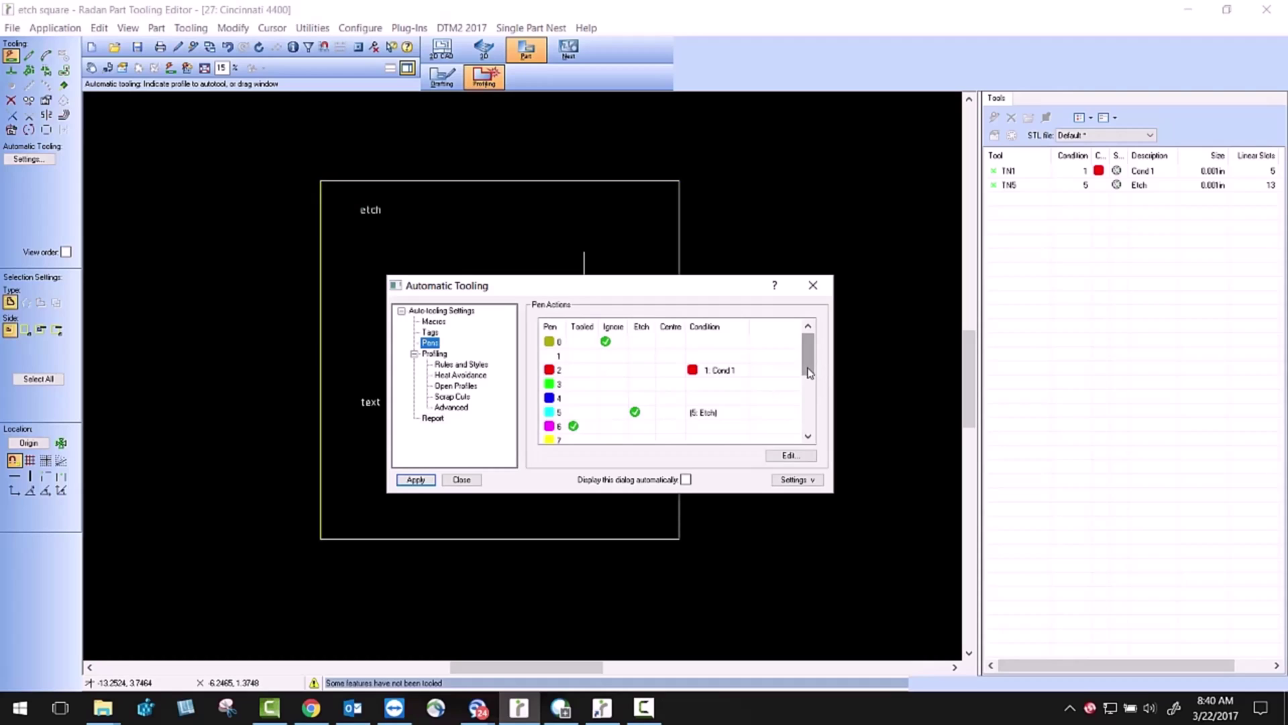
drag(809, 373, 804, 423)
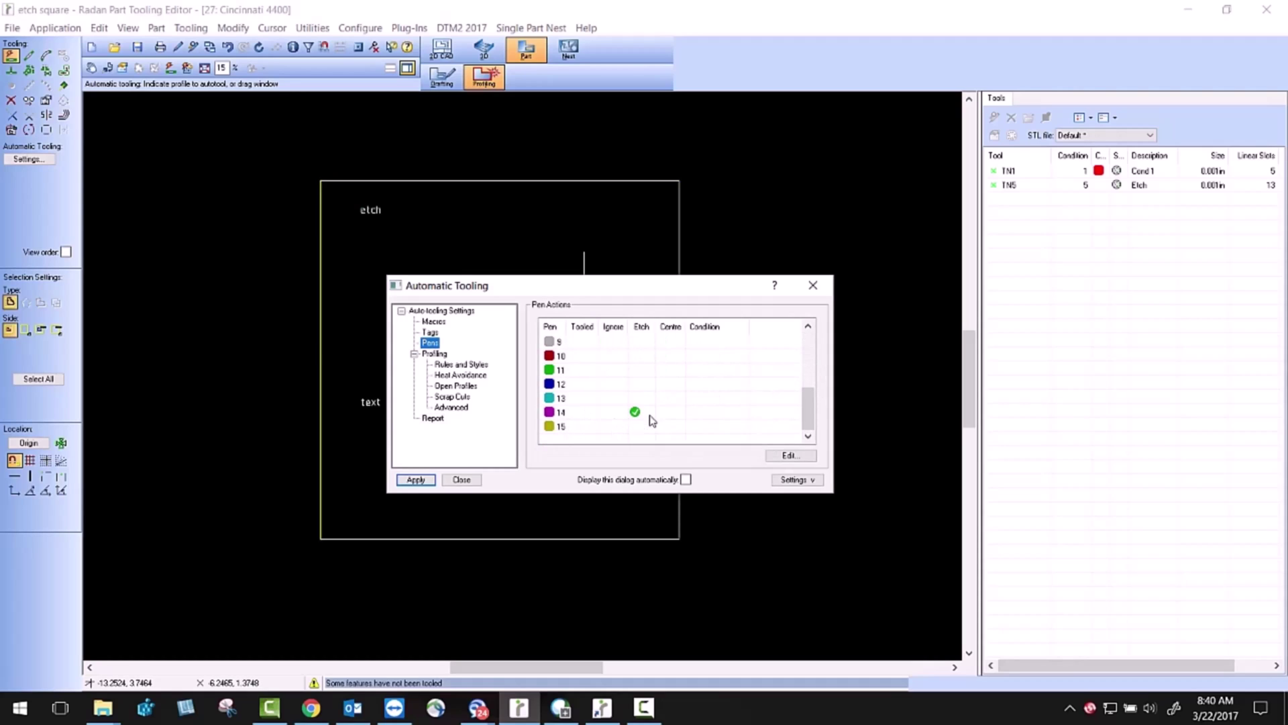
scroll(617, 422, up, 3)
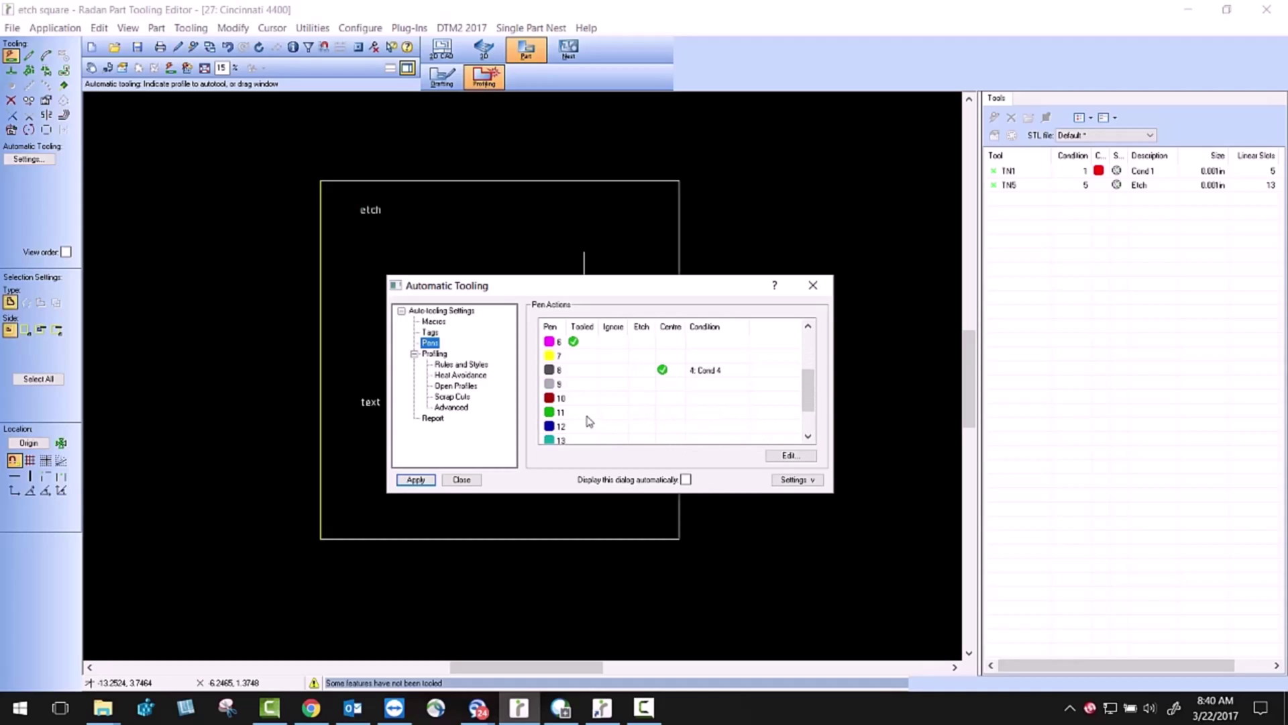
click(672, 374)
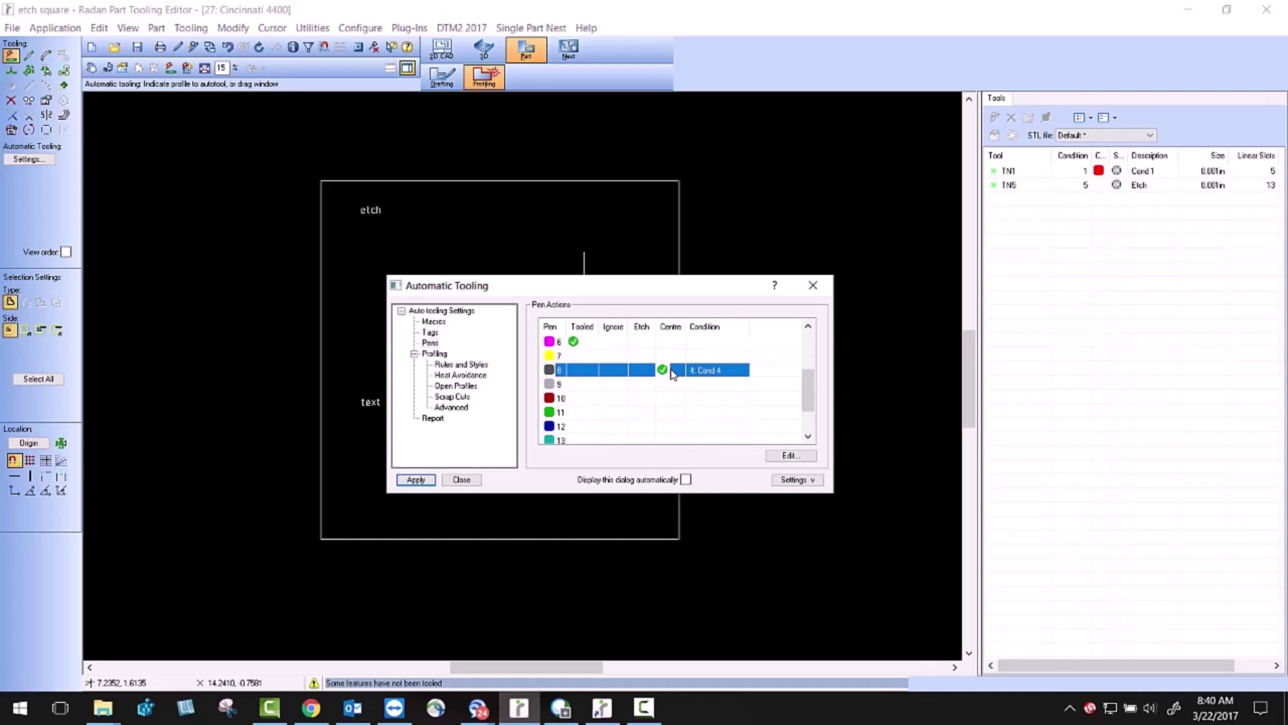
double_click(669, 373)
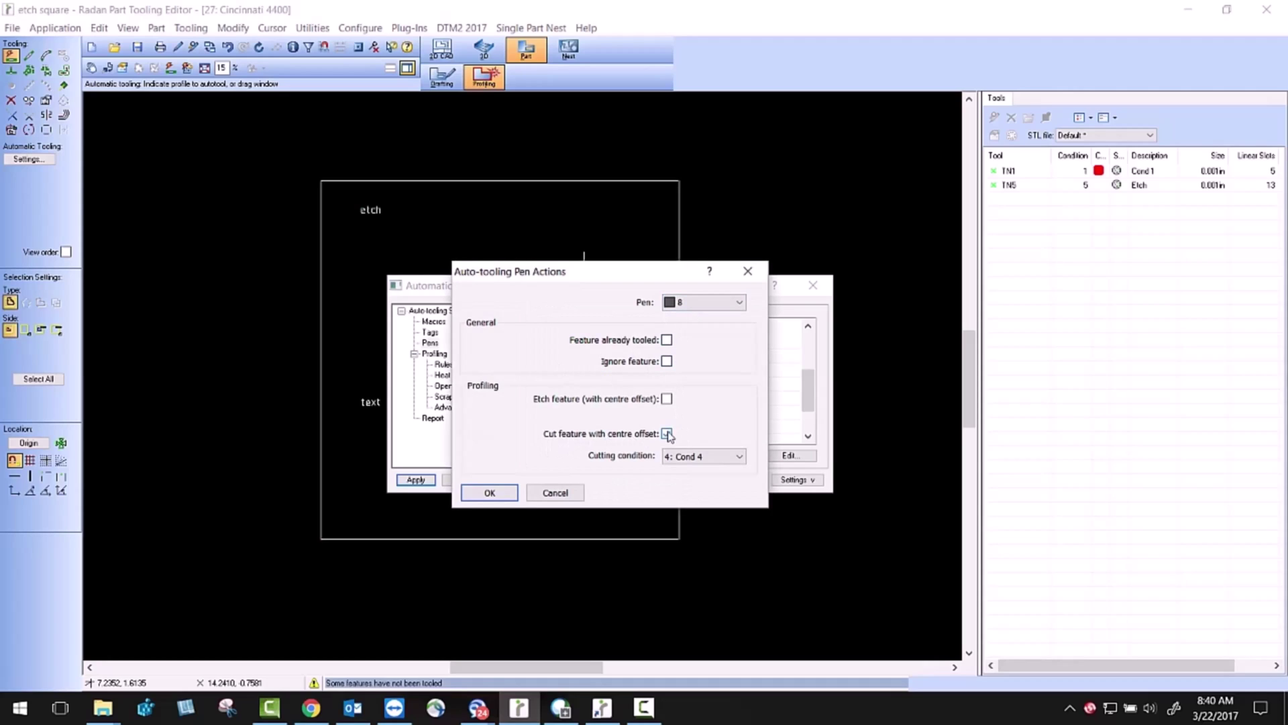
click(708, 457)
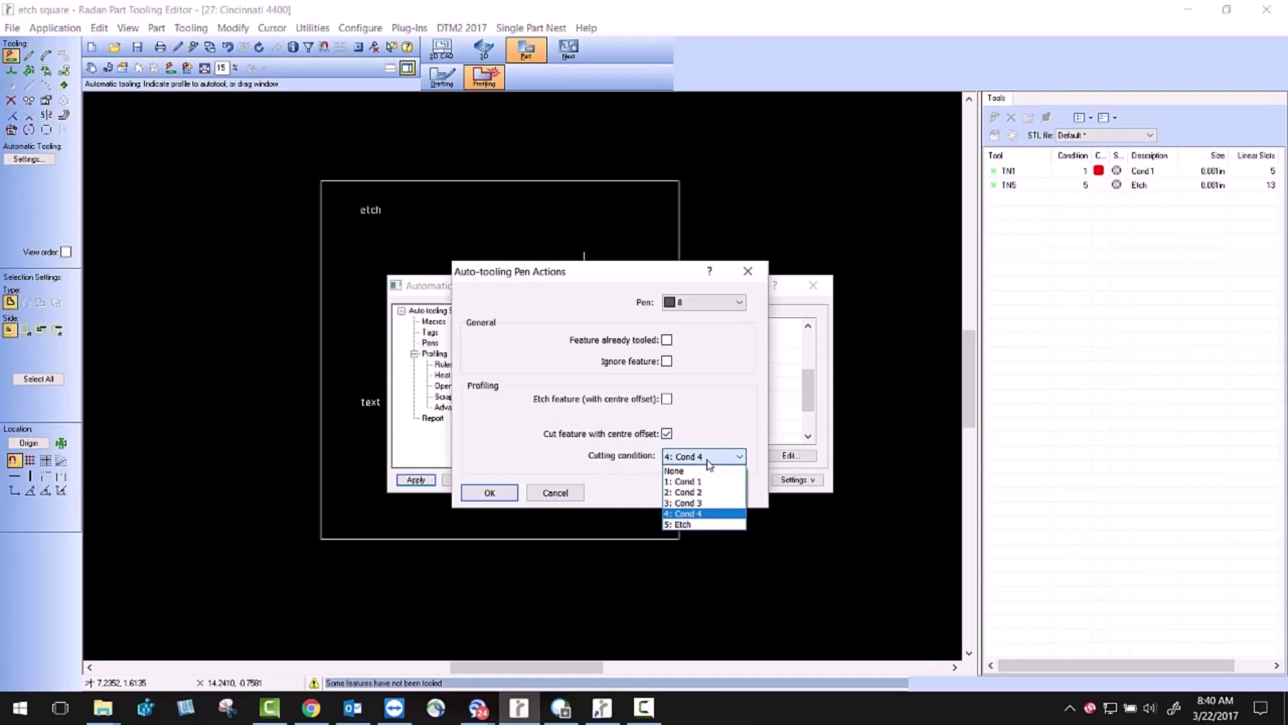
click(708, 522)
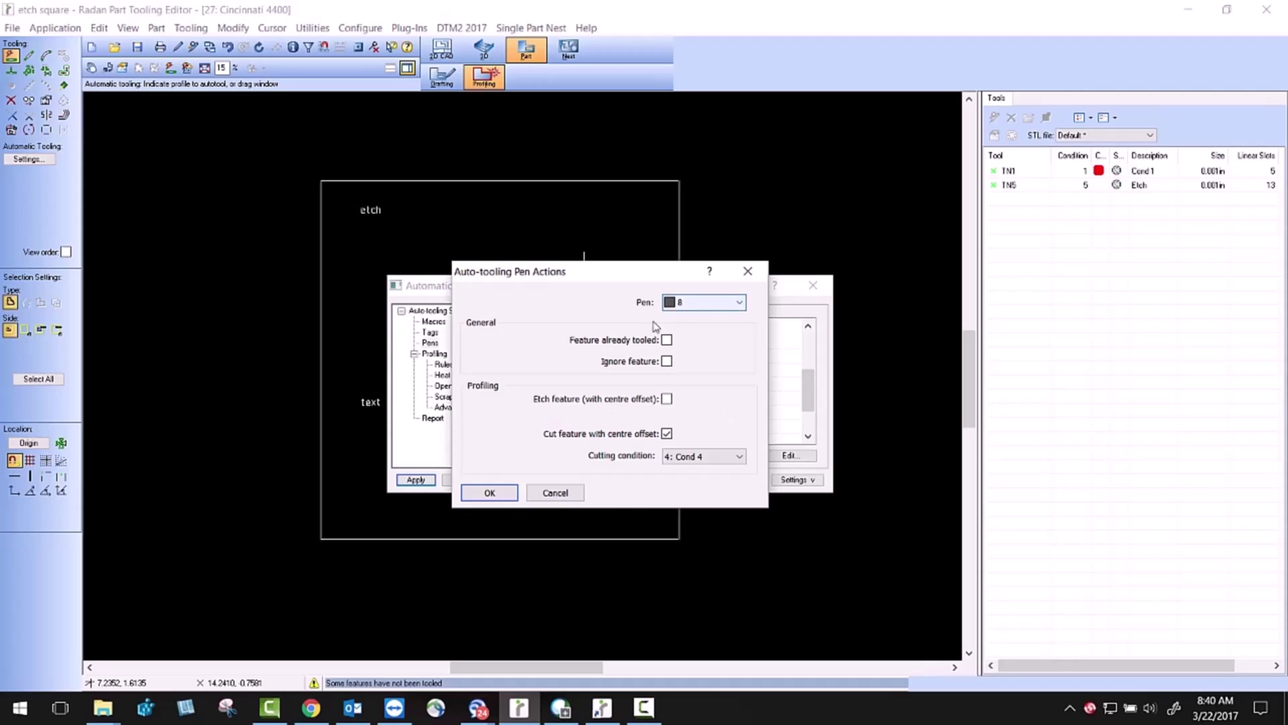
Step: Confirm the pen 8 action, close Automatic Tooling, and zoom in on the word 'text'
click(489, 493)
click(433, 480)
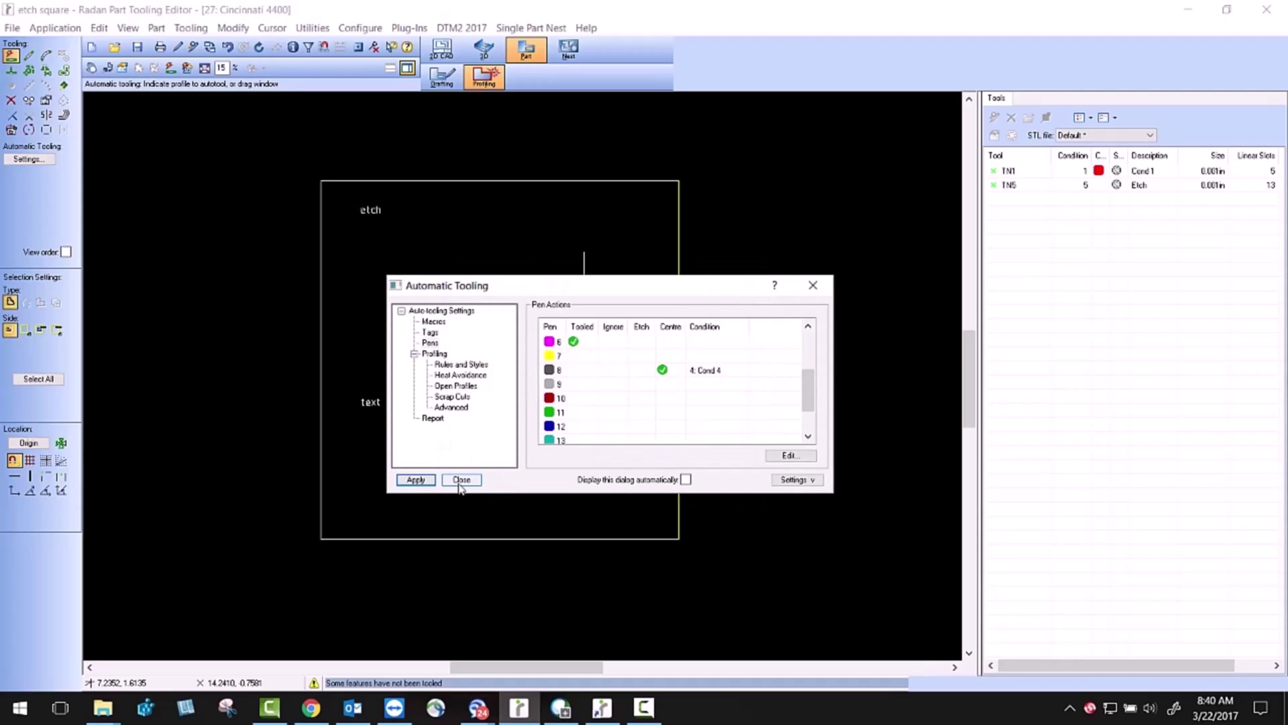
click(463, 481)
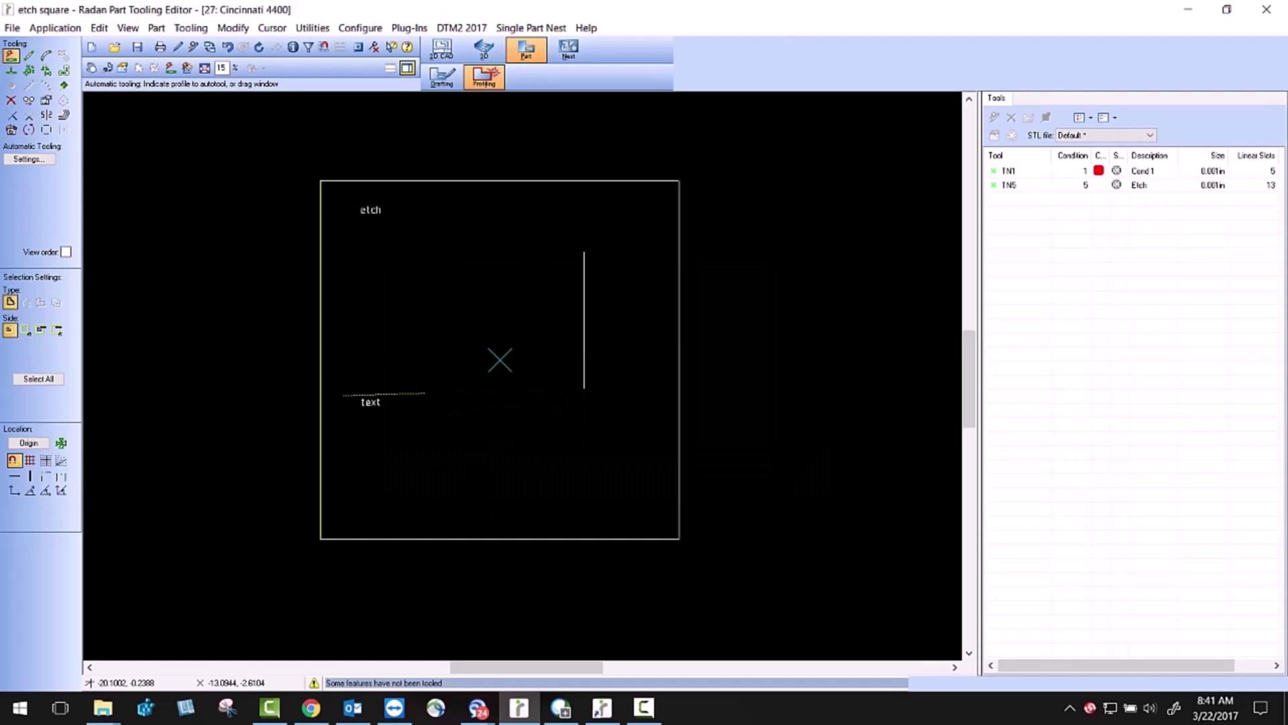
drag(347, 391, 402, 420)
scroll(402, 420, down, 2)
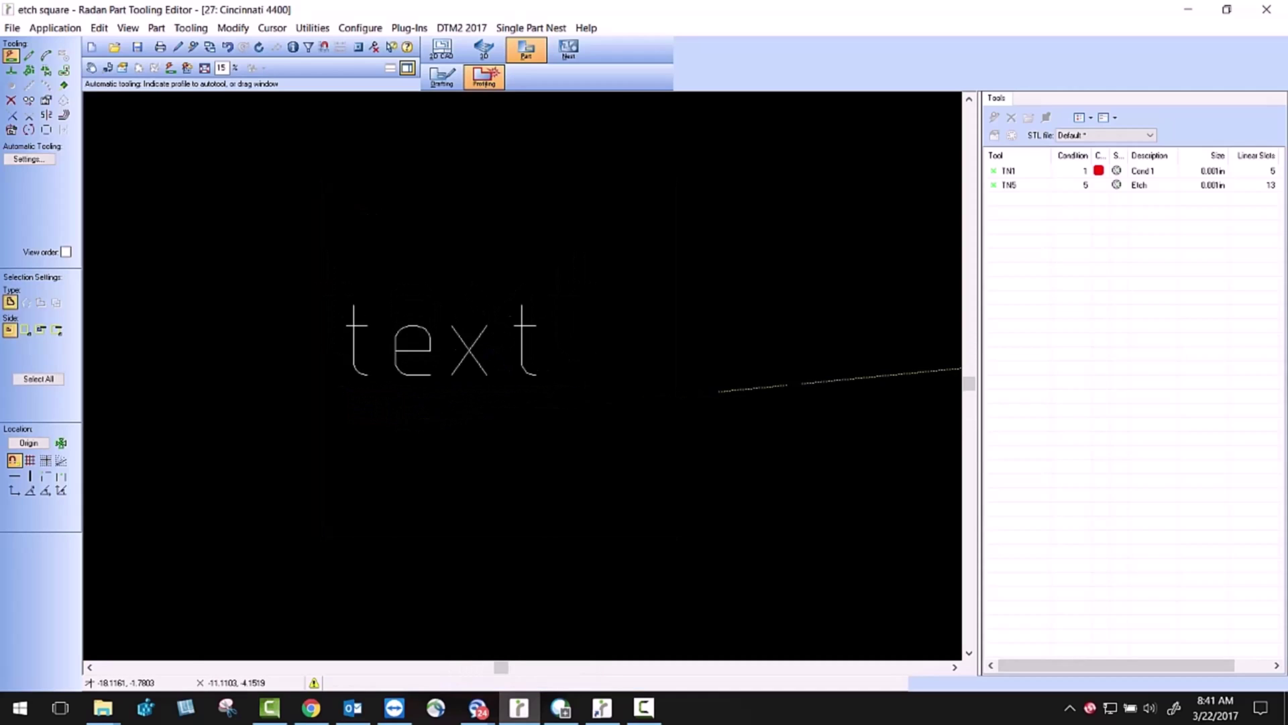
scroll(926, 216, down, 4)
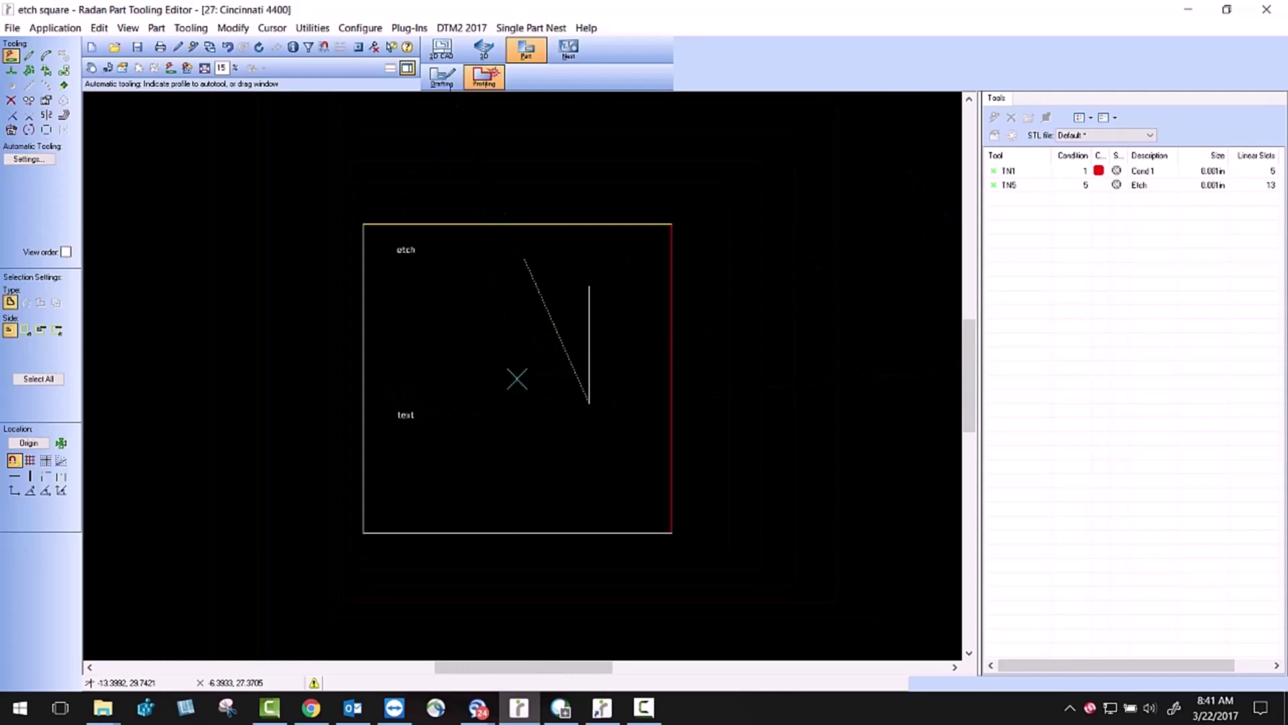
Step: Return to drafting and move the vertical line onto pen 8 via common properties
click(443, 76)
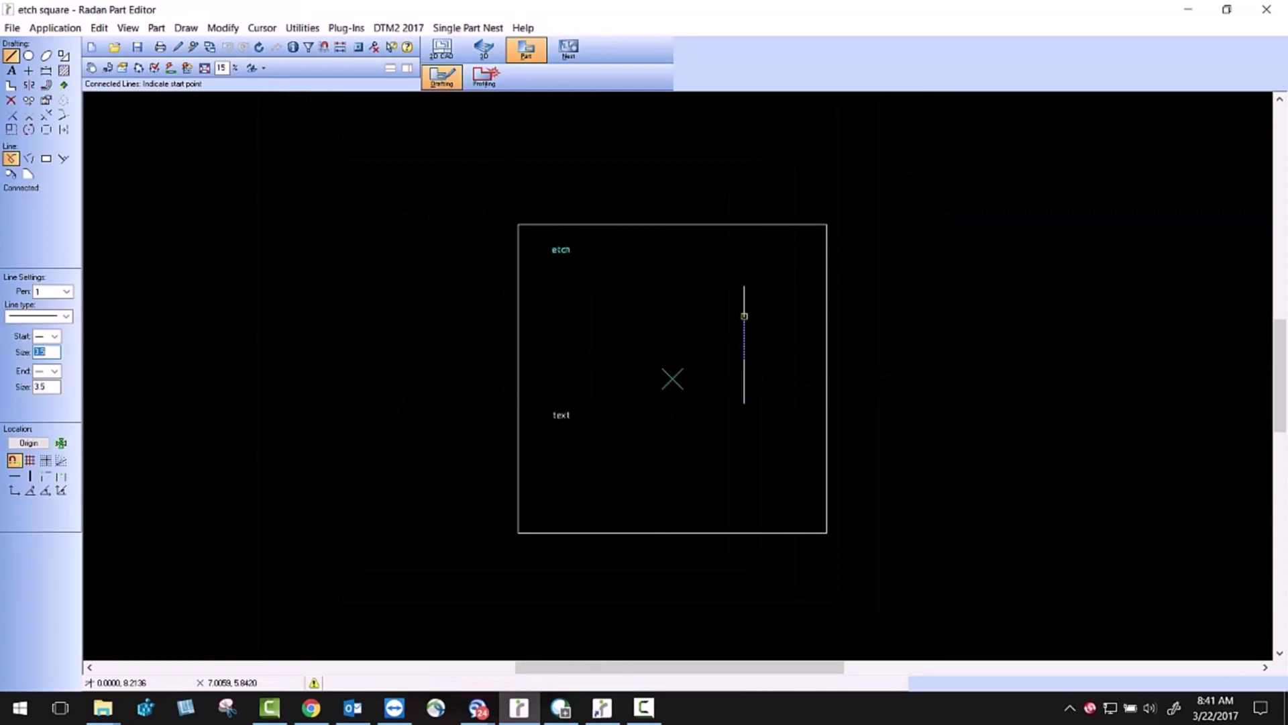
scroll(782, 320, up, 2)
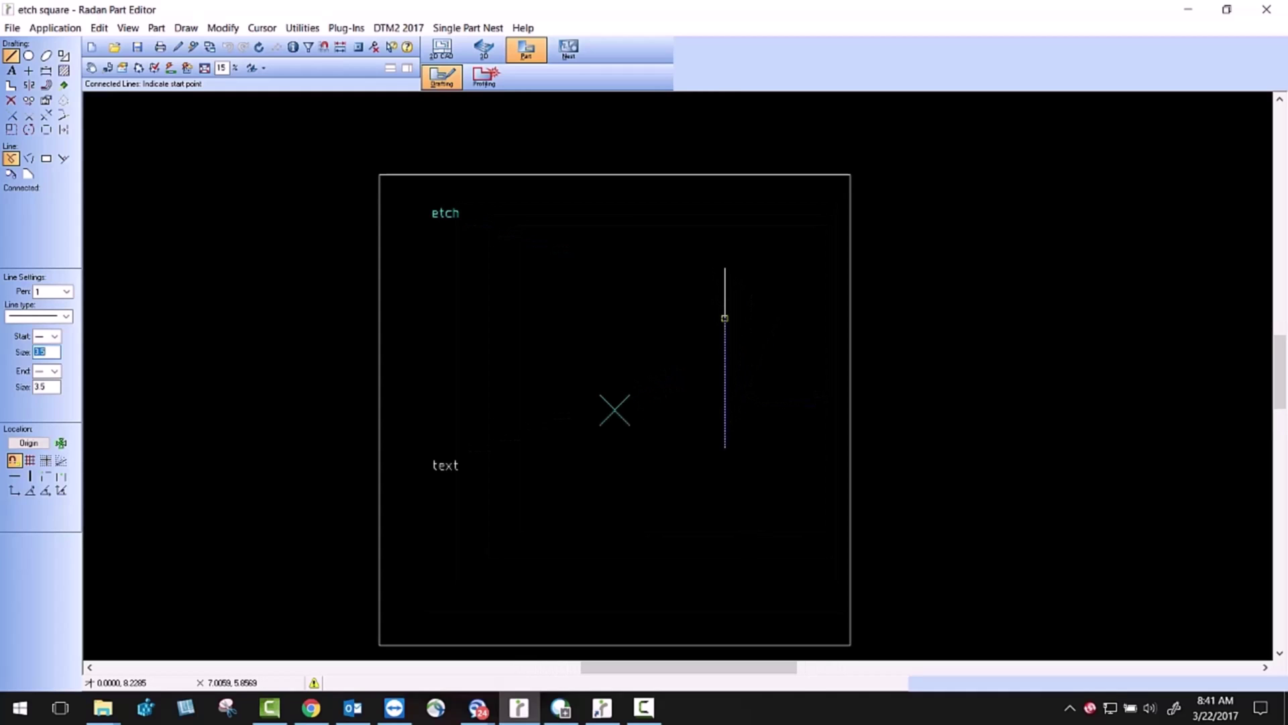
click(46, 101)
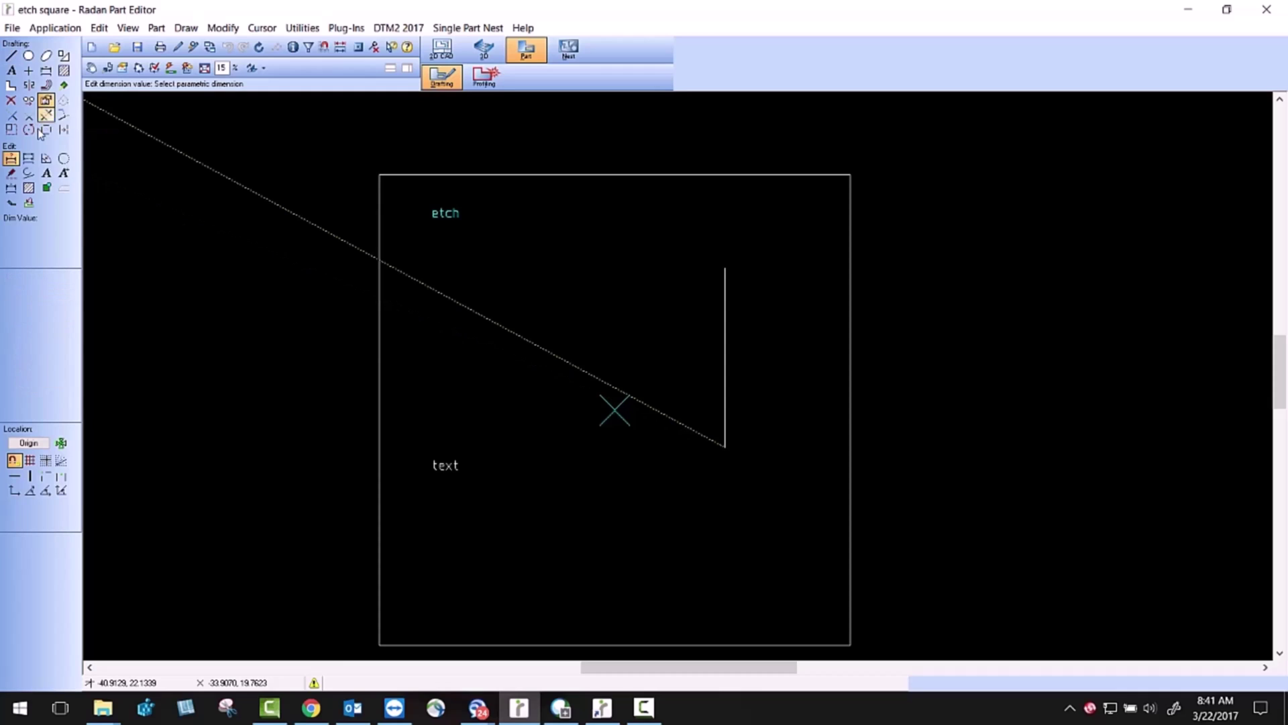
click(11, 173)
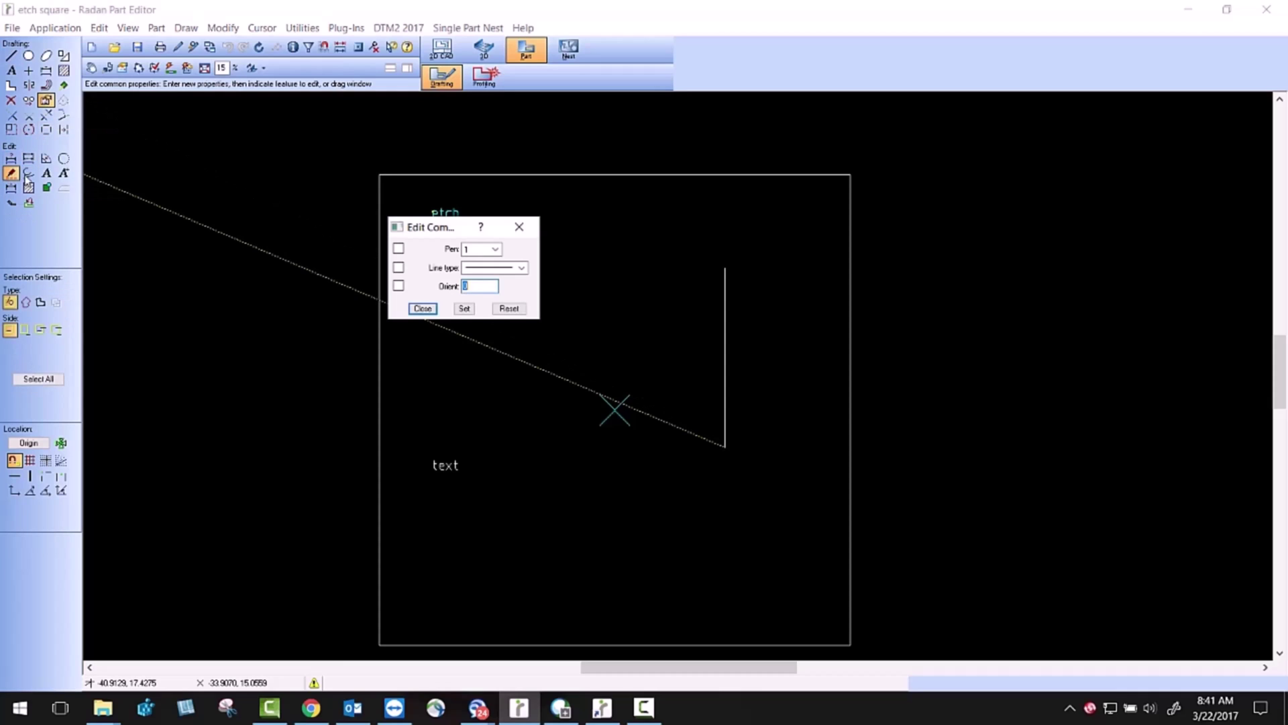
click(494, 249)
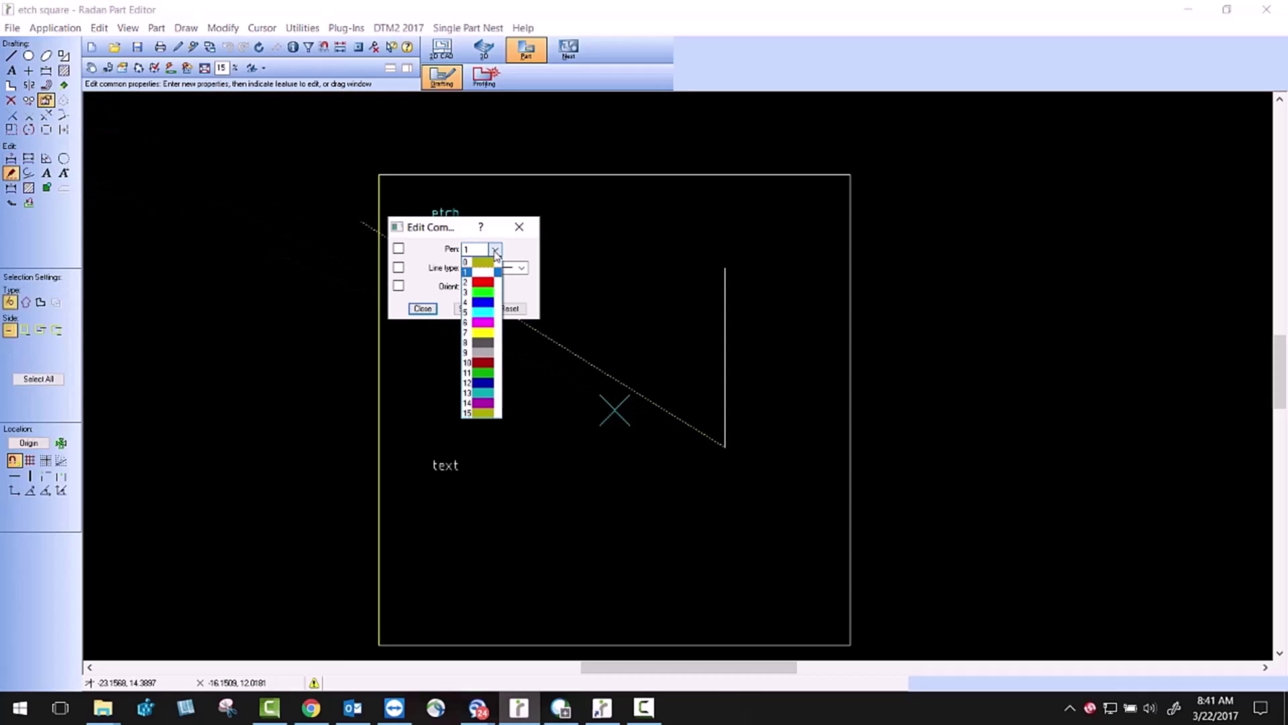
click(483, 342)
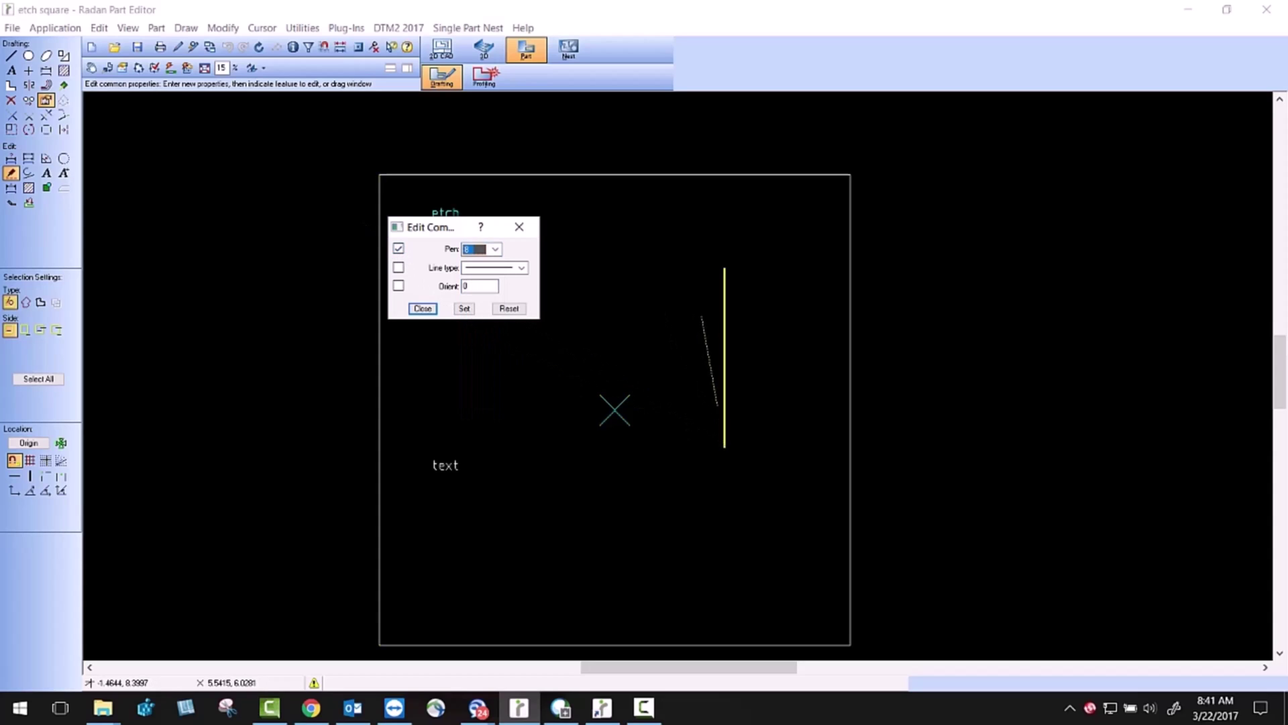
click(719, 314)
drag(691, 427, 306, 62)
scroll(727, 494, up, 1)
Step: Query the vertical line to confirm pen 8, length 11.4026 and a 270° angle
click(293, 48)
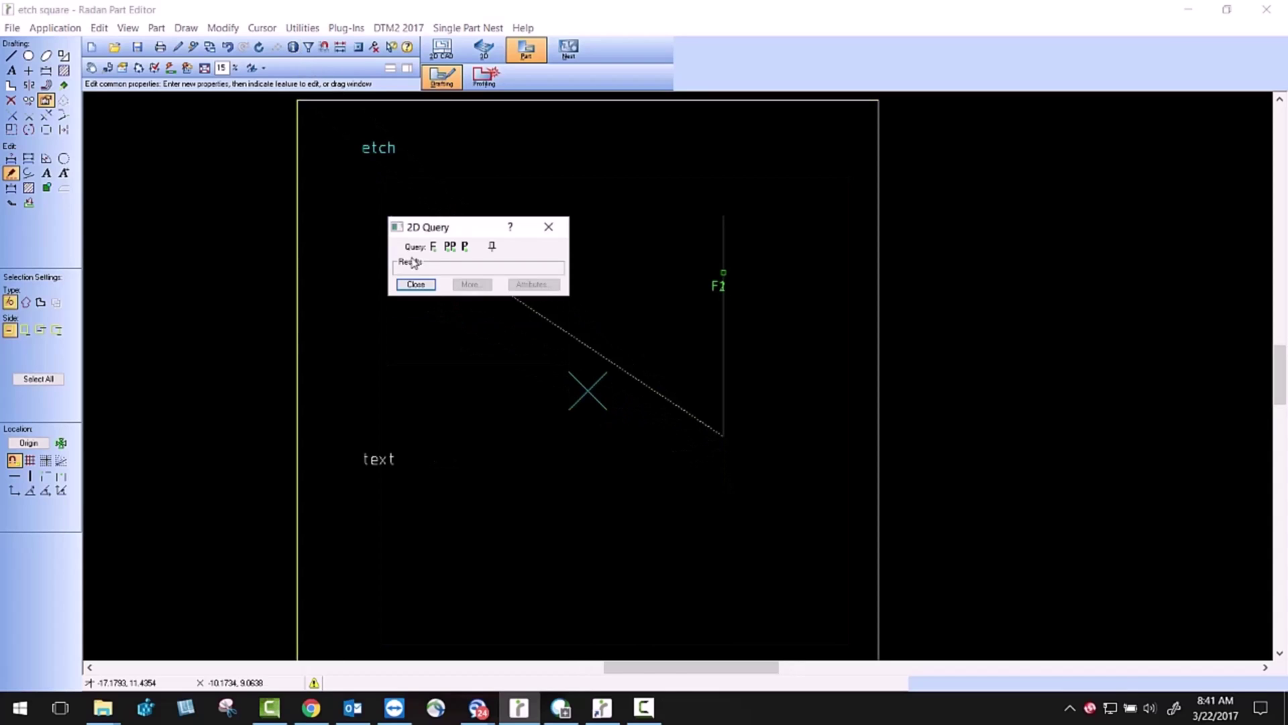
click(434, 249)
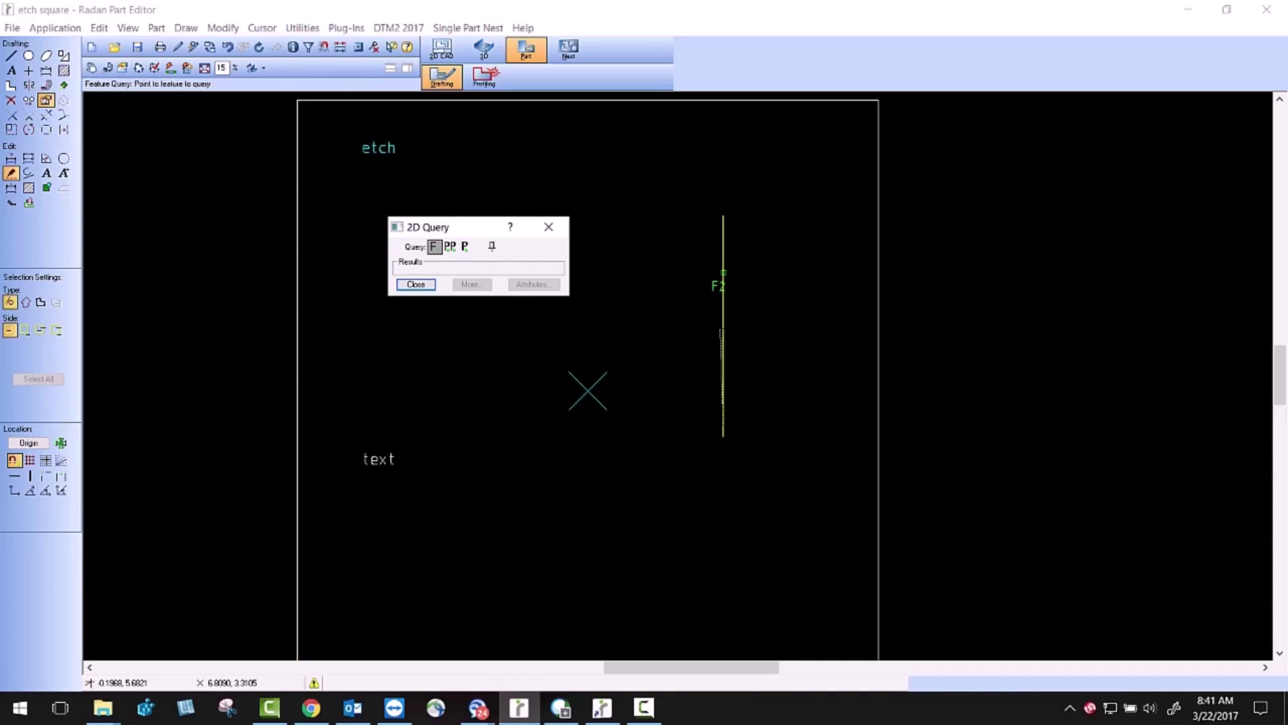
click(722, 339)
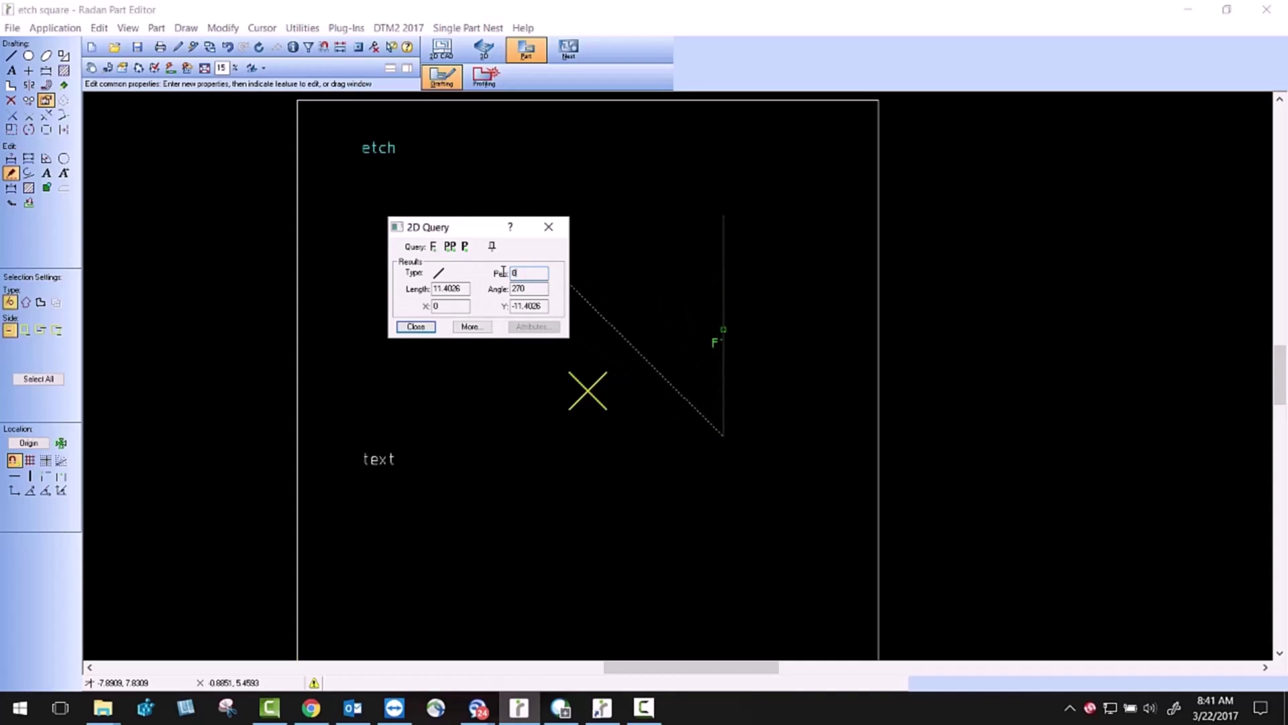
click(416, 326)
scroll(416, 496, up, 4)
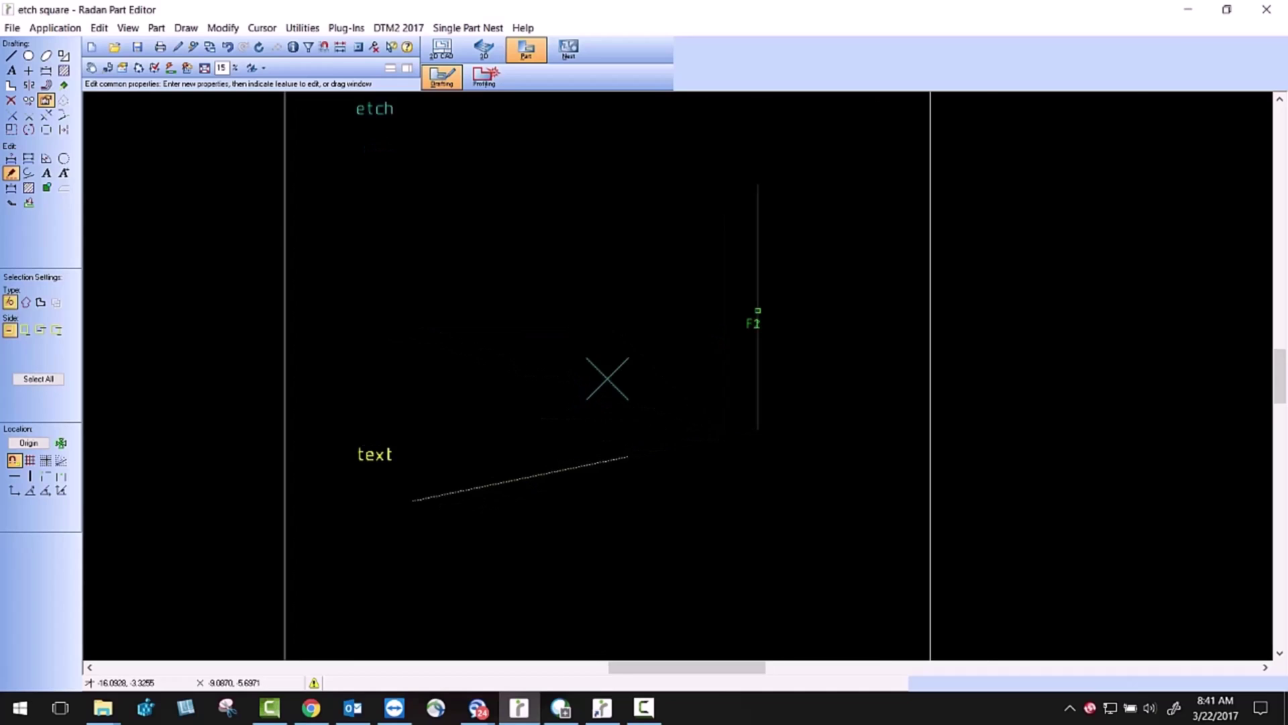
scroll(322, 262, down, 5)
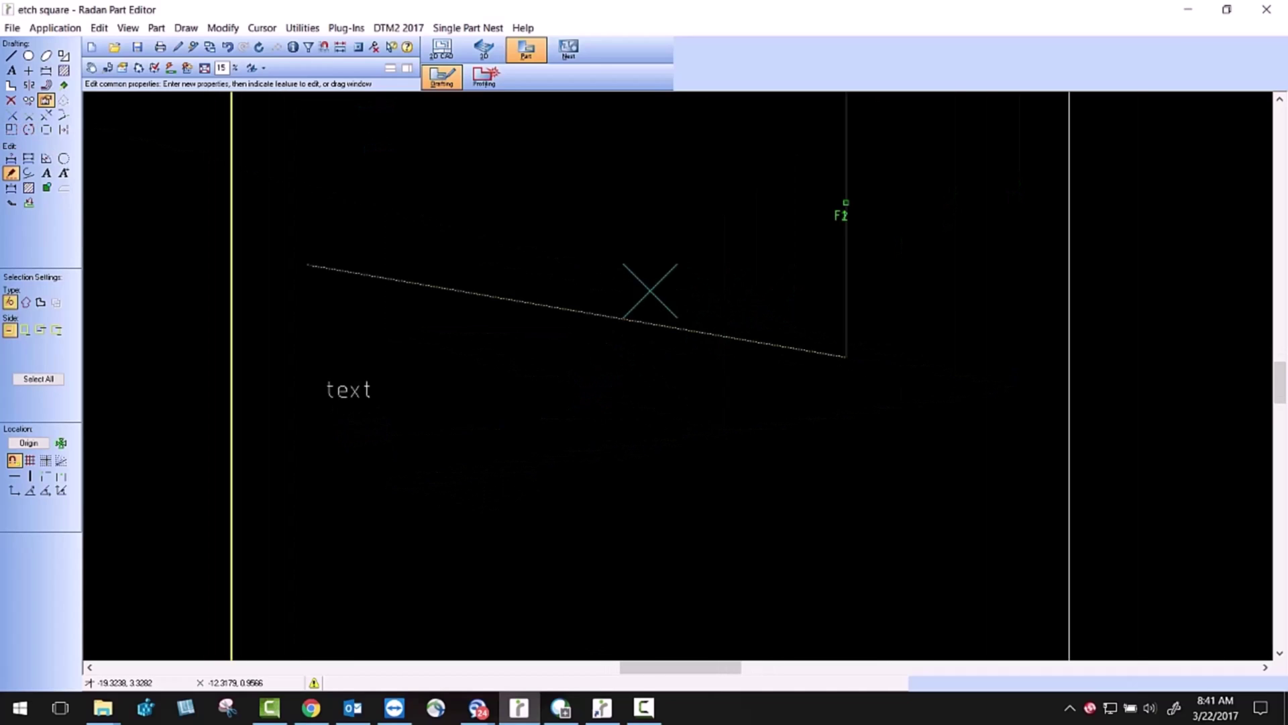
click(11, 100)
scroll(520, 219, up, 1)
scroll(513, 201, up, 4)
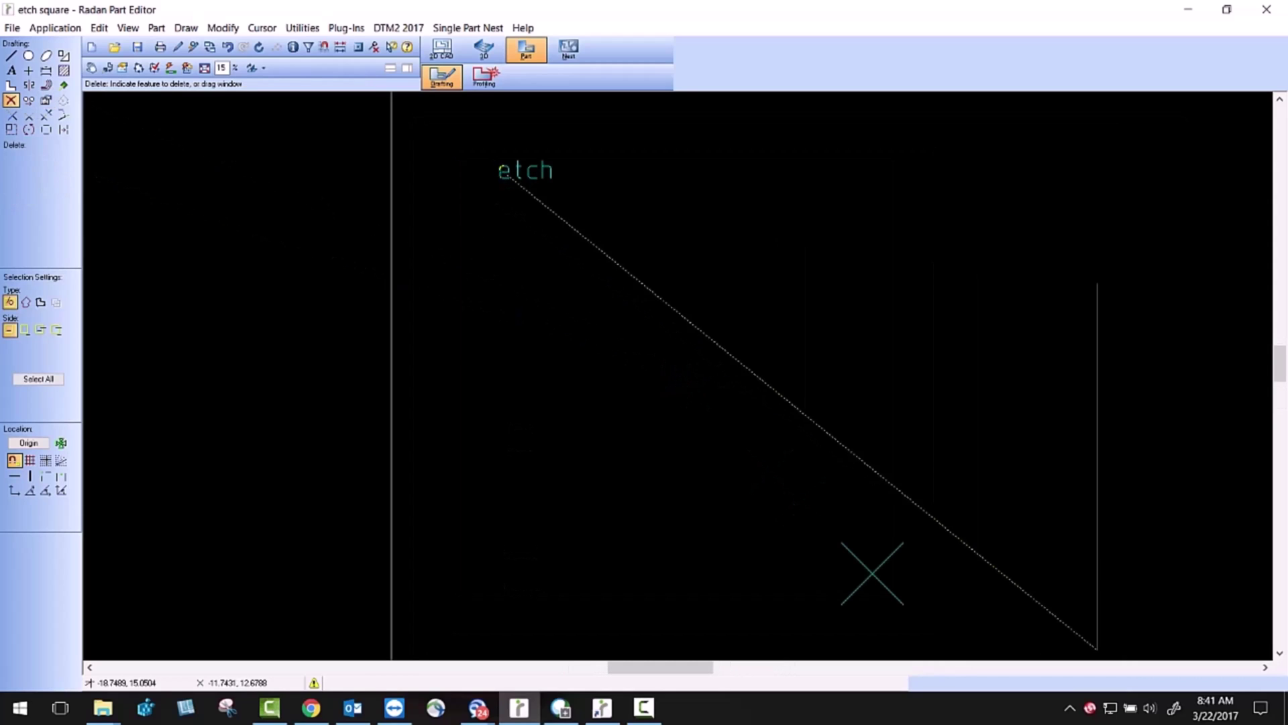
drag(647, 236, 478, 150)
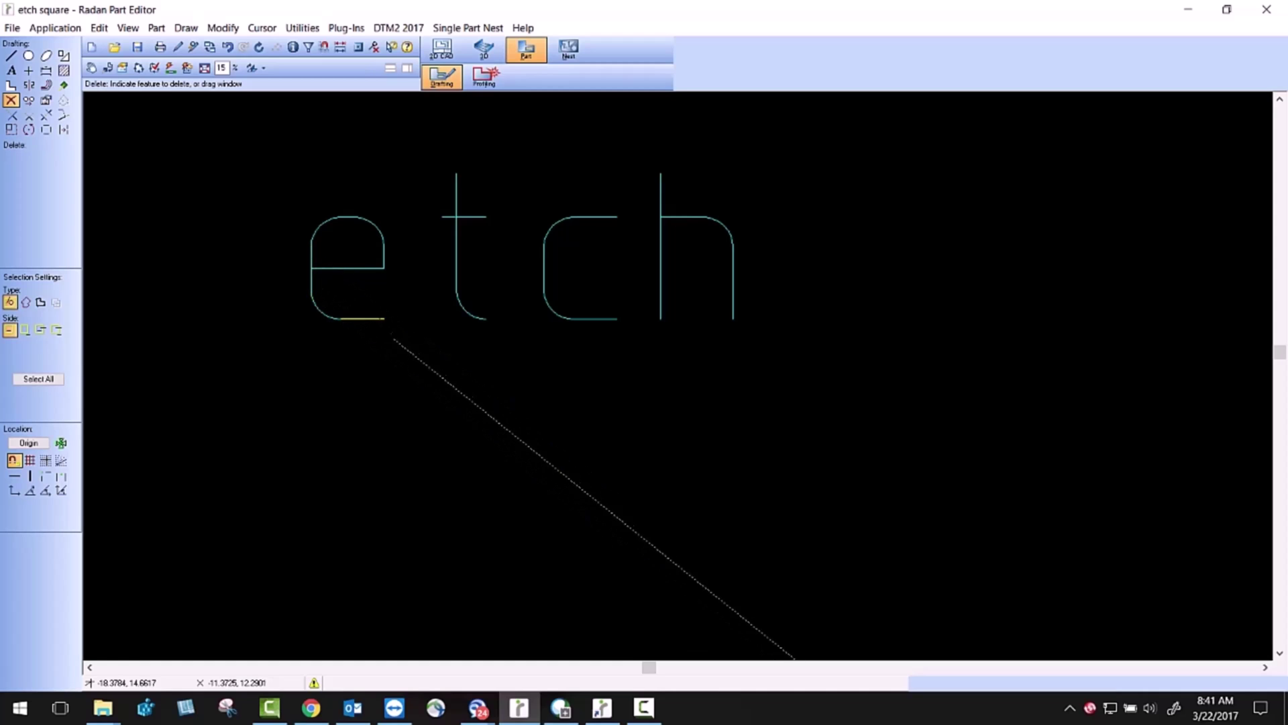
scroll(446, 308, down, 2)
scroll(461, 310, down, 4)
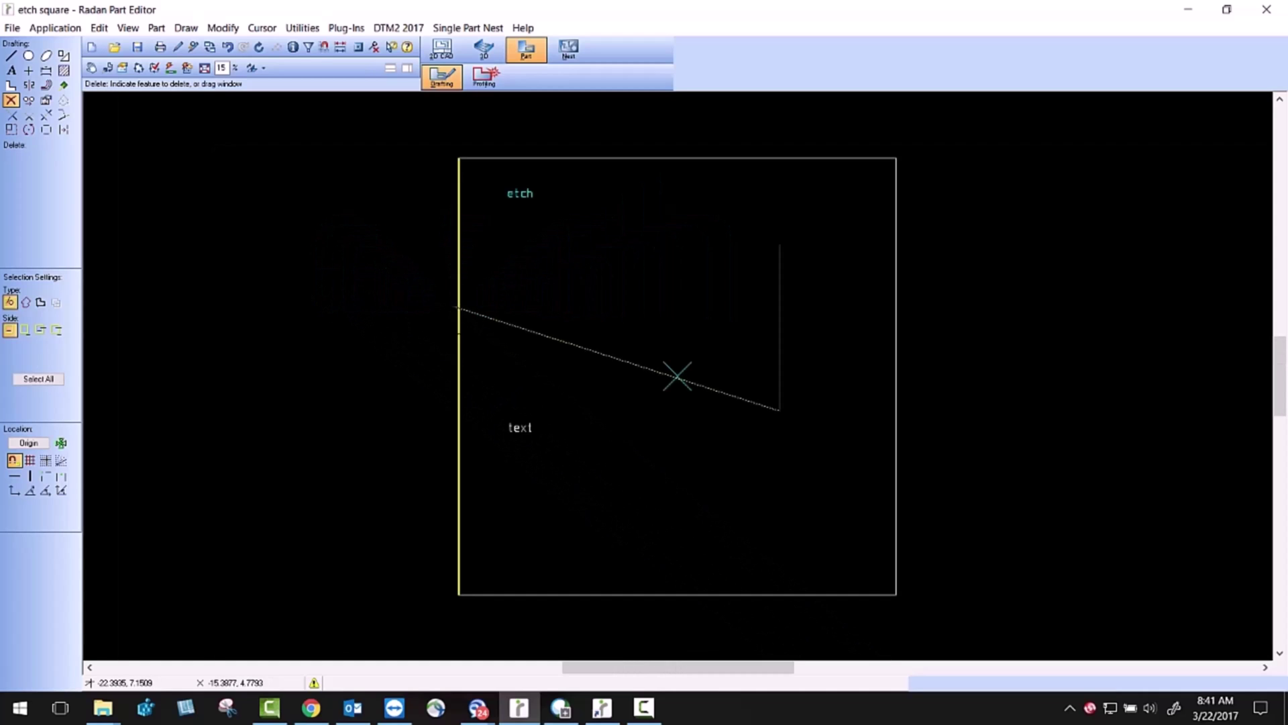
scroll(503, 425, up, 4)
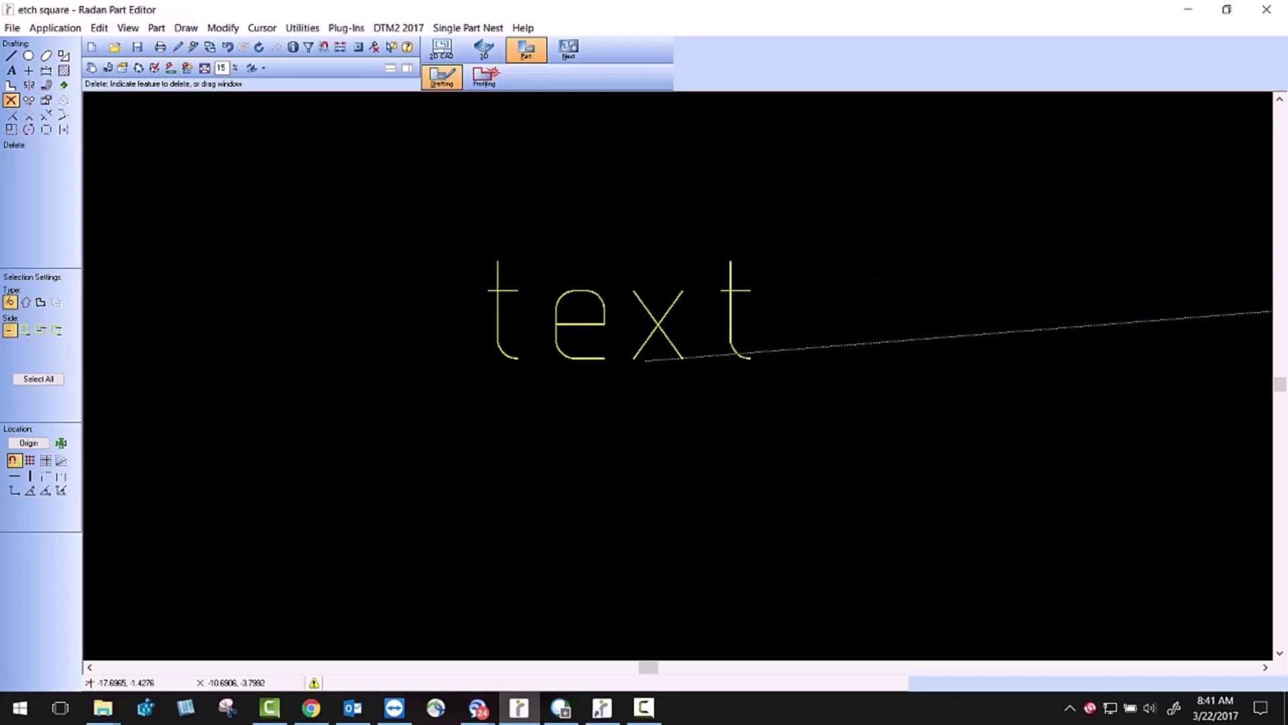
scroll(640, 362, down, 5)
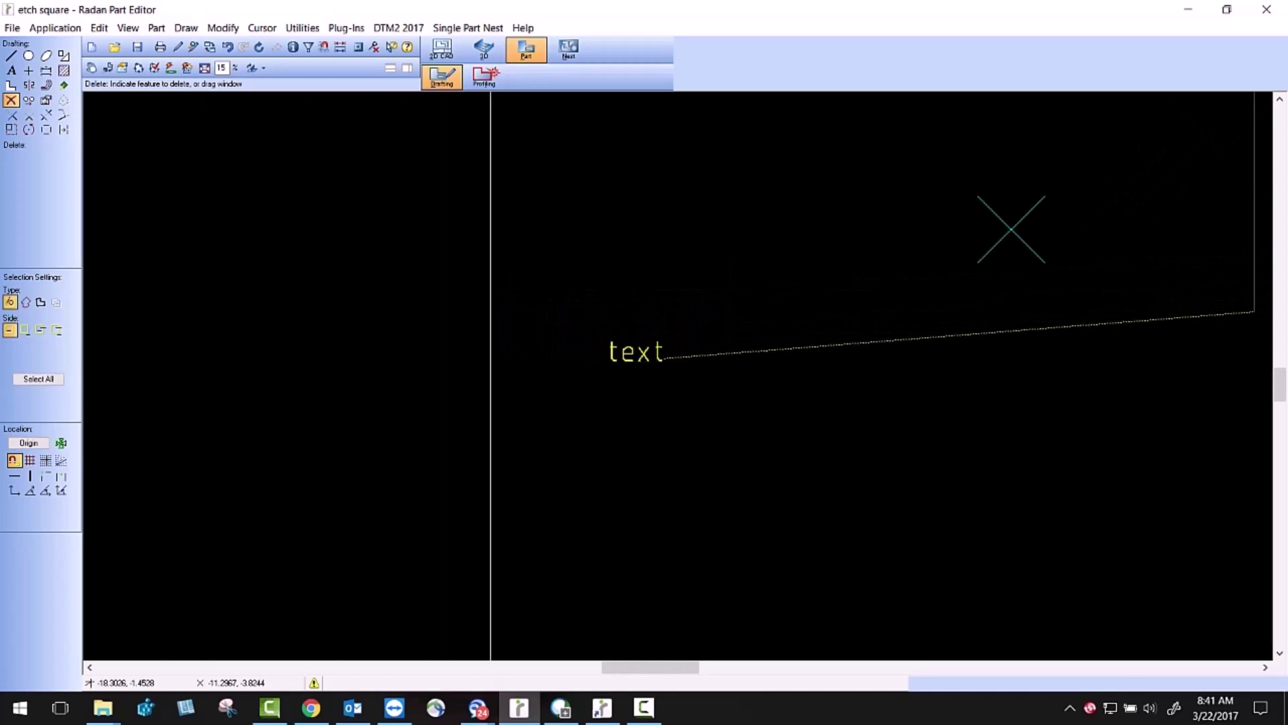
scroll(641, 363, down, 2)
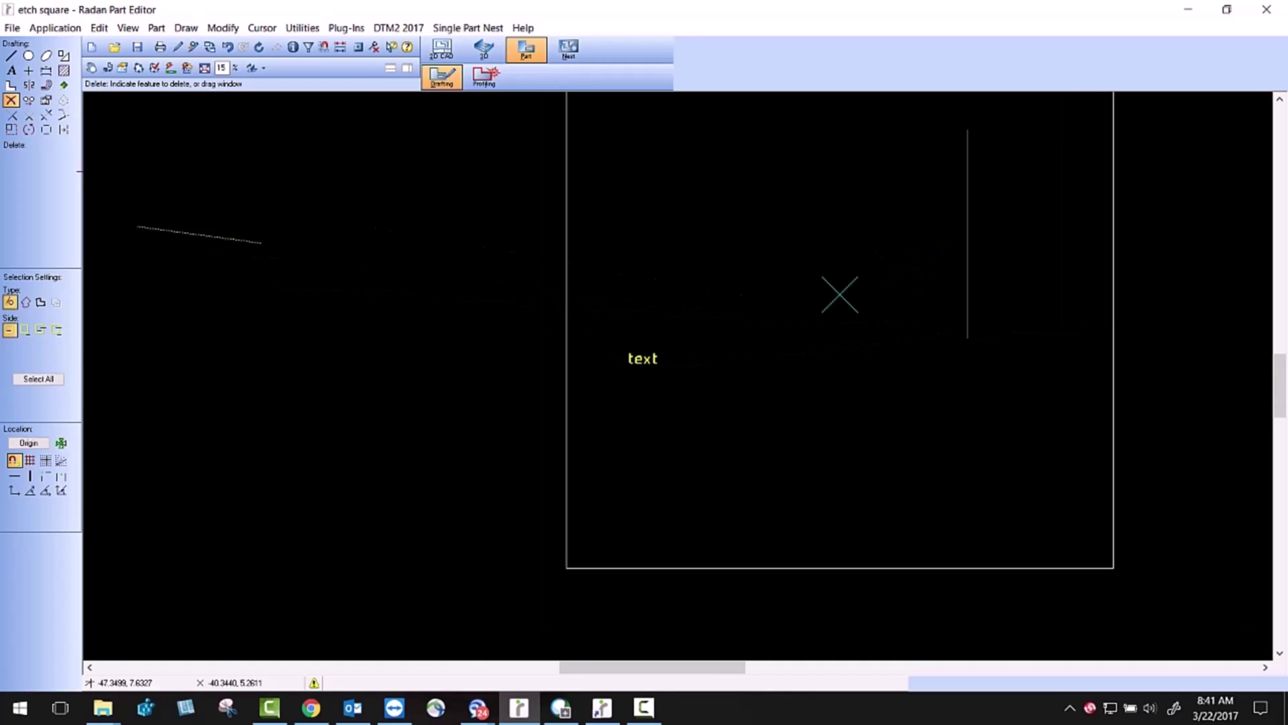
Step: Realize the 'text' entity in situ into lines and arcs
click(45, 131)
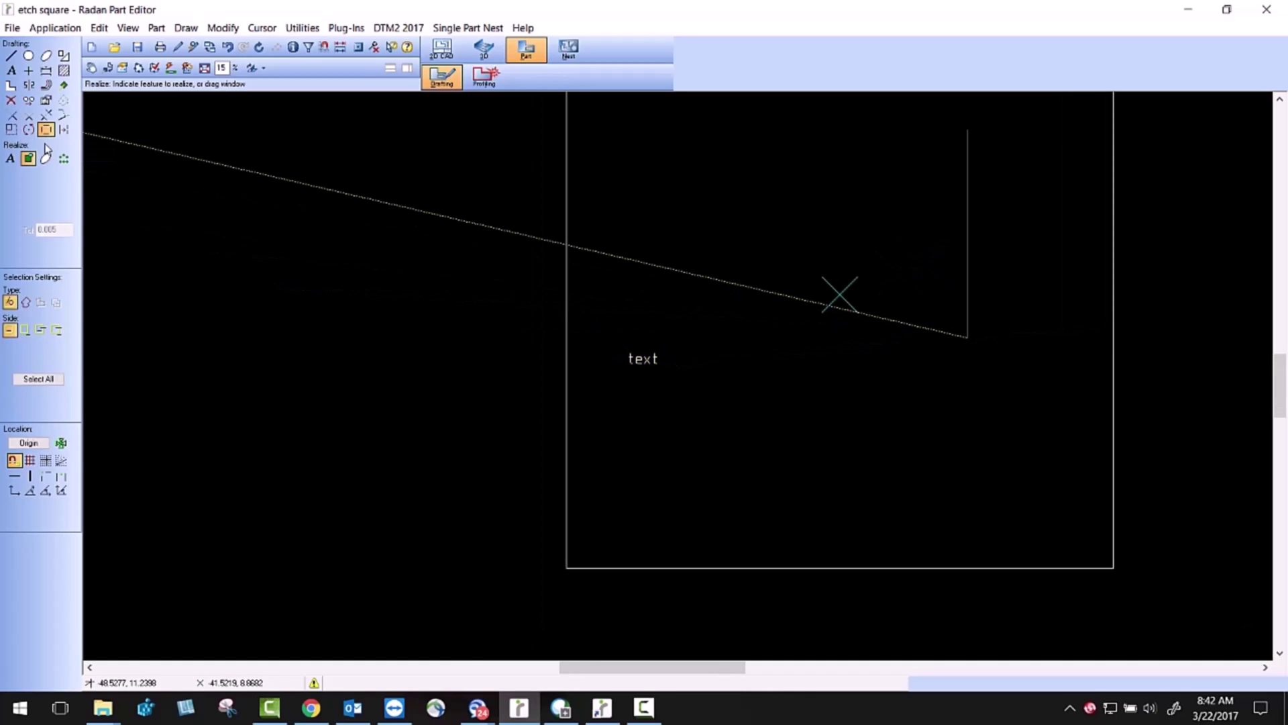
click(10, 159)
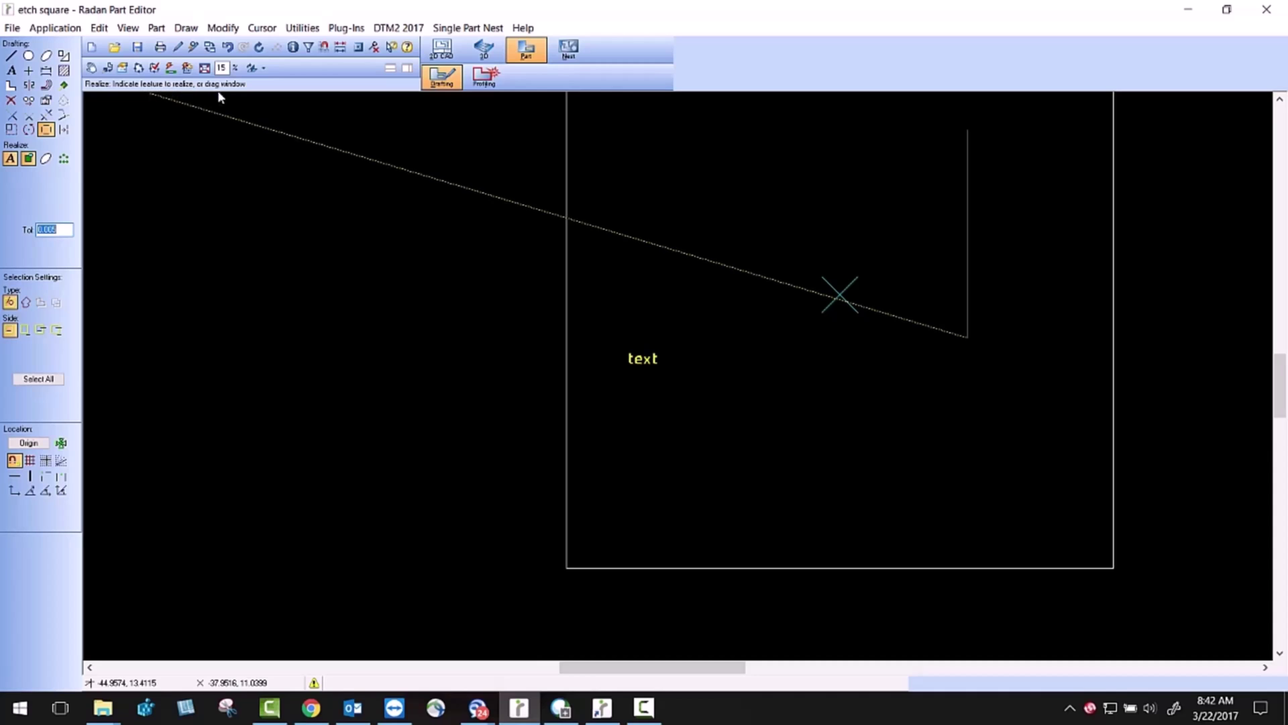
click(658, 373)
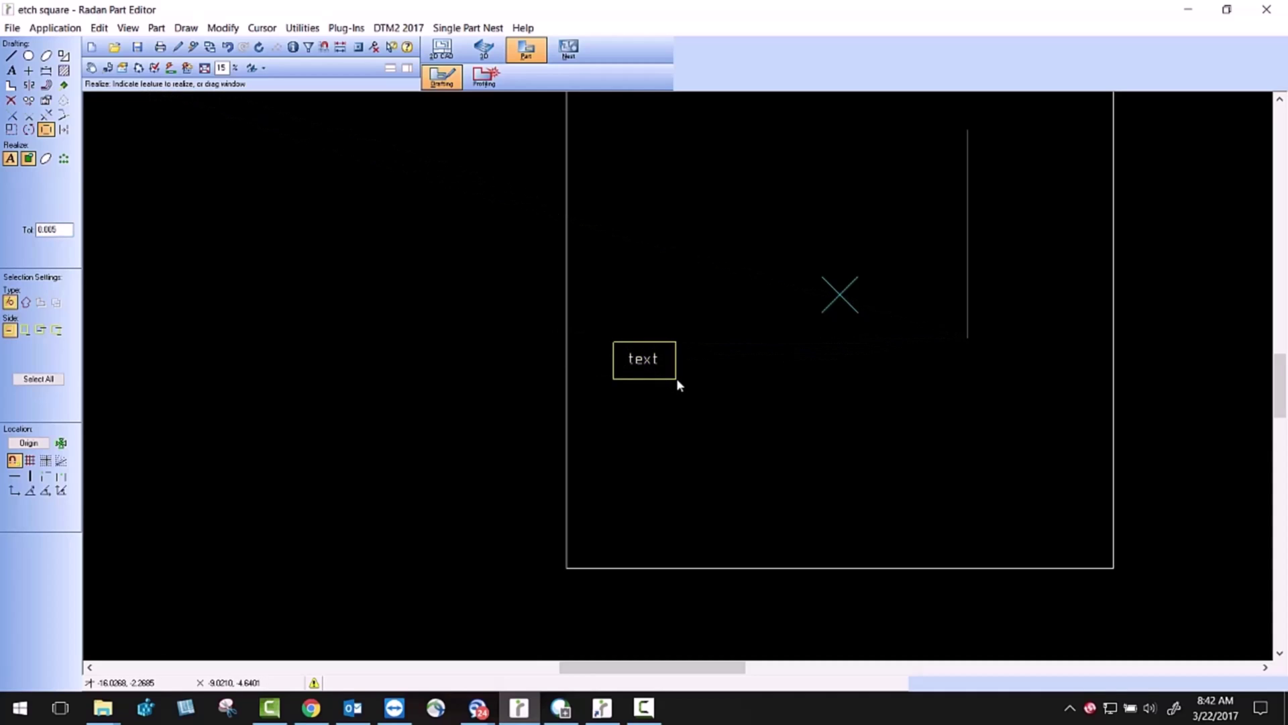
scroll(678, 373, up, 3)
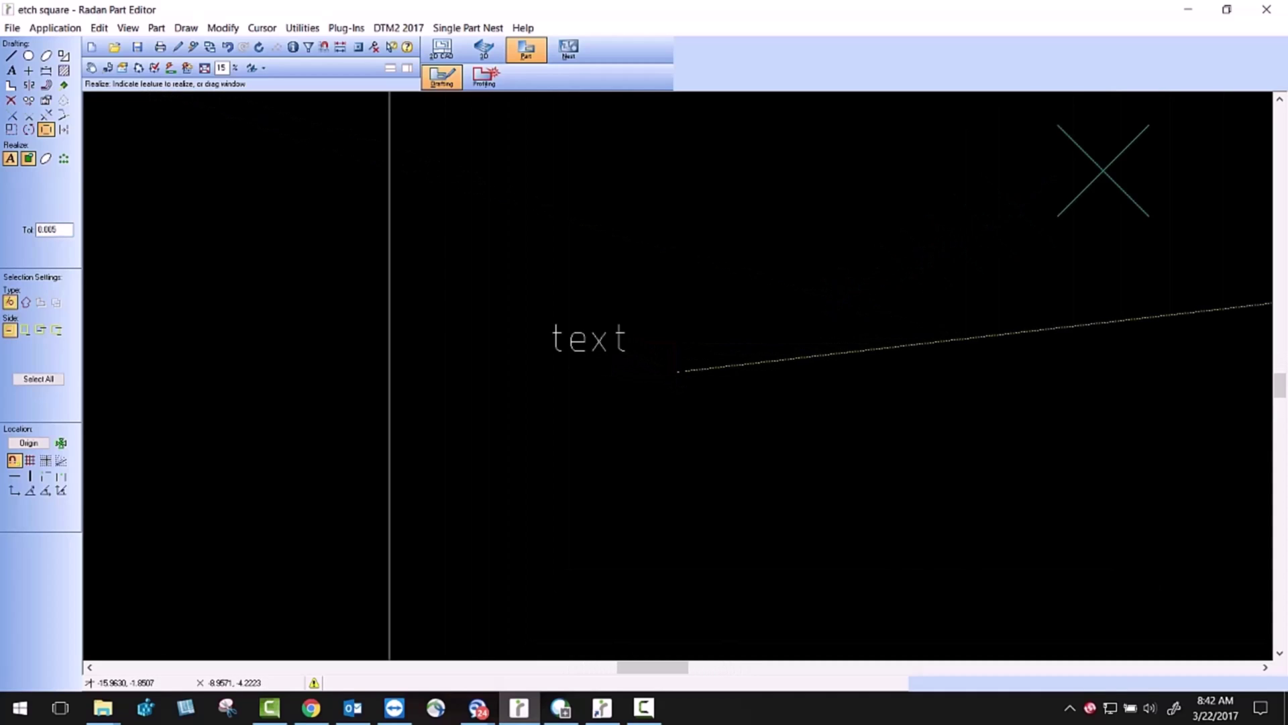
key(Delete)
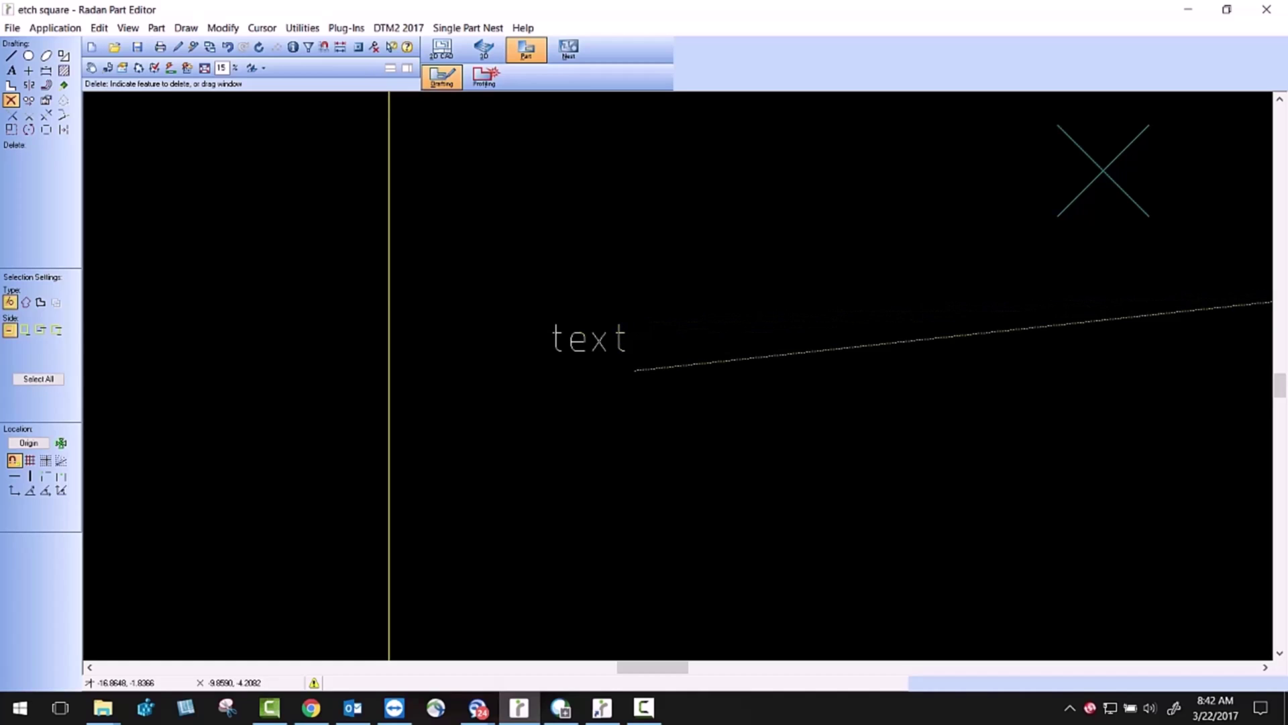
scroll(604, 359, up, 1)
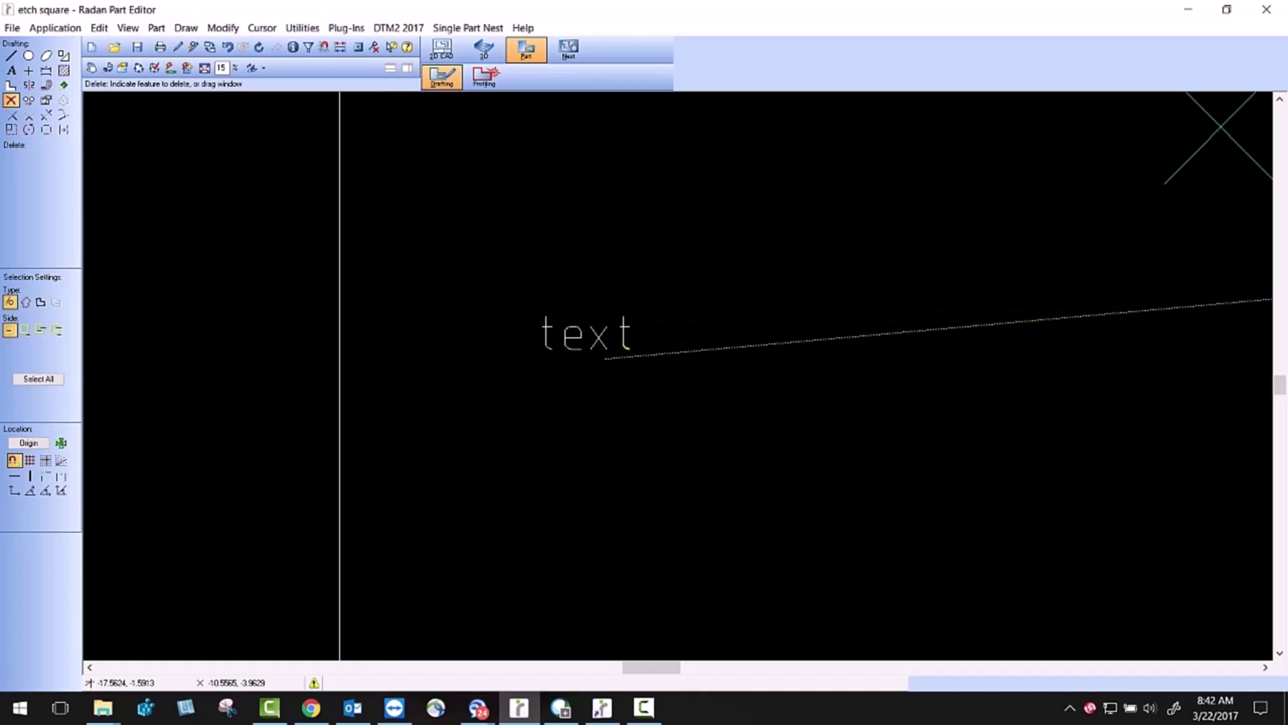
Step: Apply pen 5 to all strokes of the realized word 'text'
click(46, 100)
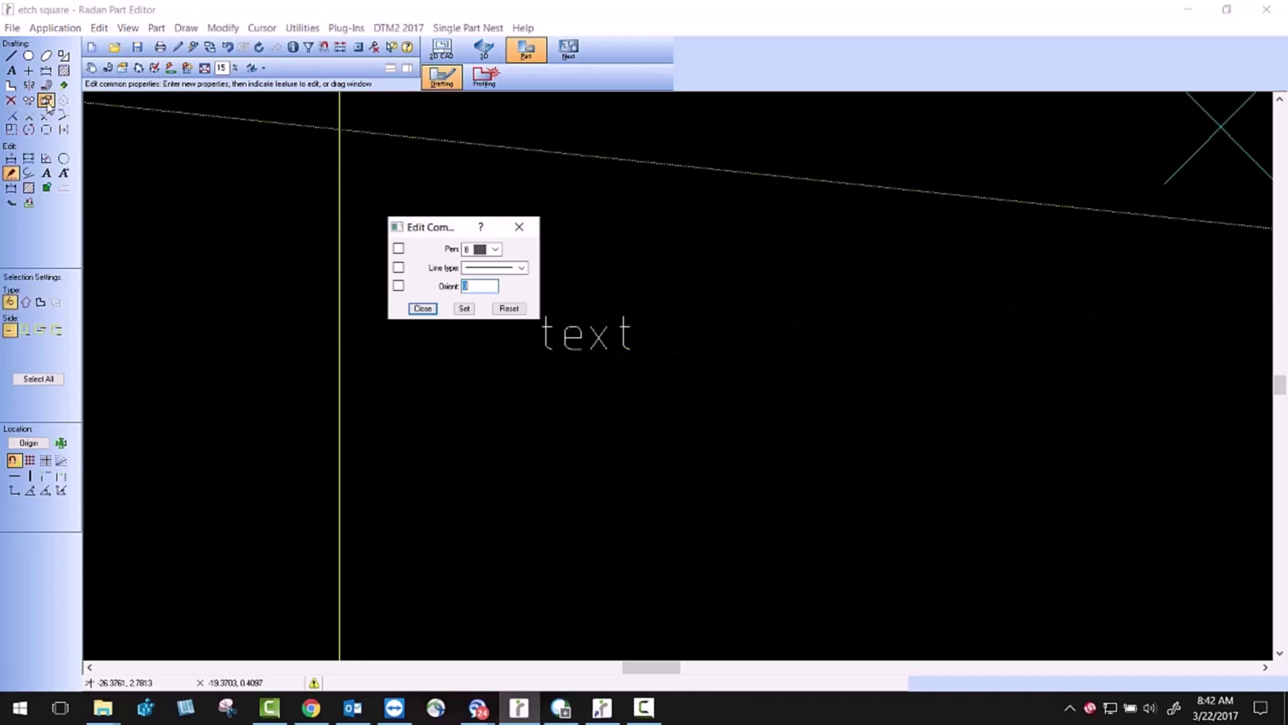
click(495, 249)
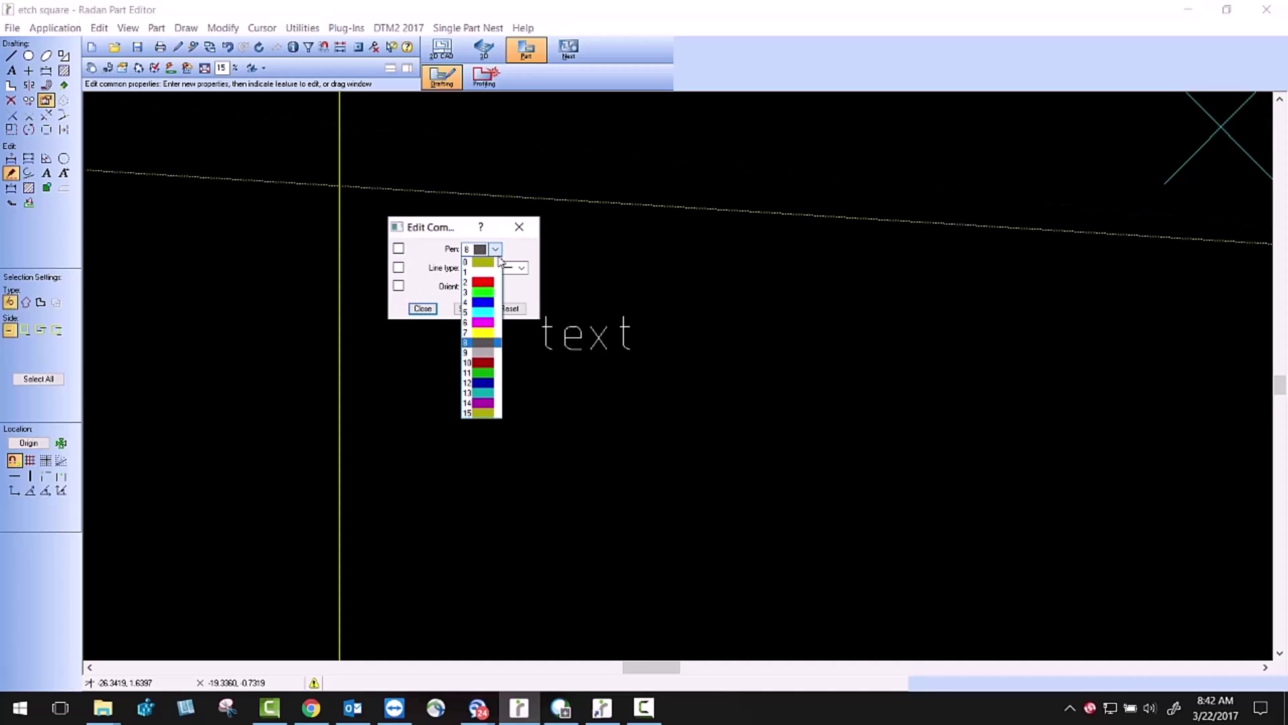
click(488, 312)
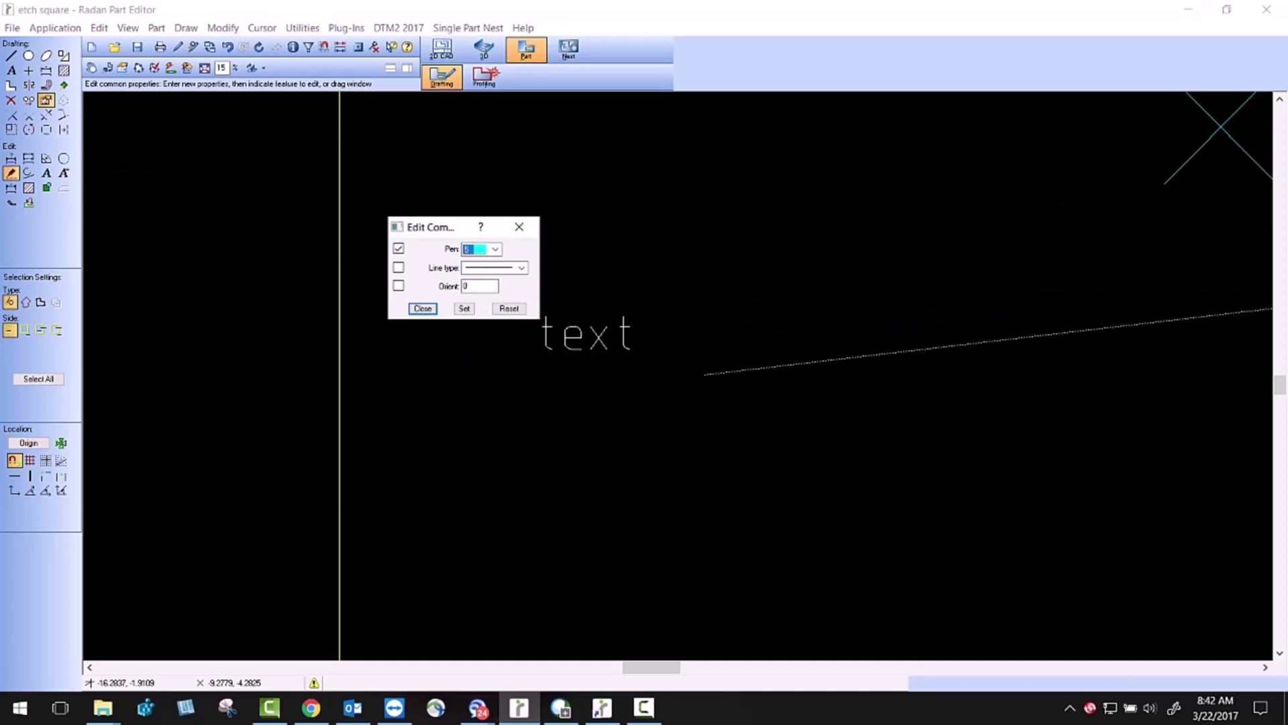
click(573, 350)
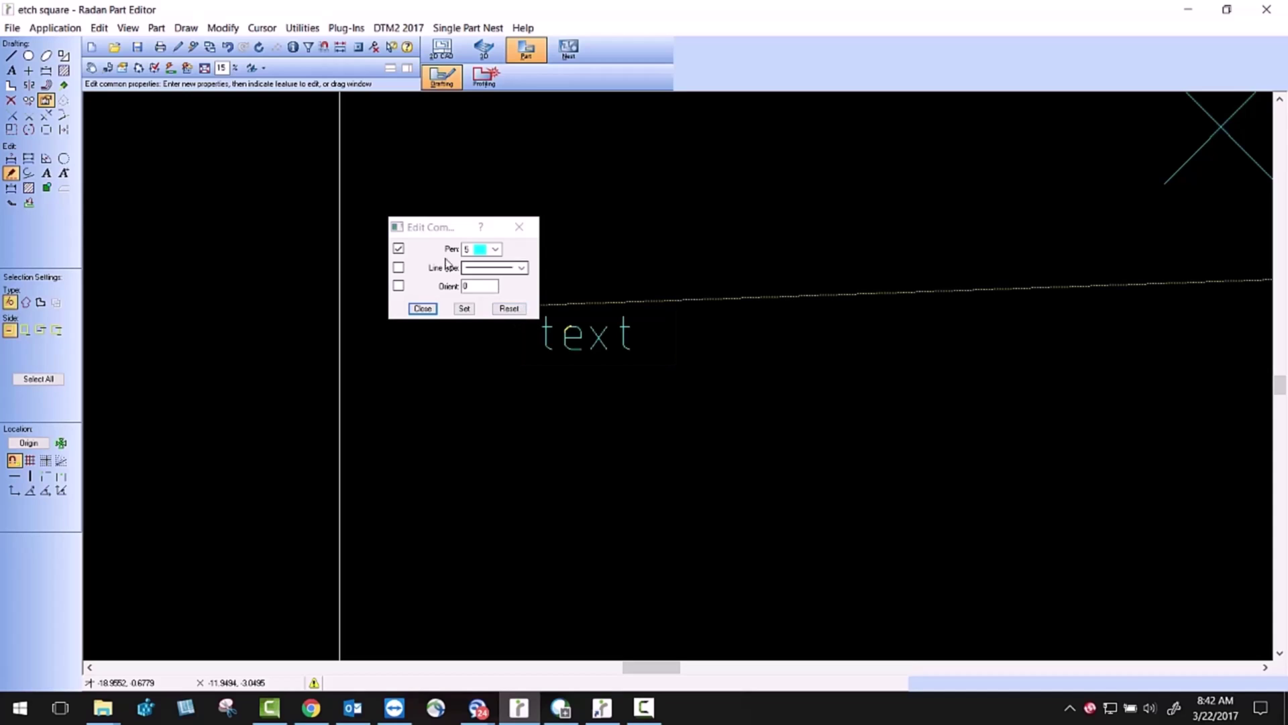
click(427, 223)
click(340, 272)
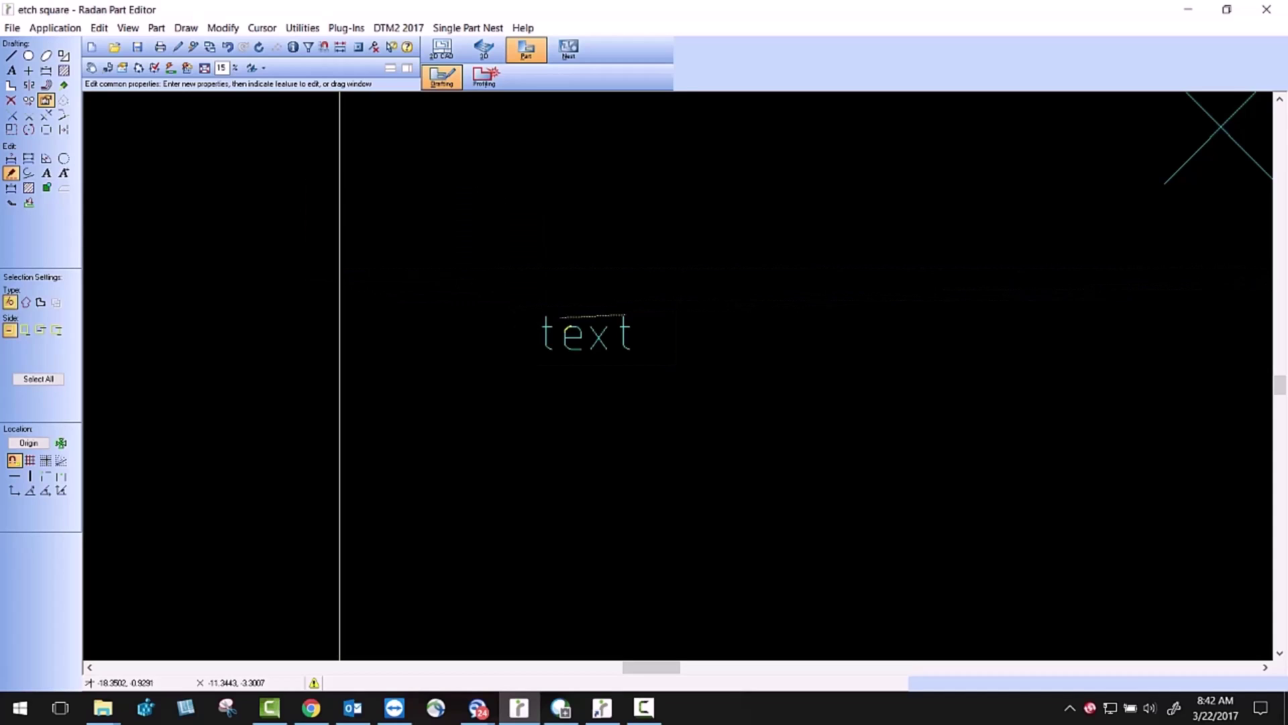
Step: Query a text stroke to confirm pen 5, then bring up automatic tooling
click(293, 47)
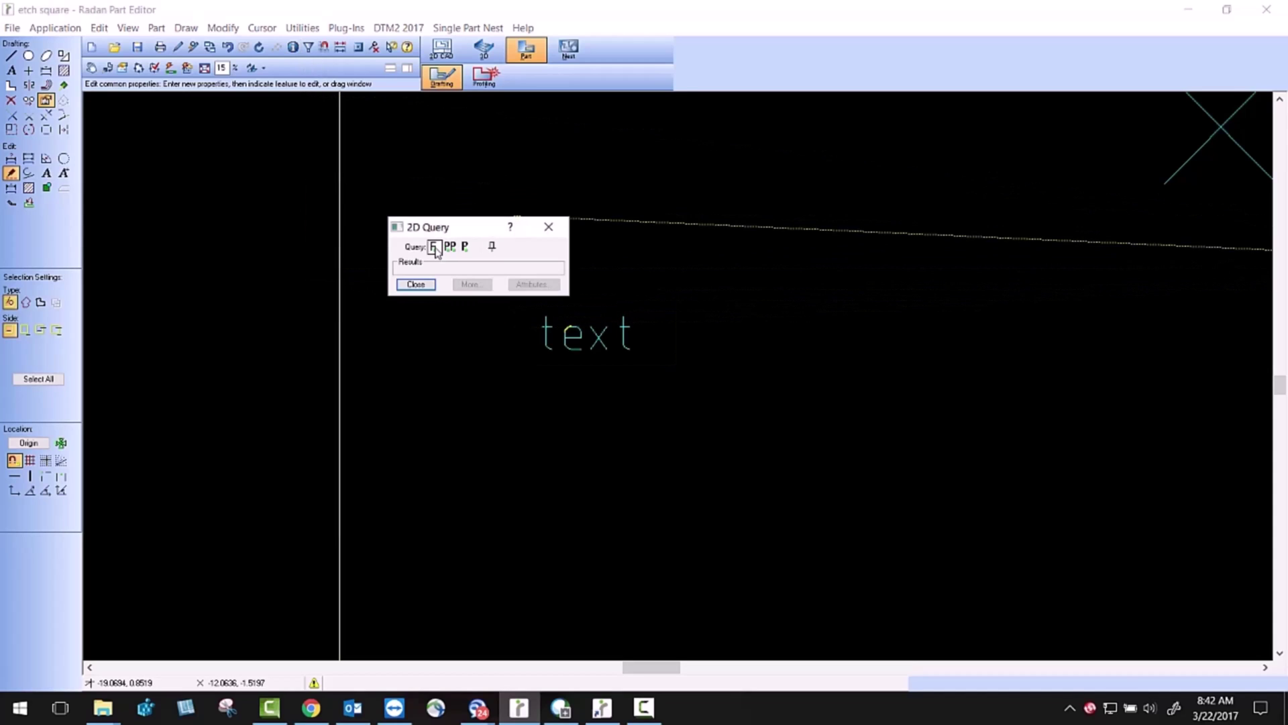
click(540, 340)
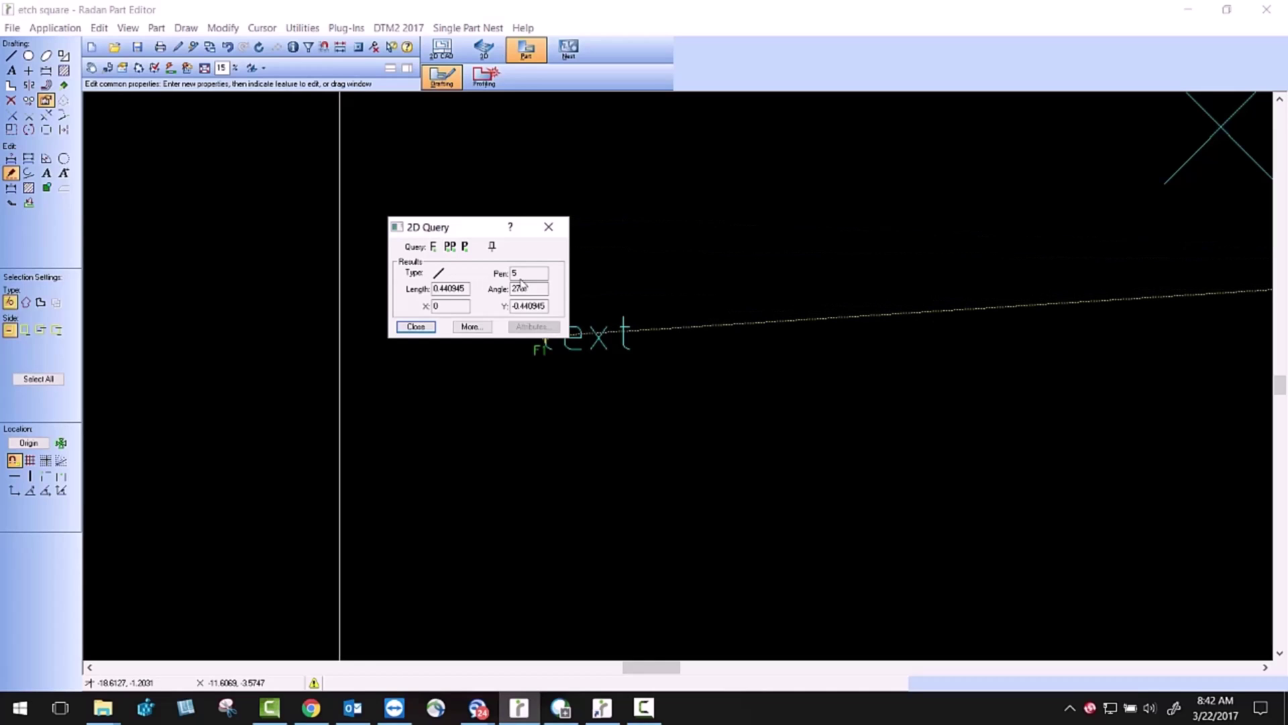
click(416, 326)
scroll(515, 343, down, 3)
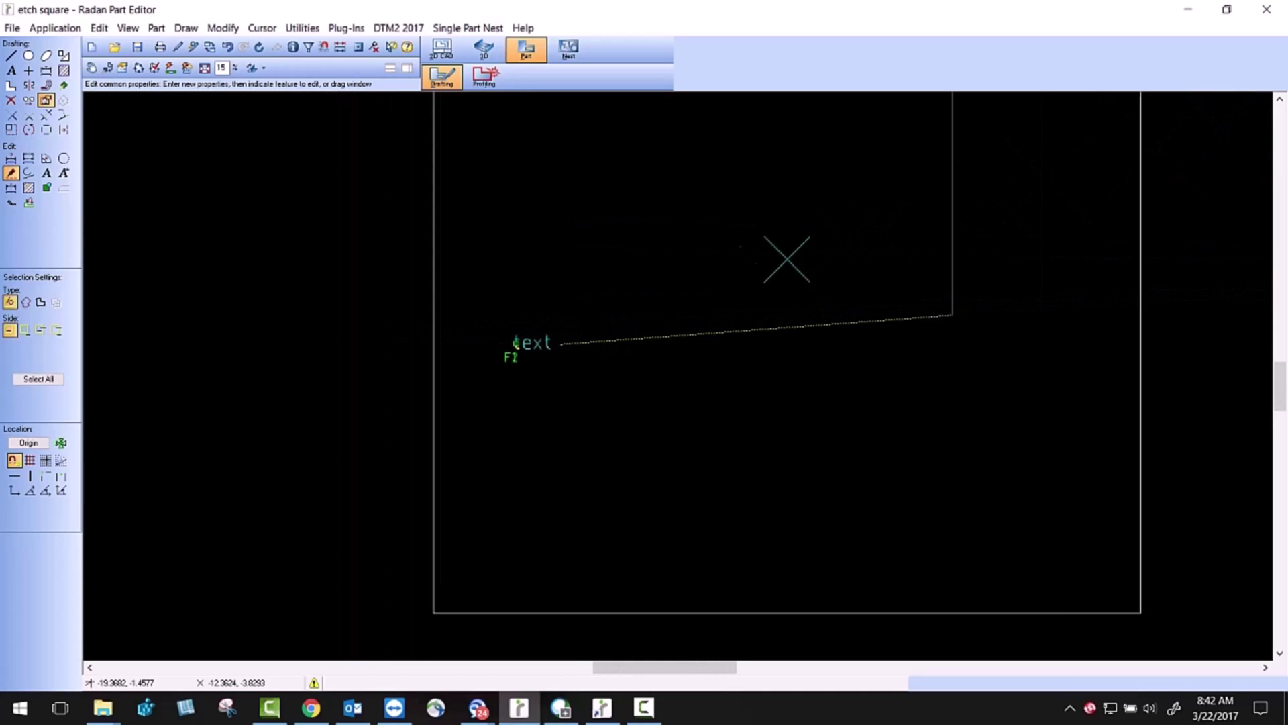
scroll(516, 343, down, 2)
scroll(515, 343, down, 2)
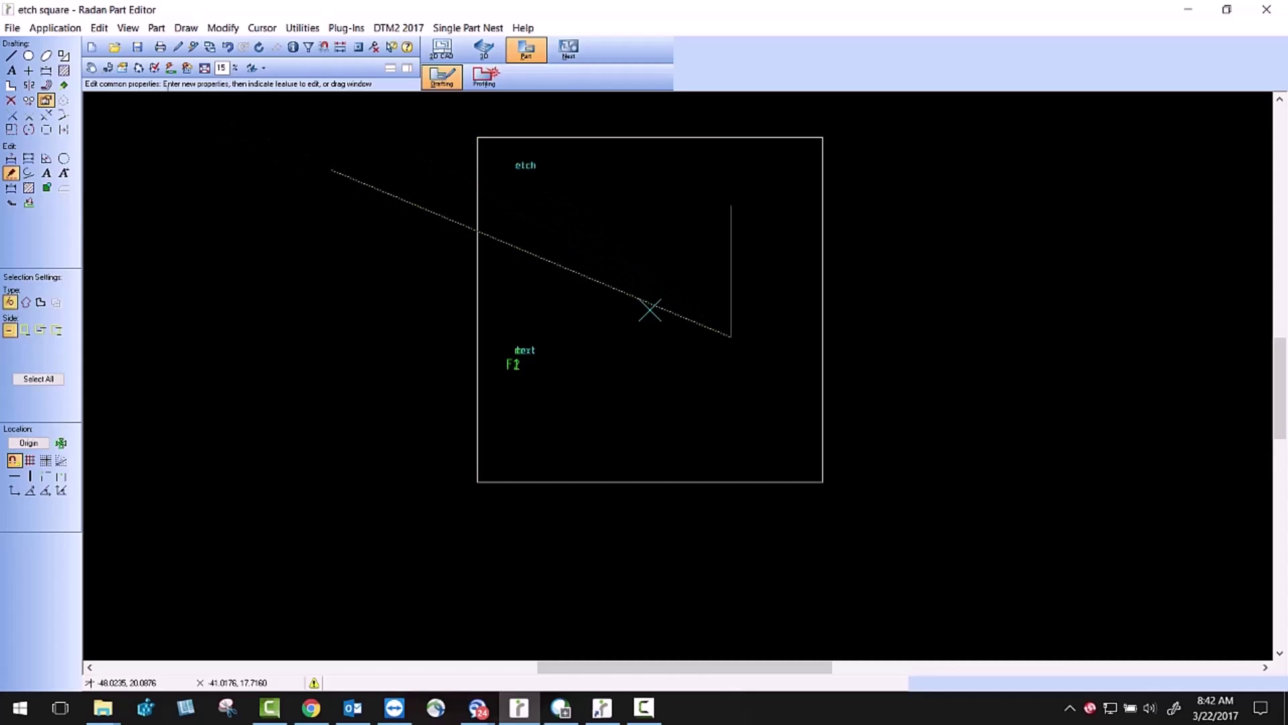
click(171, 68)
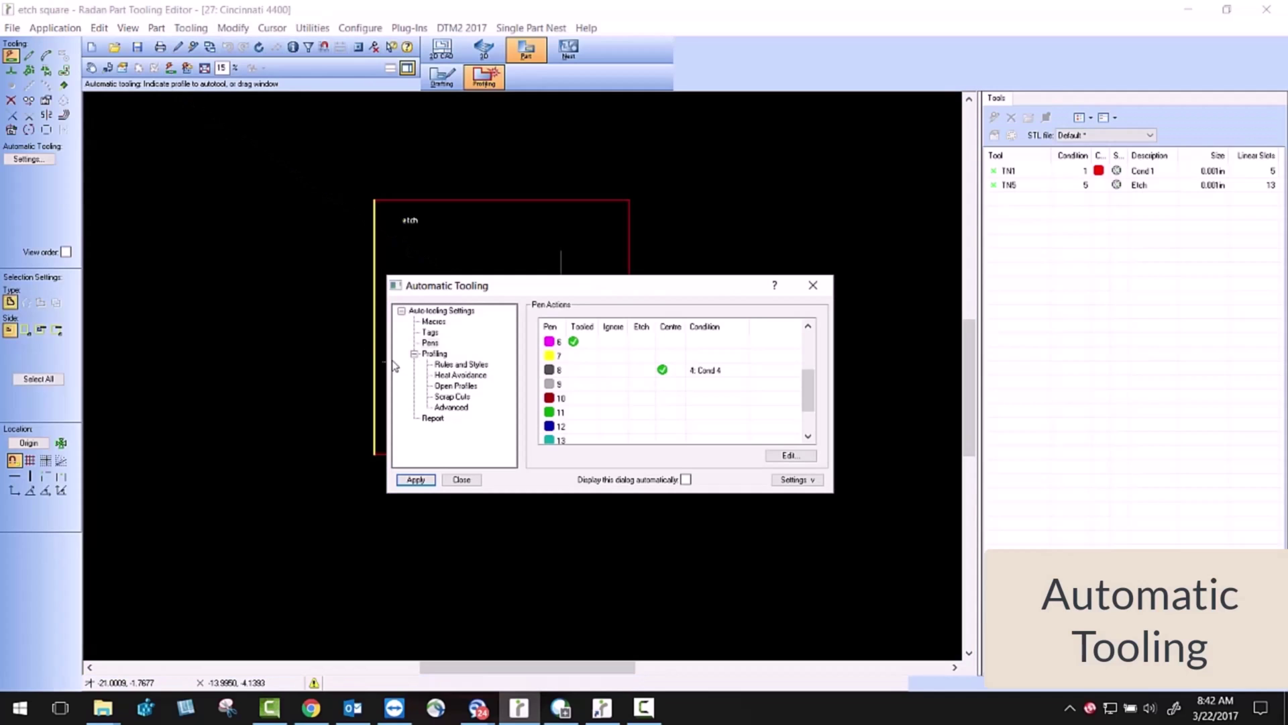
Step: Check that pen 5 stays set to Etch with centre offset
click(432, 345)
drag(808, 396, 807, 372)
click(658, 385)
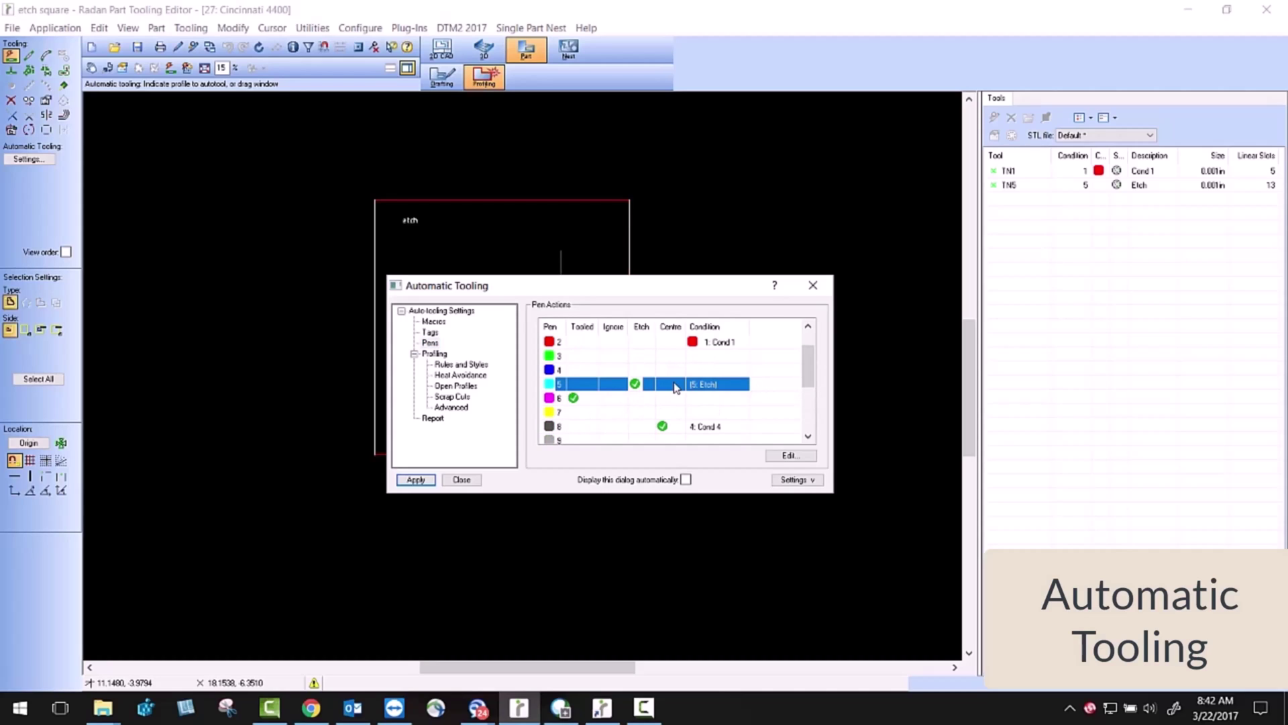
double_click(675, 387)
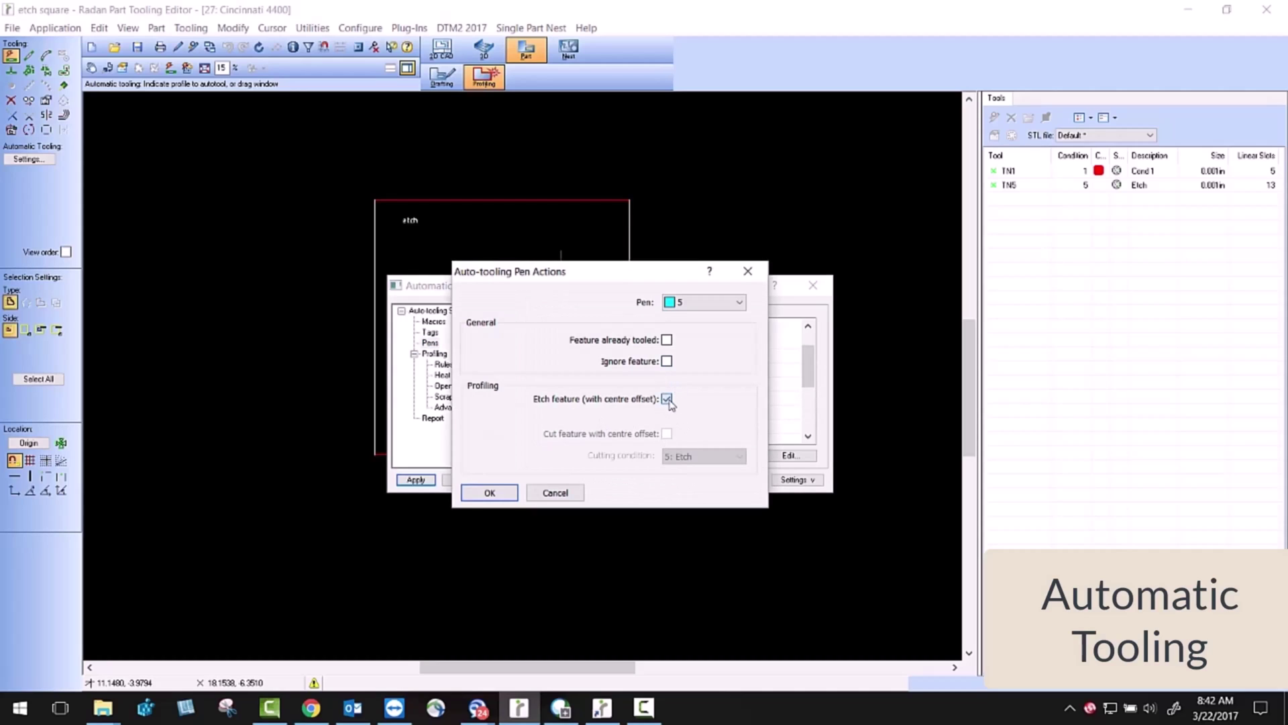
click(666, 398)
click(705, 456)
click(691, 525)
click(666, 399)
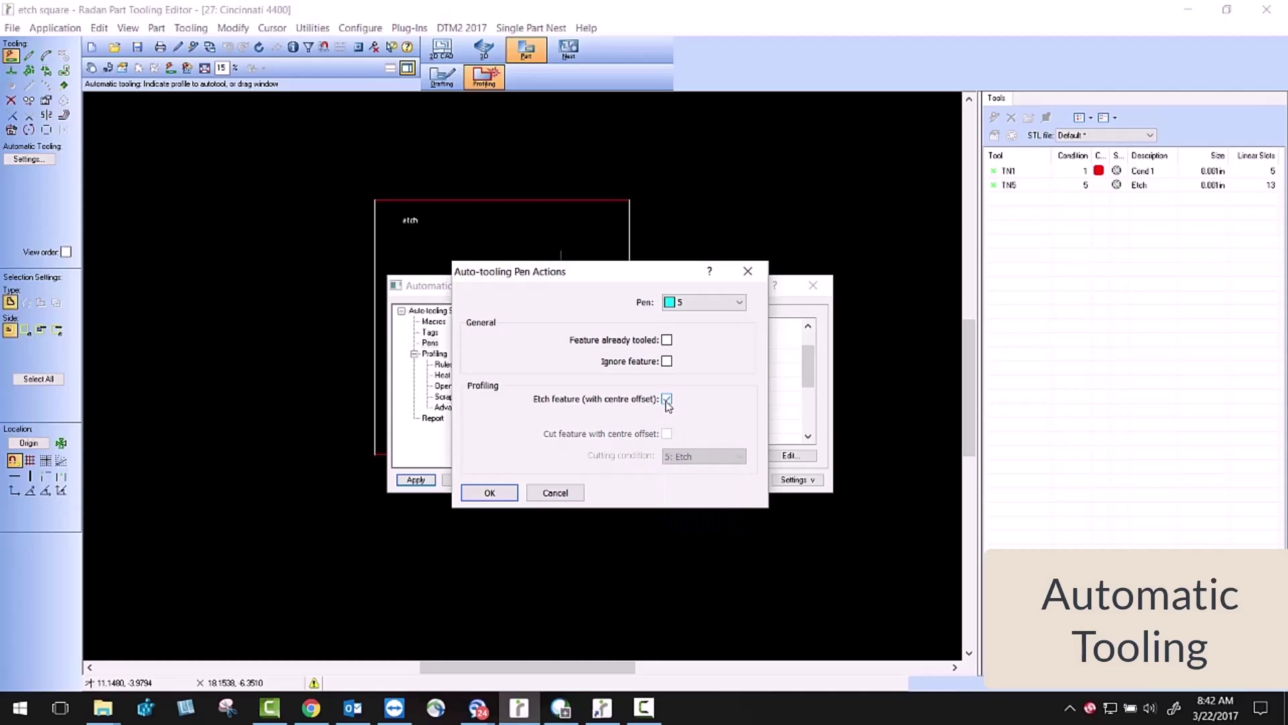
click(529, 493)
Step: Confirm pen 8 cuts with centre offset on 4: Cond 4 and apply automatic tooling
scroll(724, 403, down, 2)
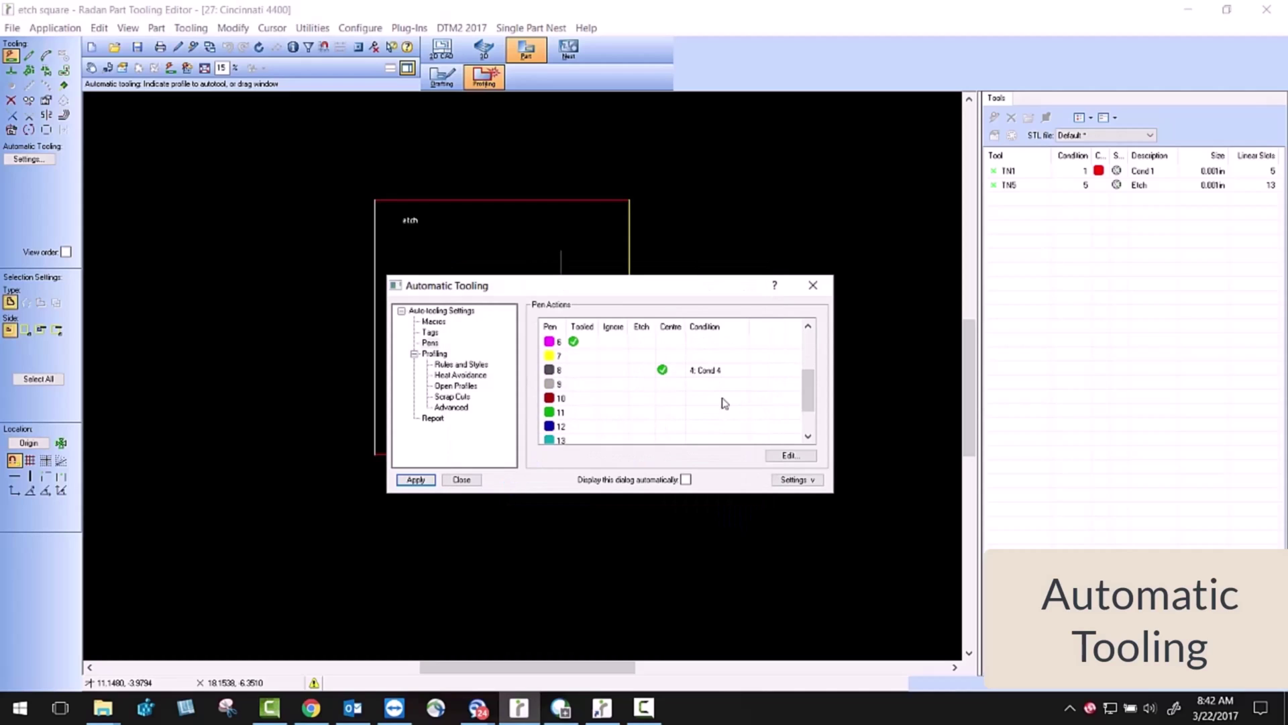
click(667, 376)
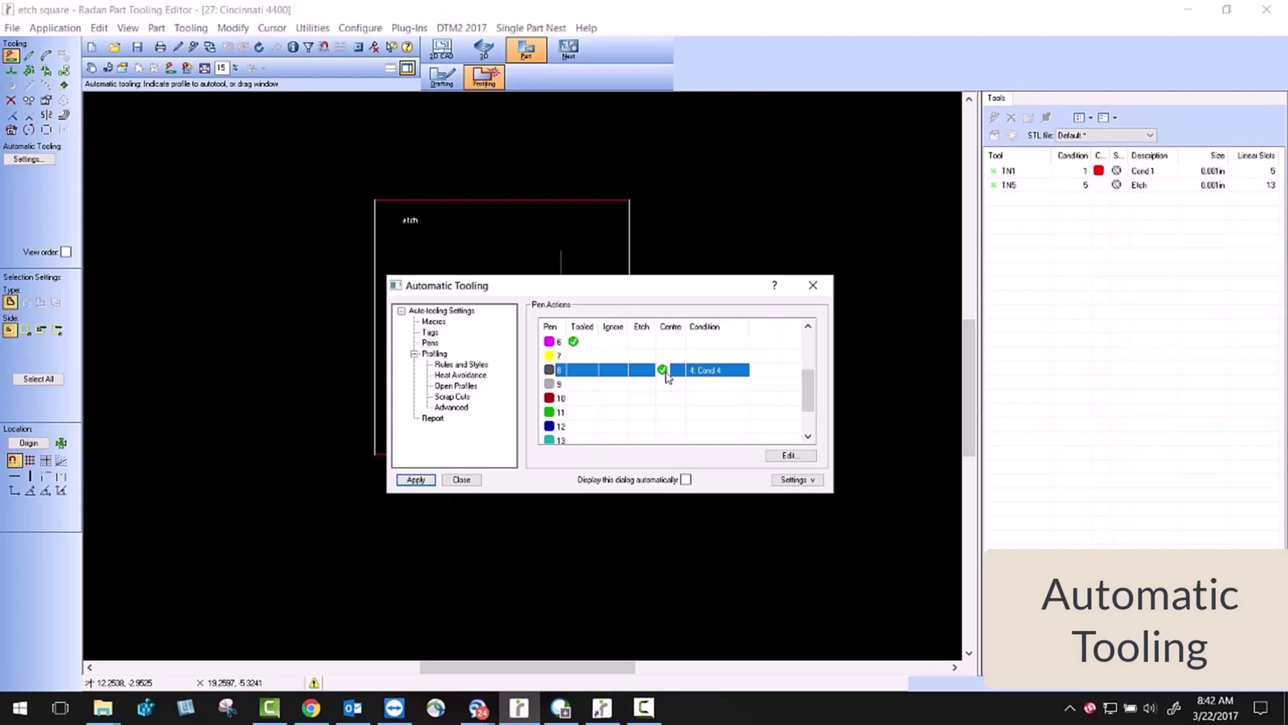
double_click(667, 377)
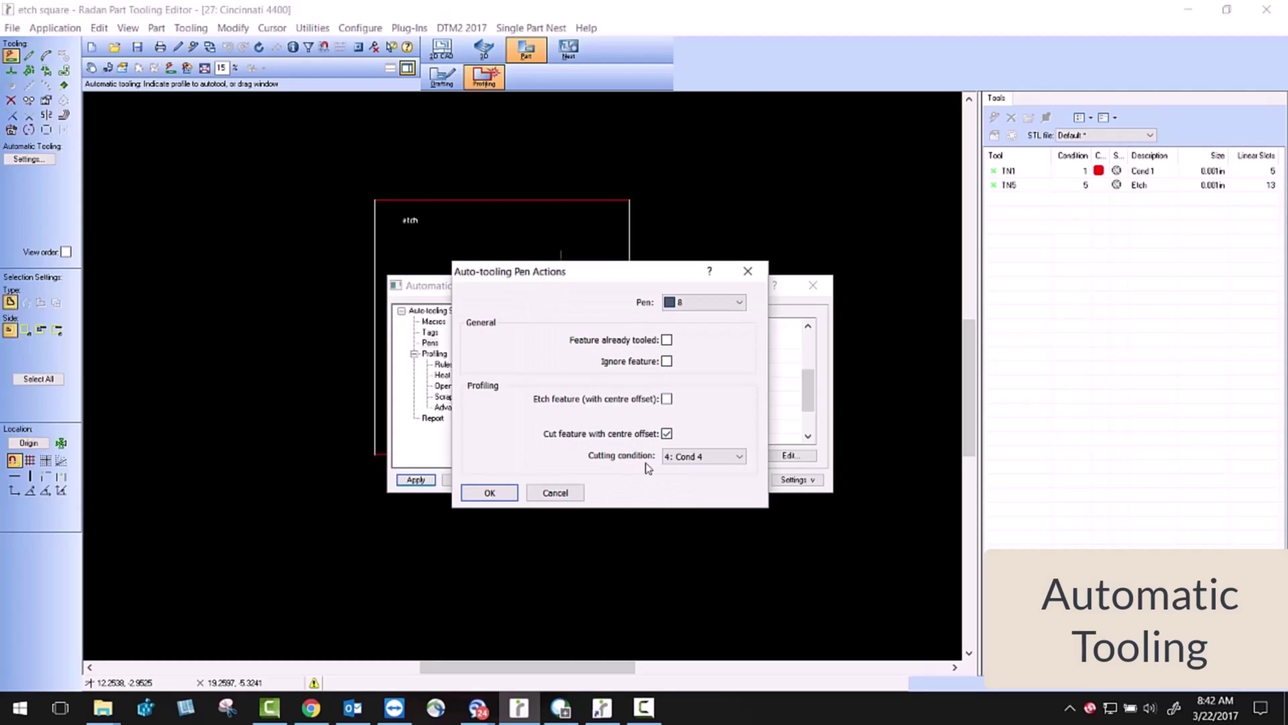
click(492, 496)
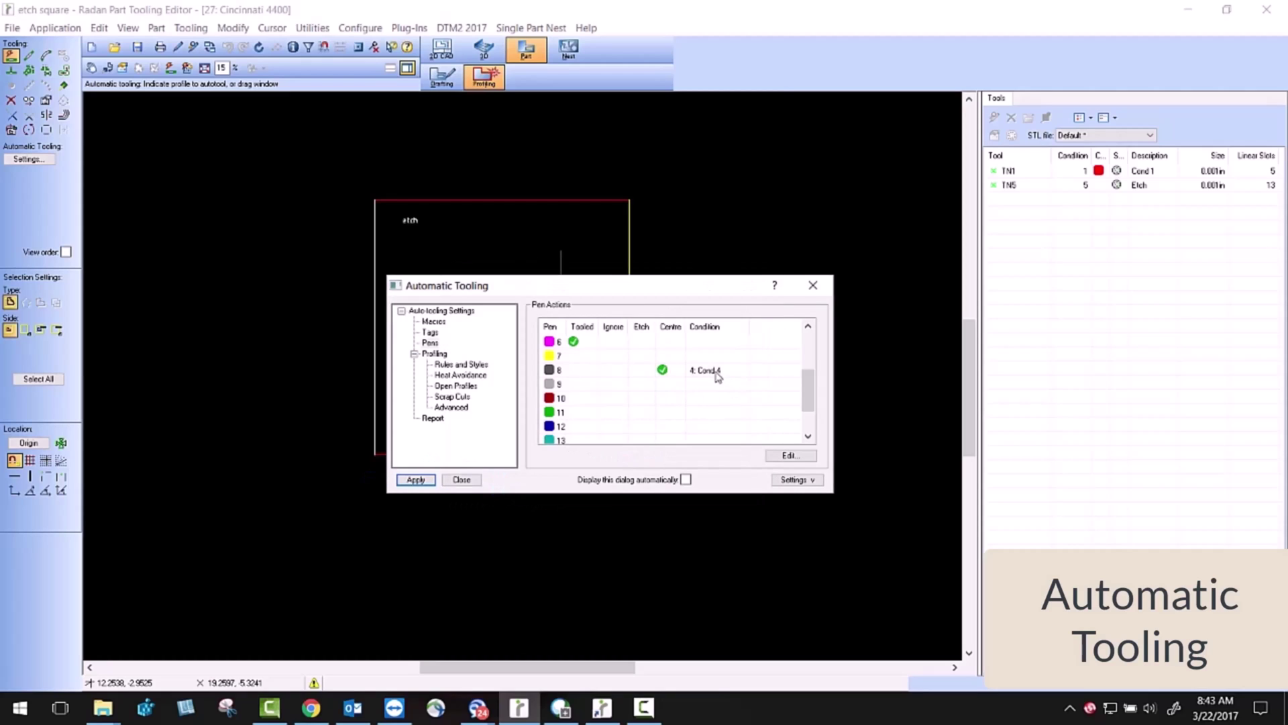
click(416, 479)
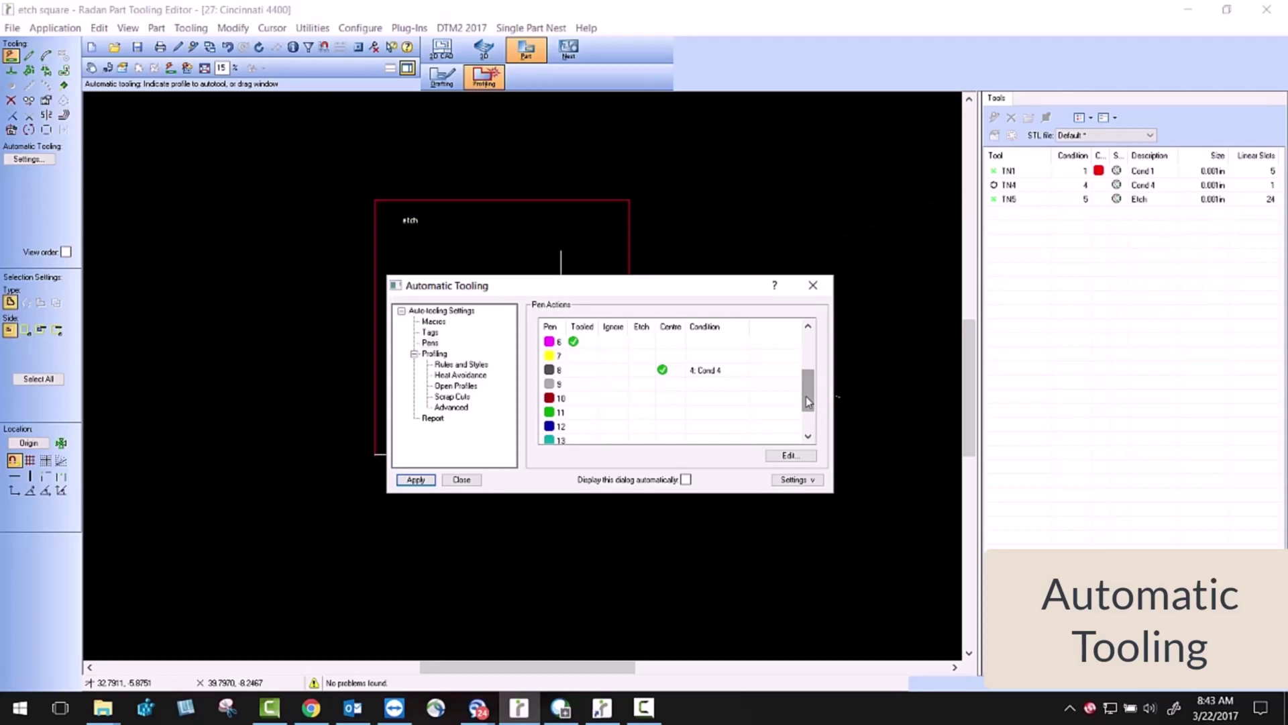
Step: Review the profiling rules and pen actions, then close Automatic Tooling with TN1, TN4, TN5 listed
drag(808, 398, 807, 366)
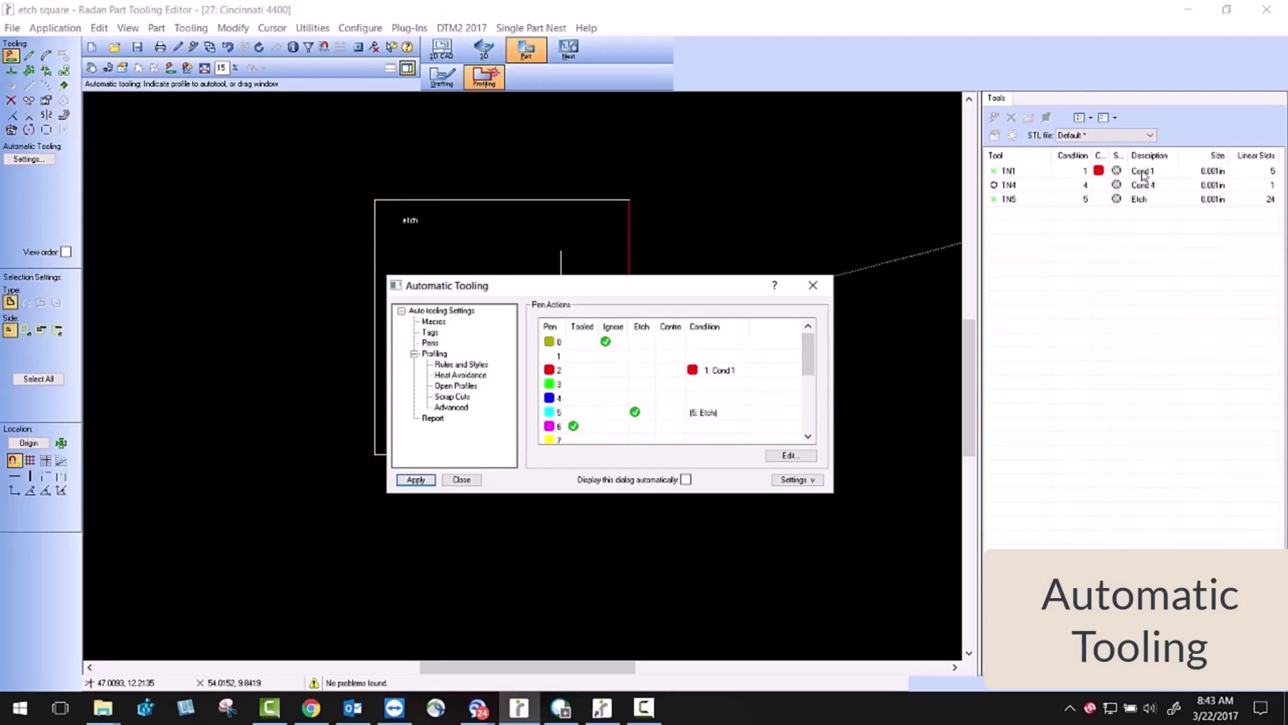
click(463, 365)
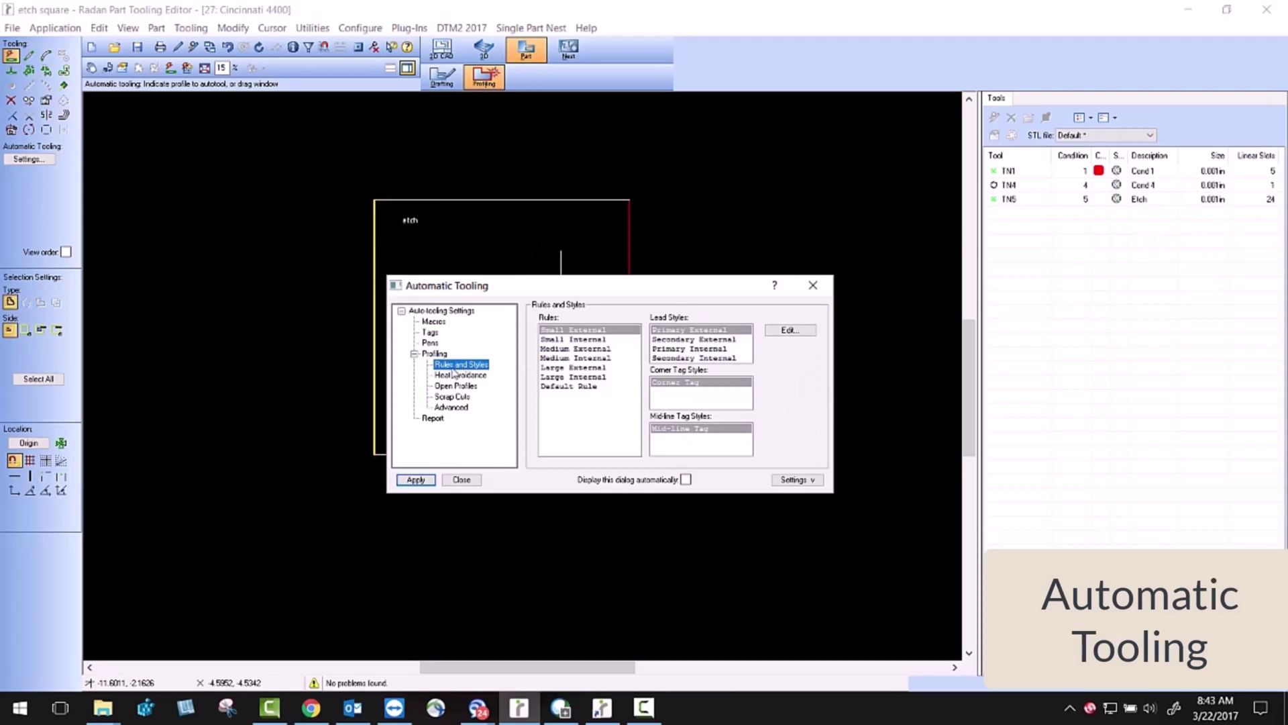
click(431, 344)
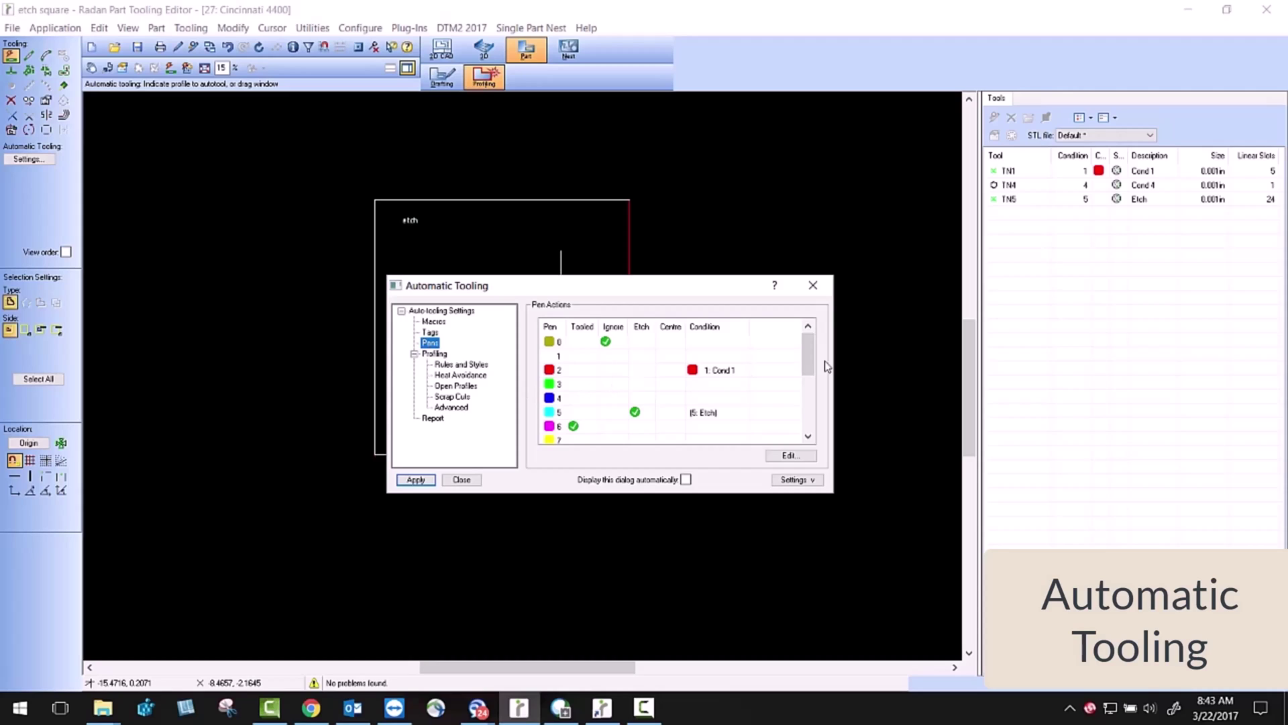
drag(808, 356, 809, 421)
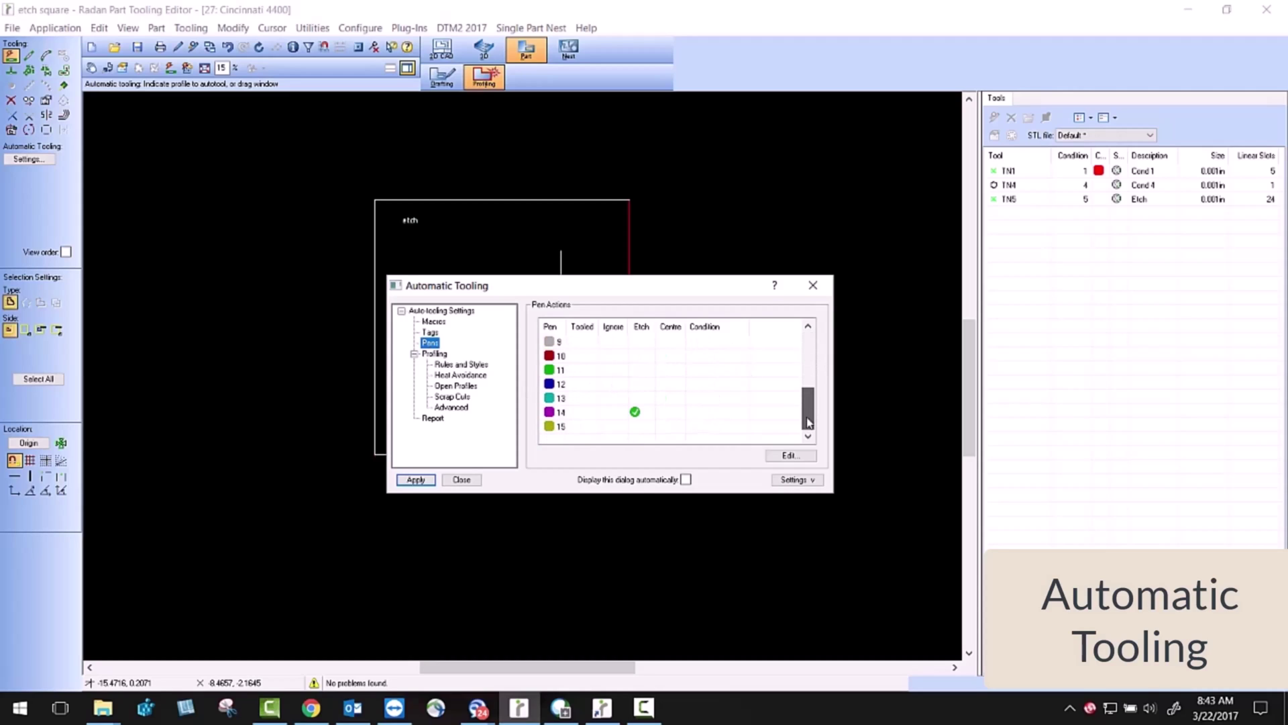
click(461, 479)
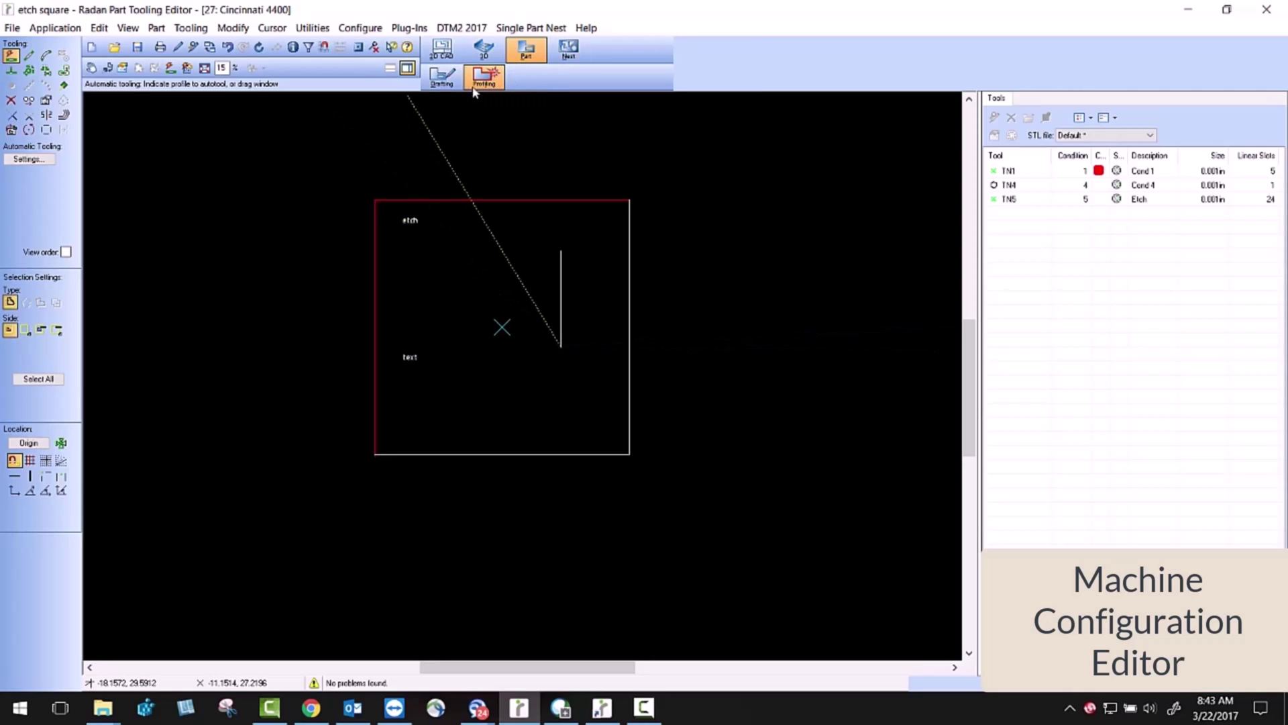
Step: Confirm in Machine Configuration's Profiling preferences that etching uses cutting condition 5
click(360, 28)
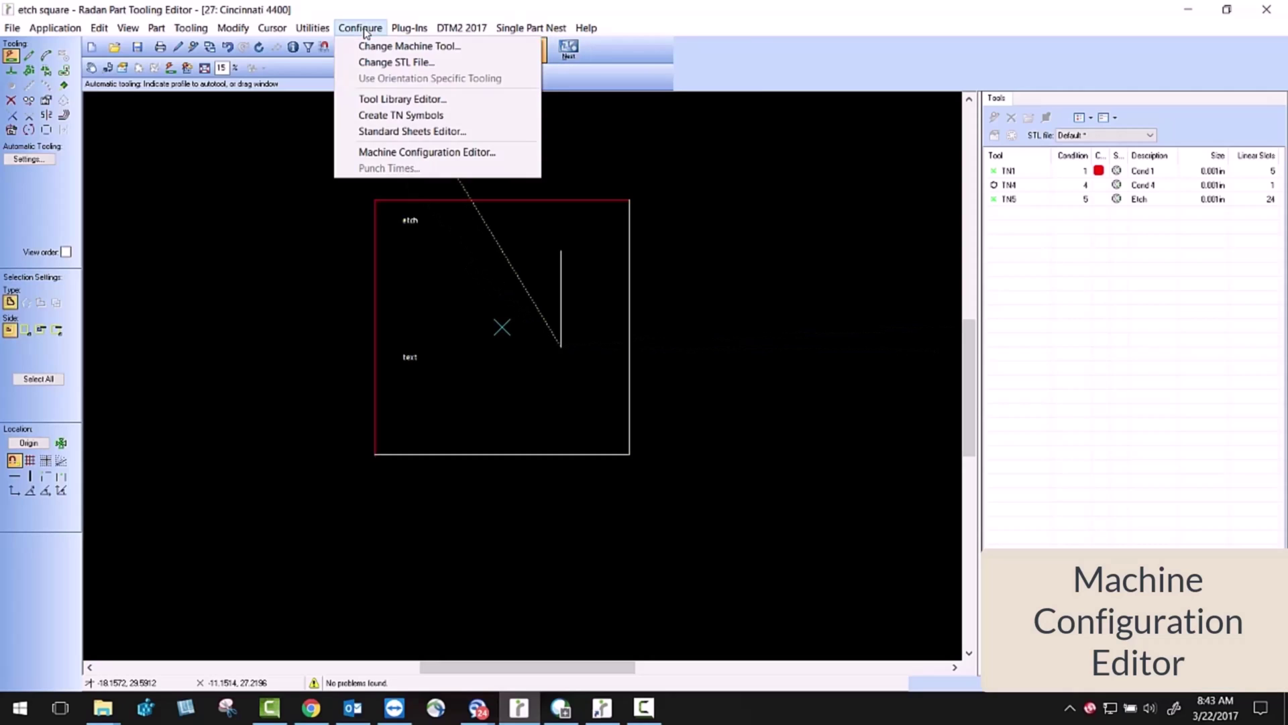
click(411, 153)
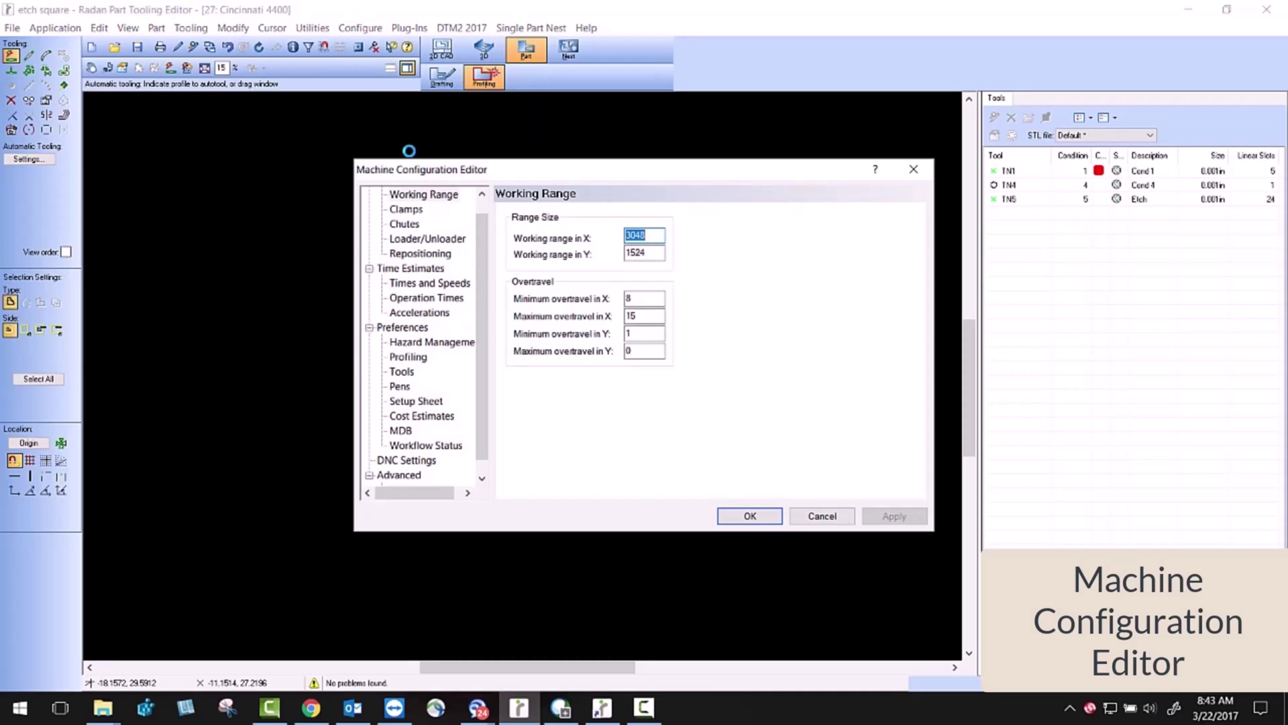
click(416, 359)
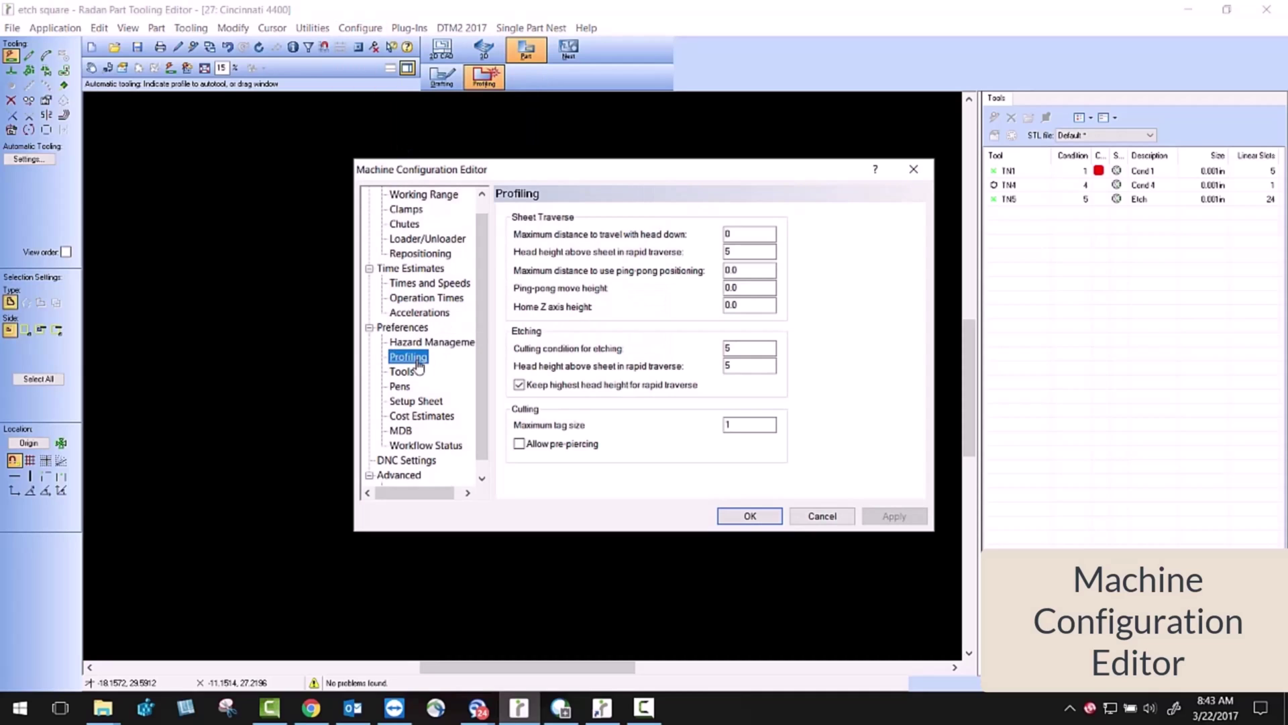
click(730, 347)
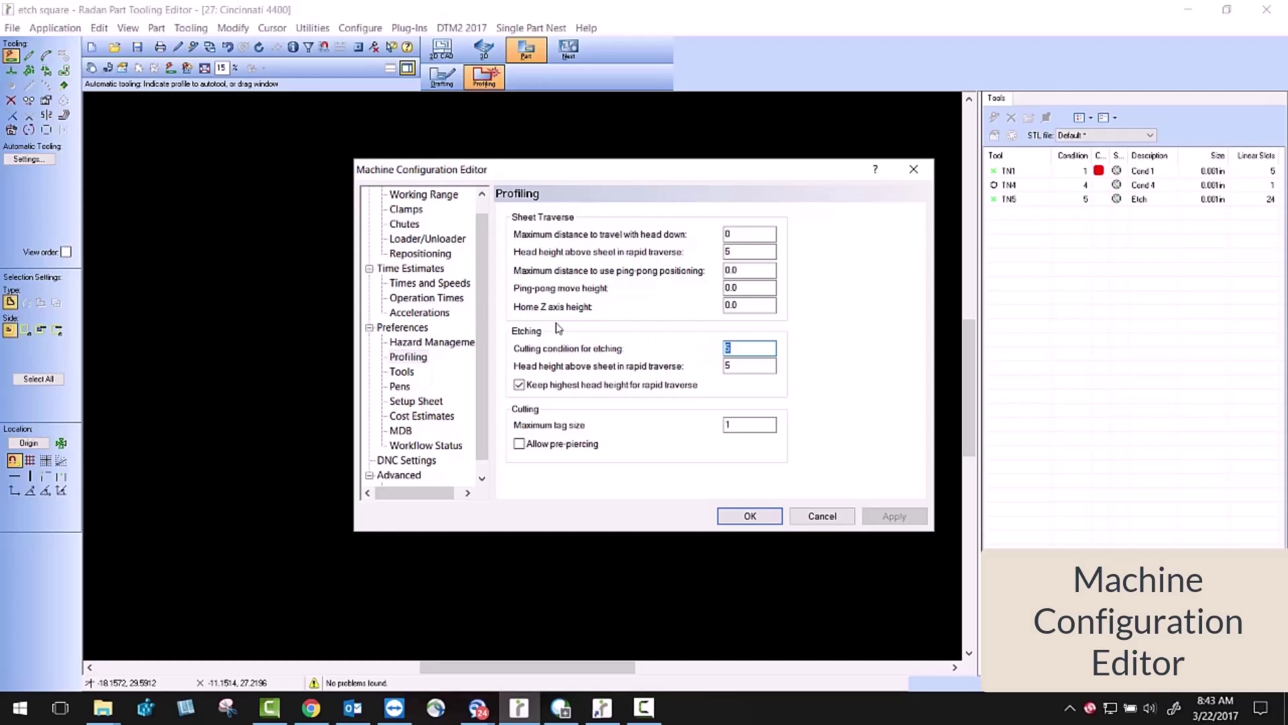
Step: On the Pens page, set the pens ignored in nesting to 0 5 8
click(399, 387)
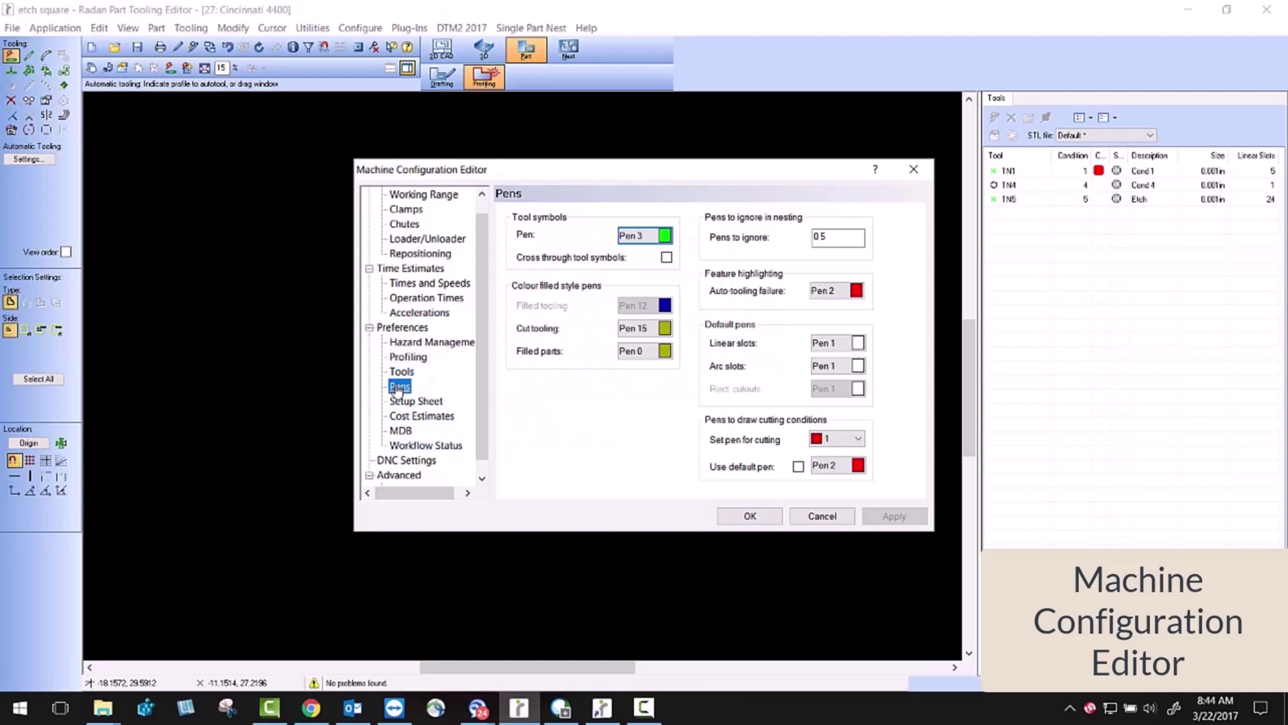
click(822, 239)
text(5)
double_click(840, 236)
click(842, 237)
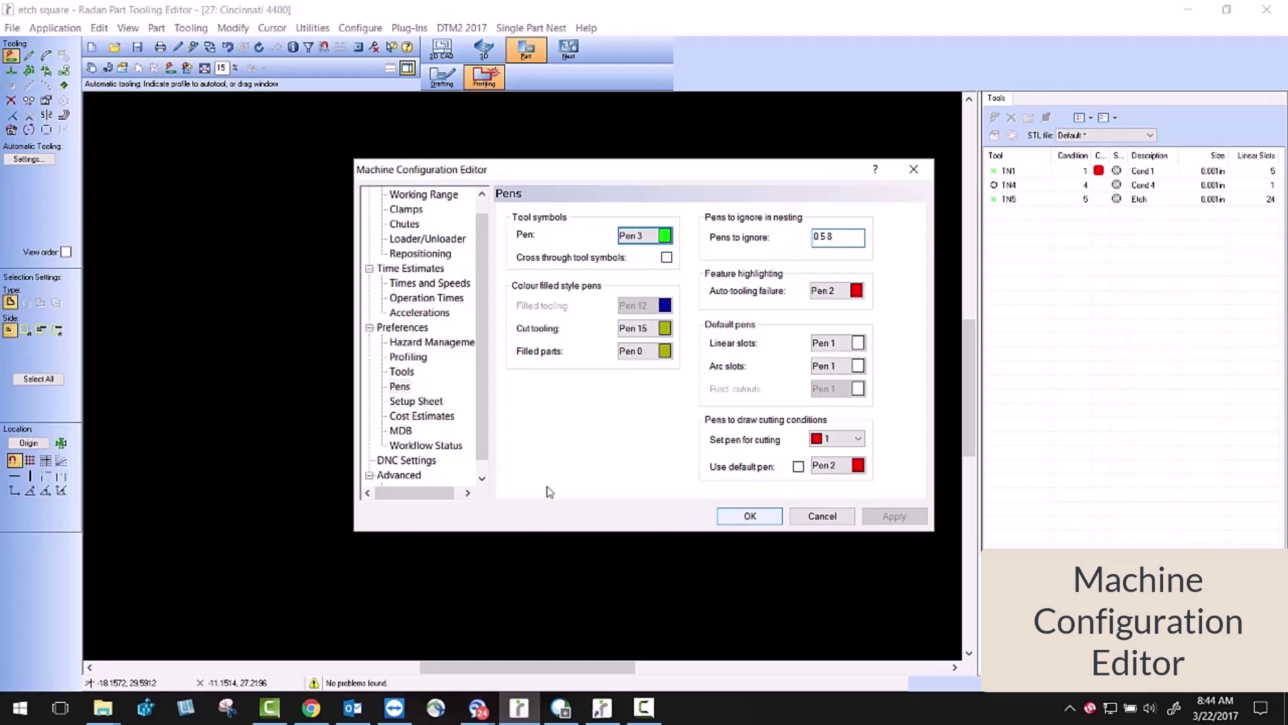
drag(841, 236, 802, 237)
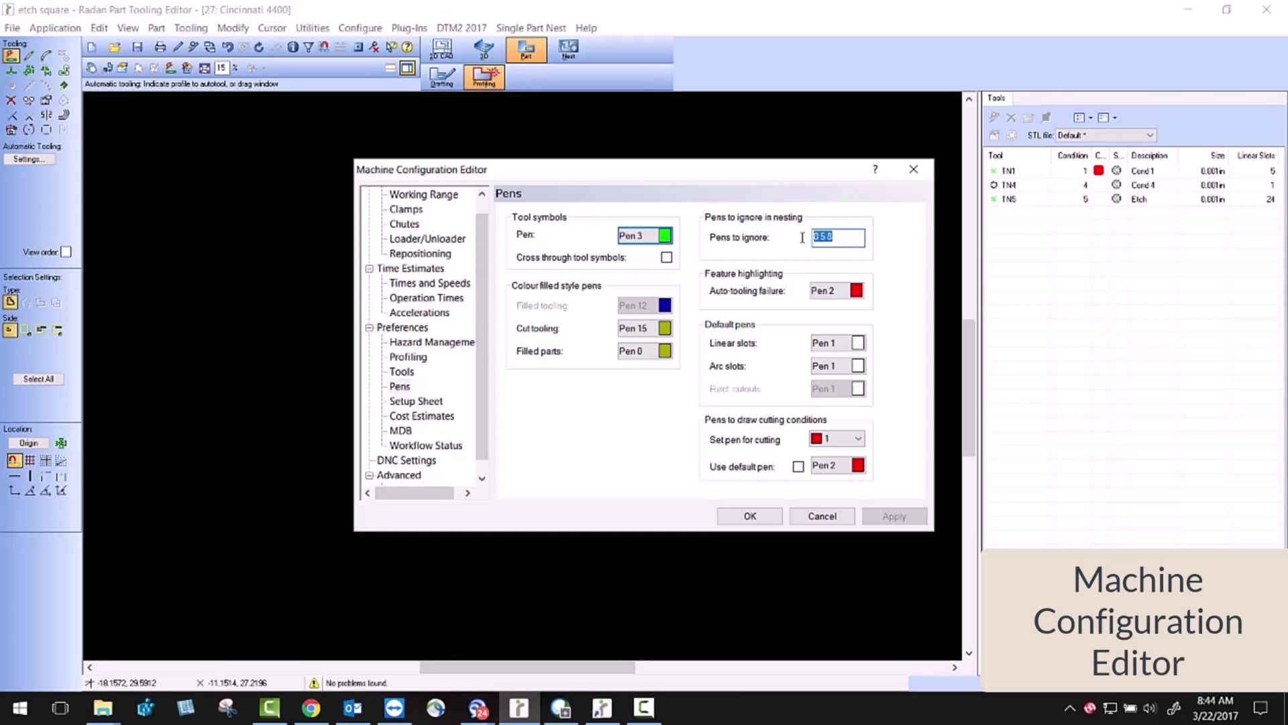
Step: Map cutting condition 5 to pen 5 and condition 8 to pen 8, then apply
click(858, 440)
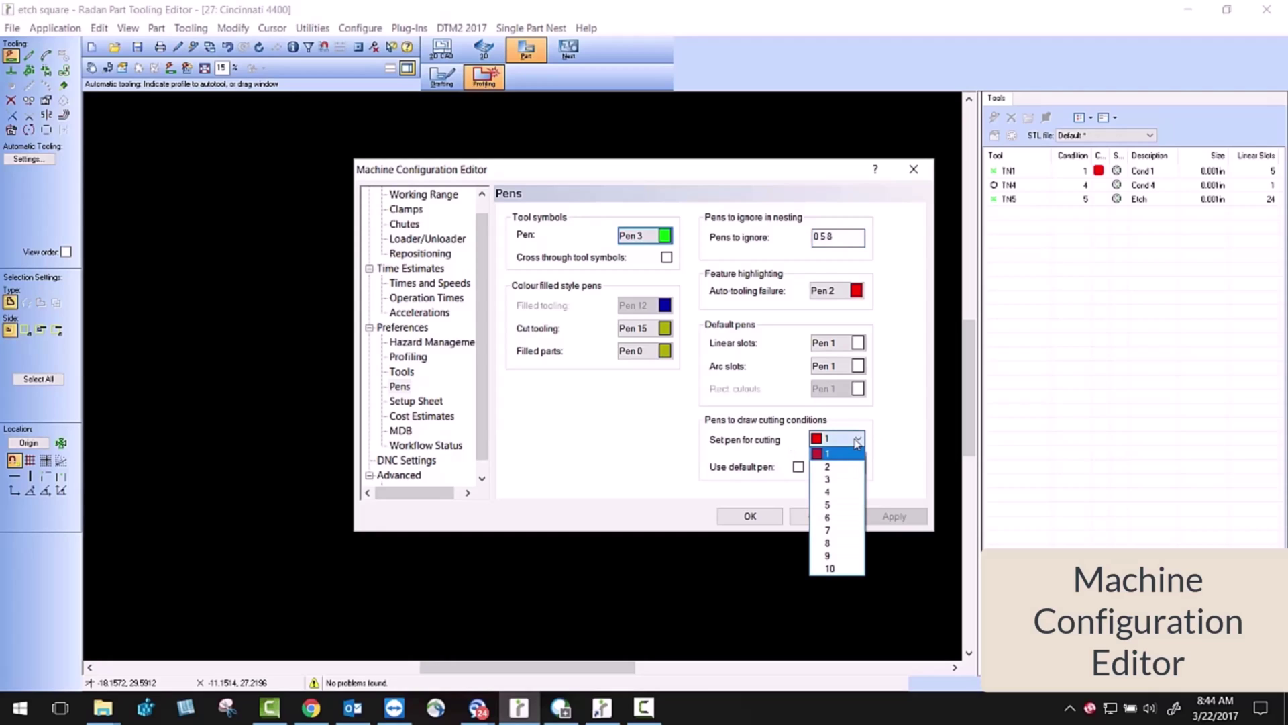
click(837, 507)
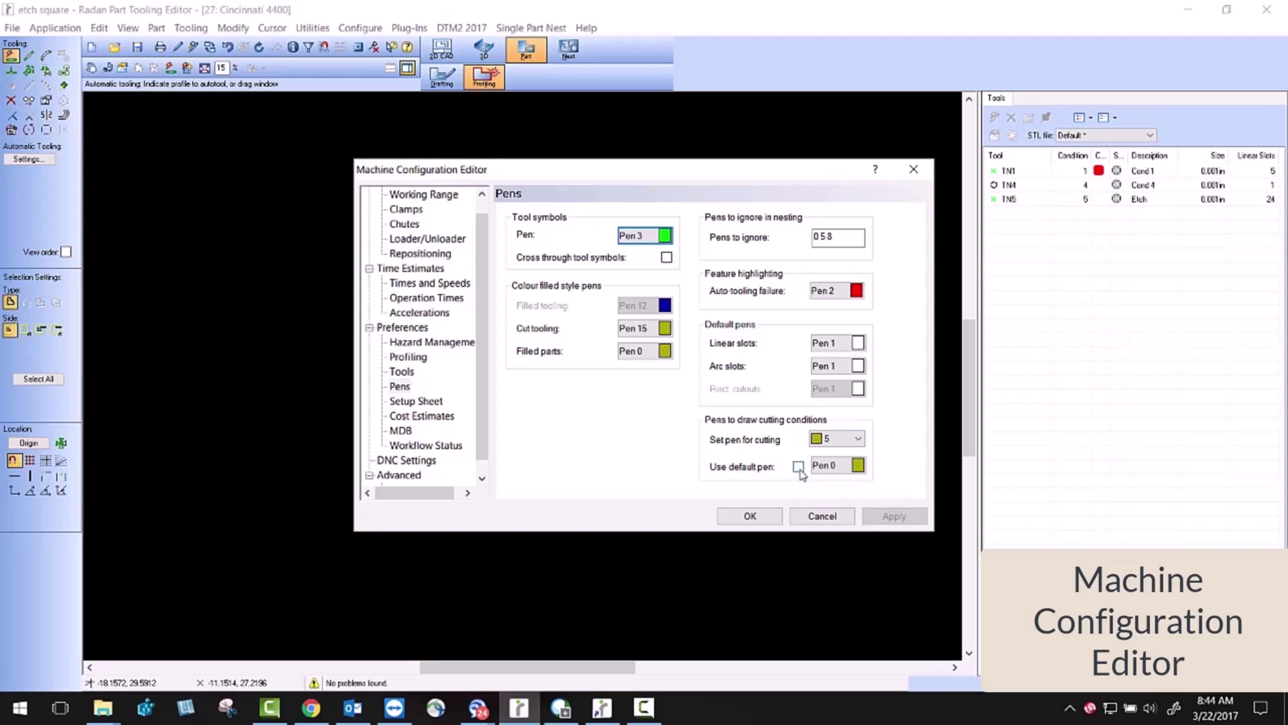
click(858, 465)
click(616, 342)
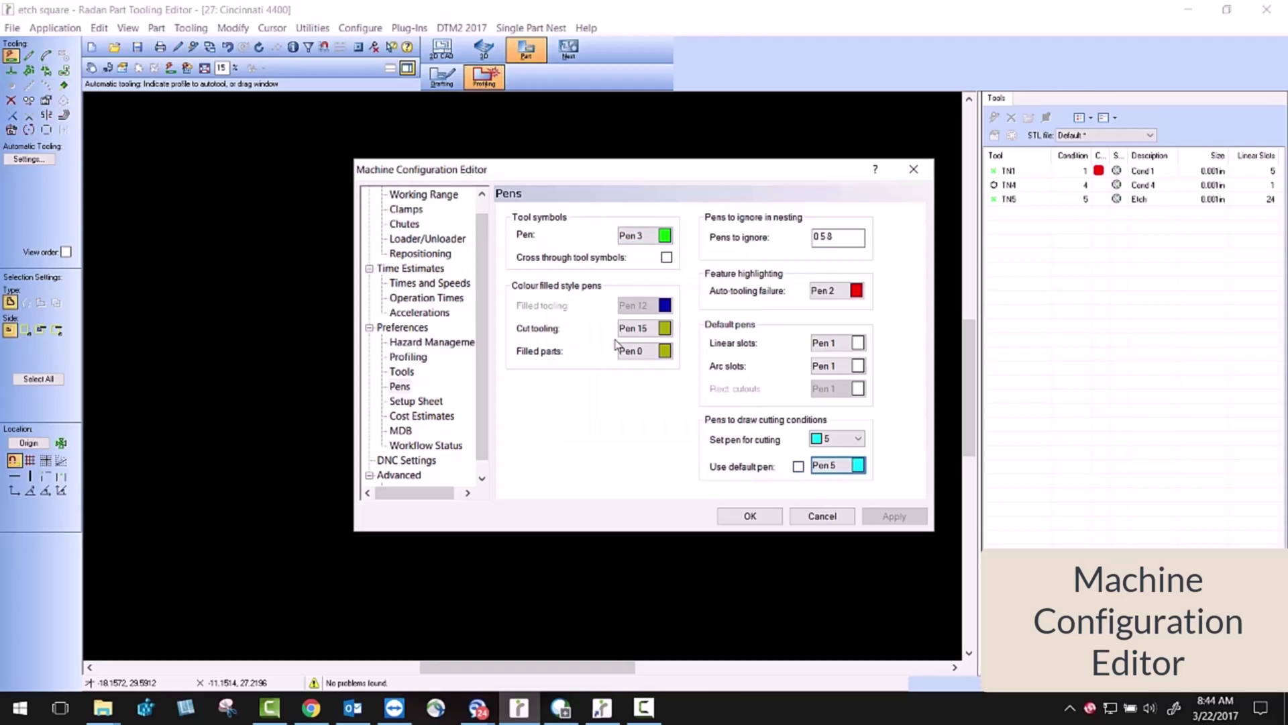
click(854, 440)
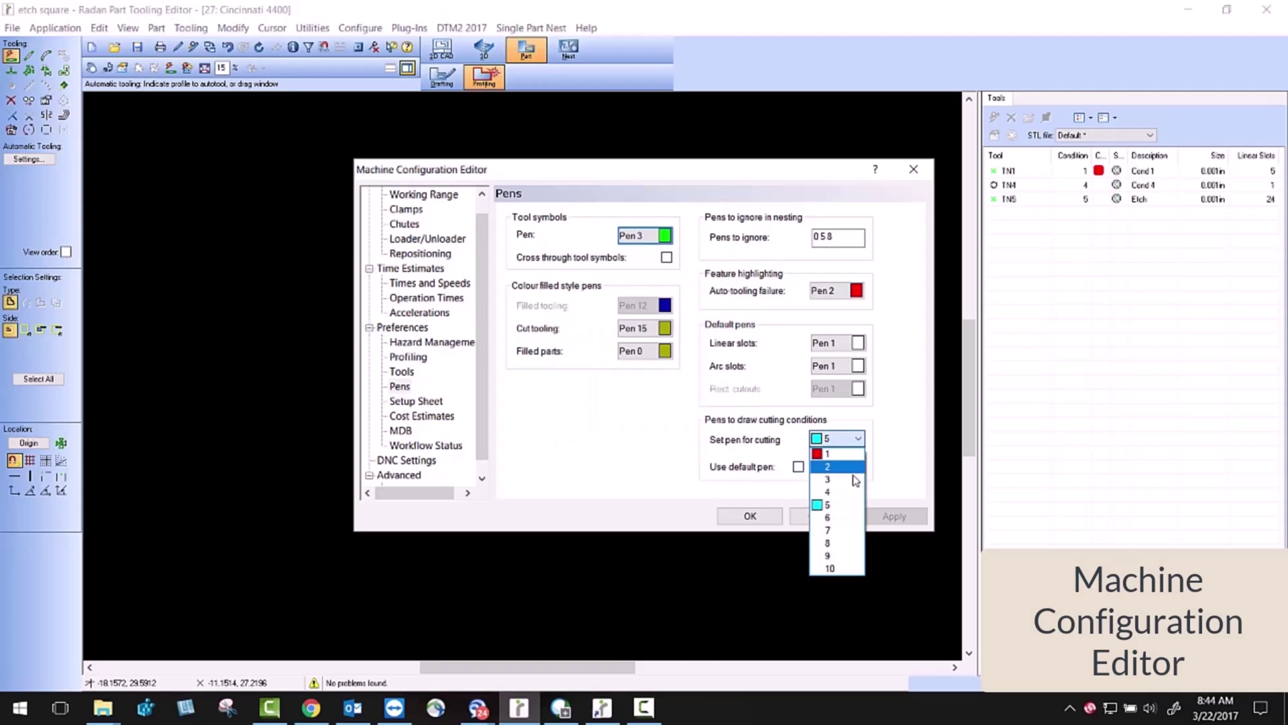
click(840, 544)
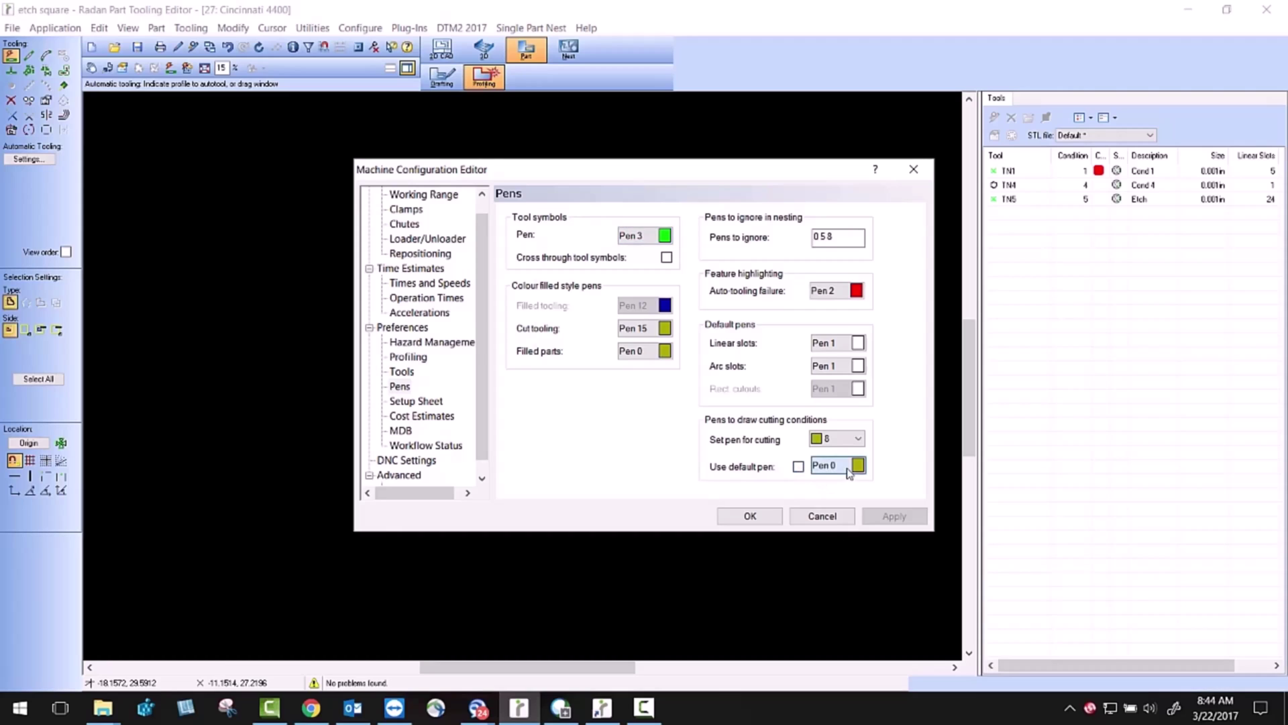
click(857, 465)
click(576, 398)
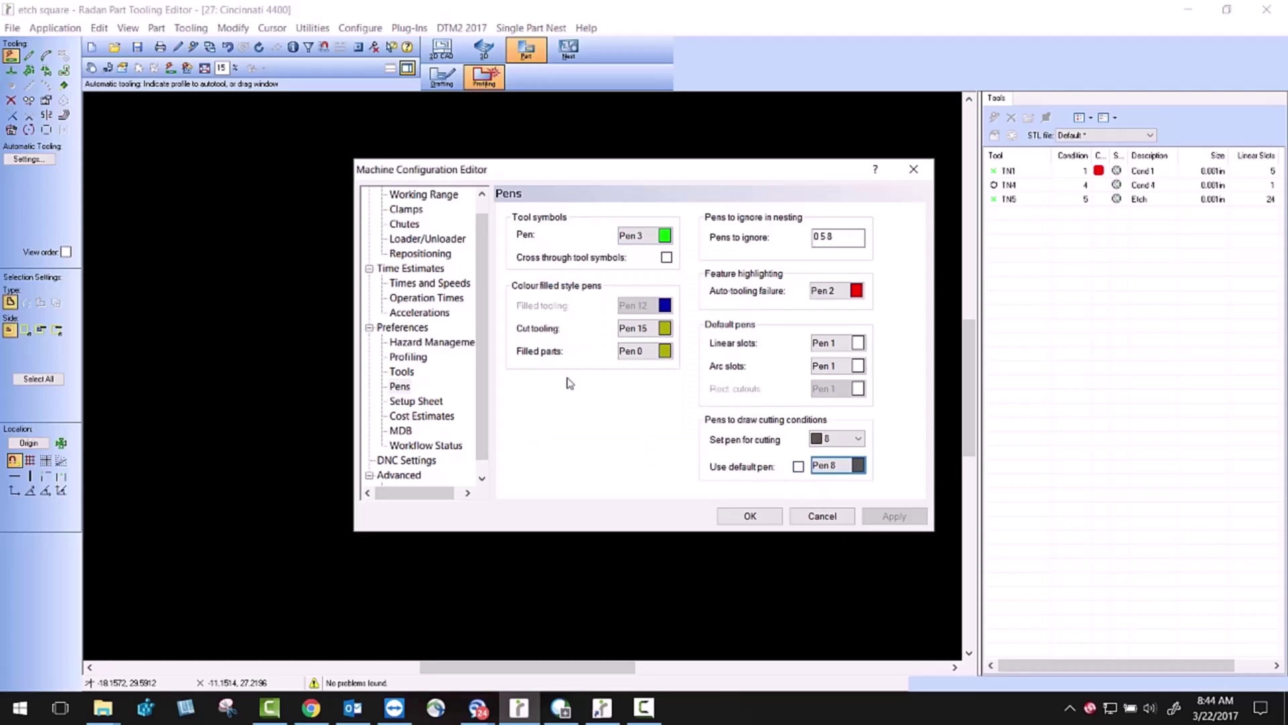
click(746, 515)
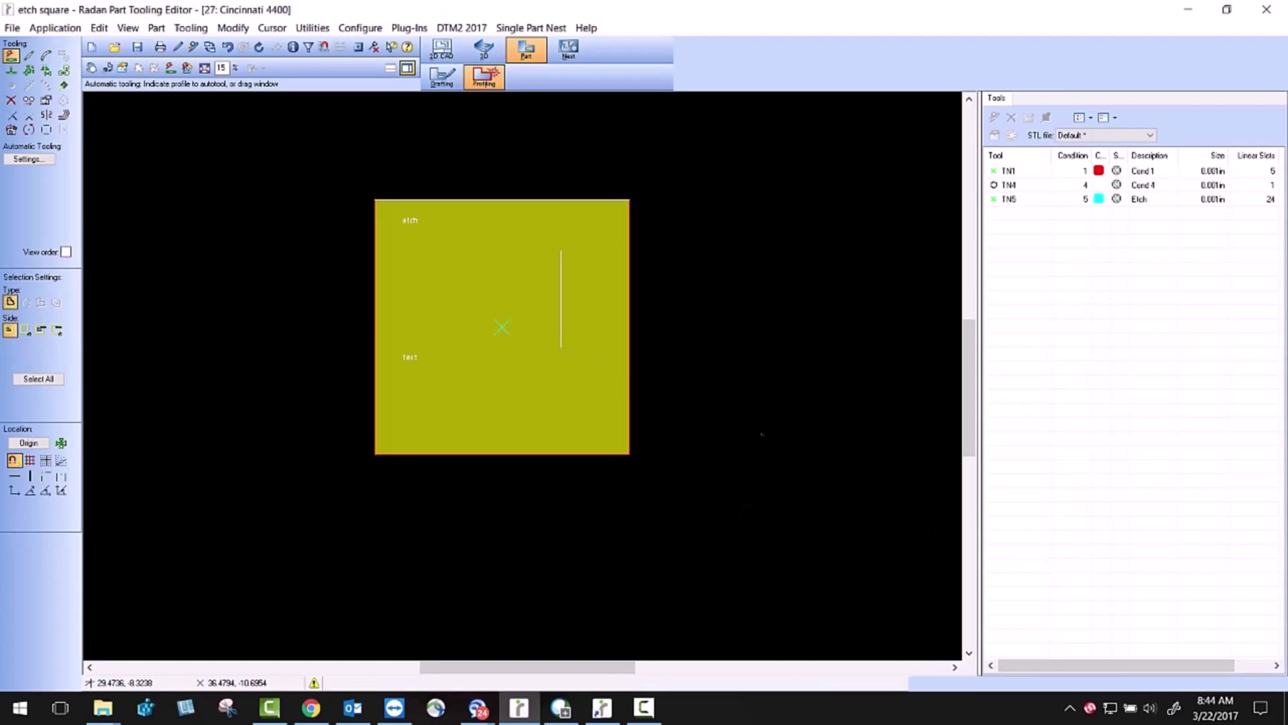
mouse_move(1106, 210)
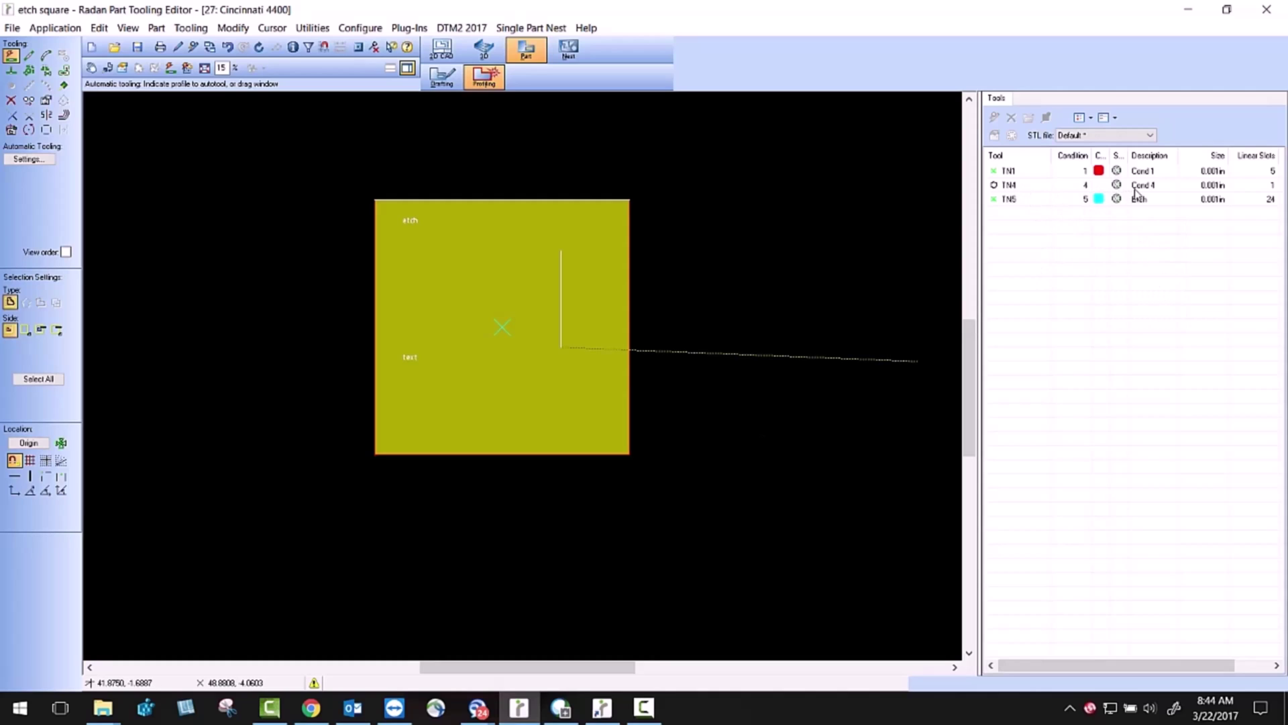
mouse_move(1162, 191)
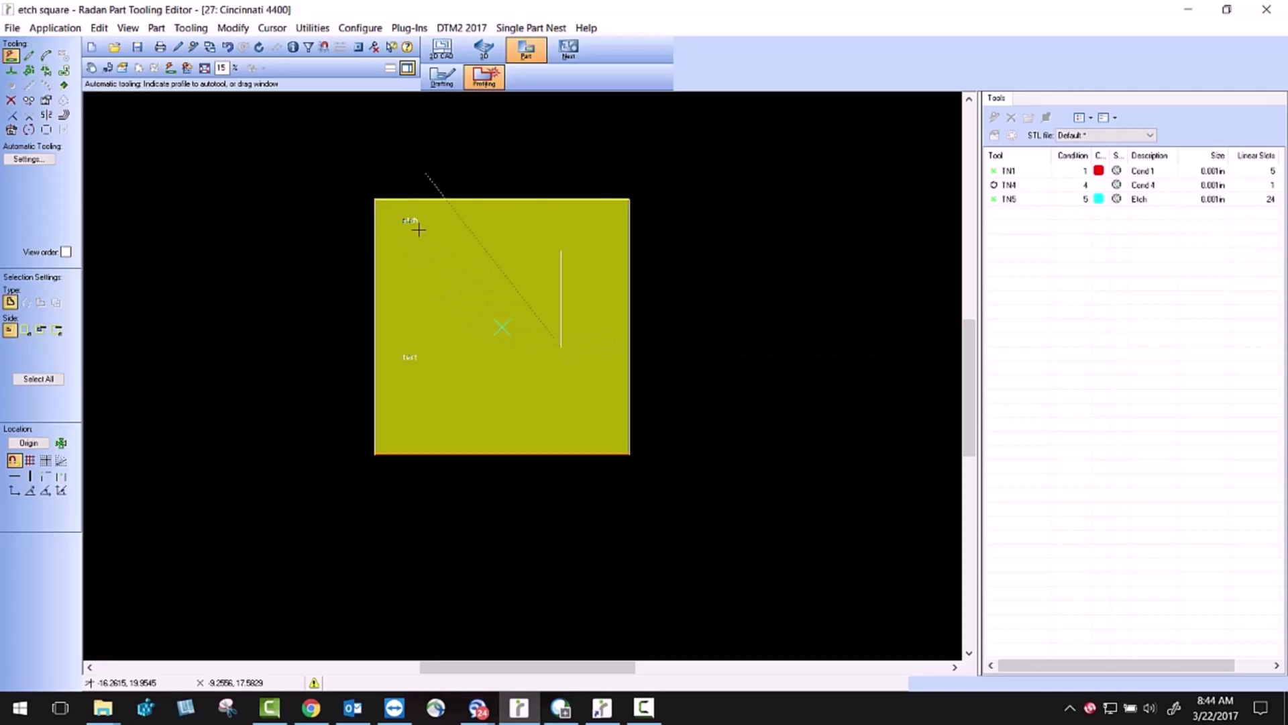
key(z)
drag(383, 216, 456, 257)
scroll(555, 316, up, 3)
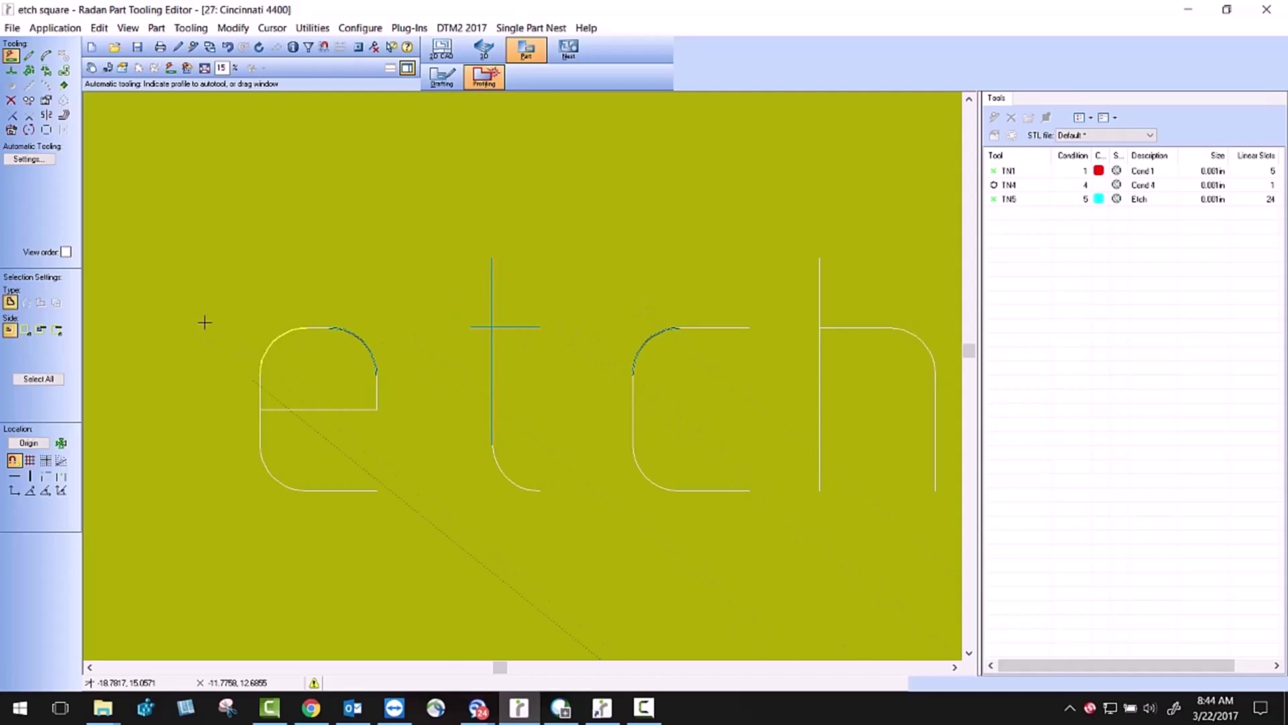
scroll(221, 352, up, 3)
scroll(524, 451, up, 3)
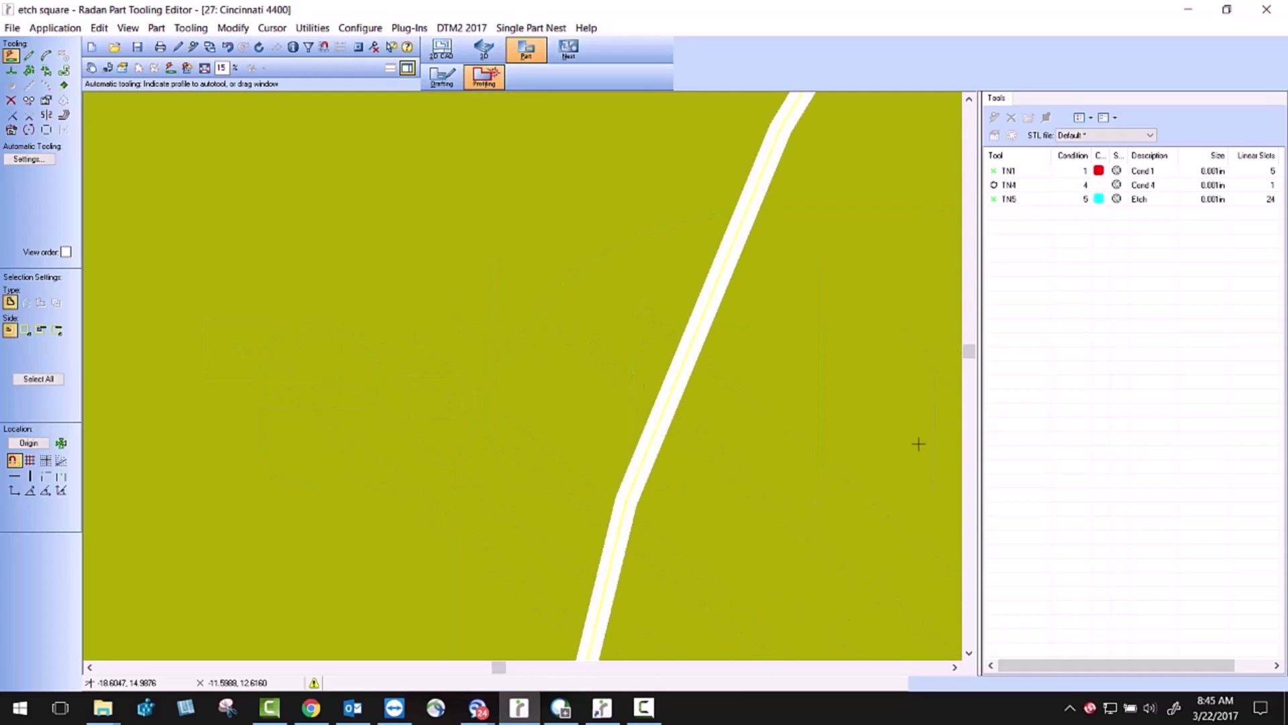
key(Home)
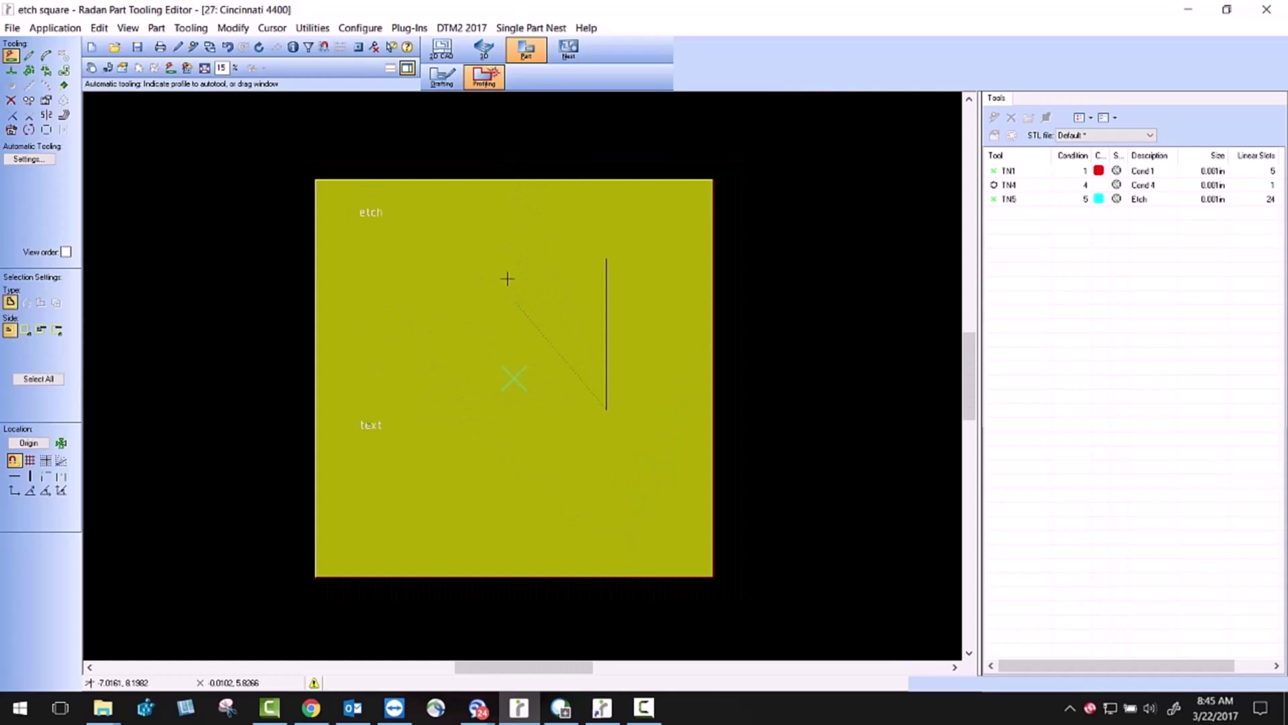
Step: Save the etch square part, accept the tooling warning, and zoom to it on the nest sheet
click(568, 48)
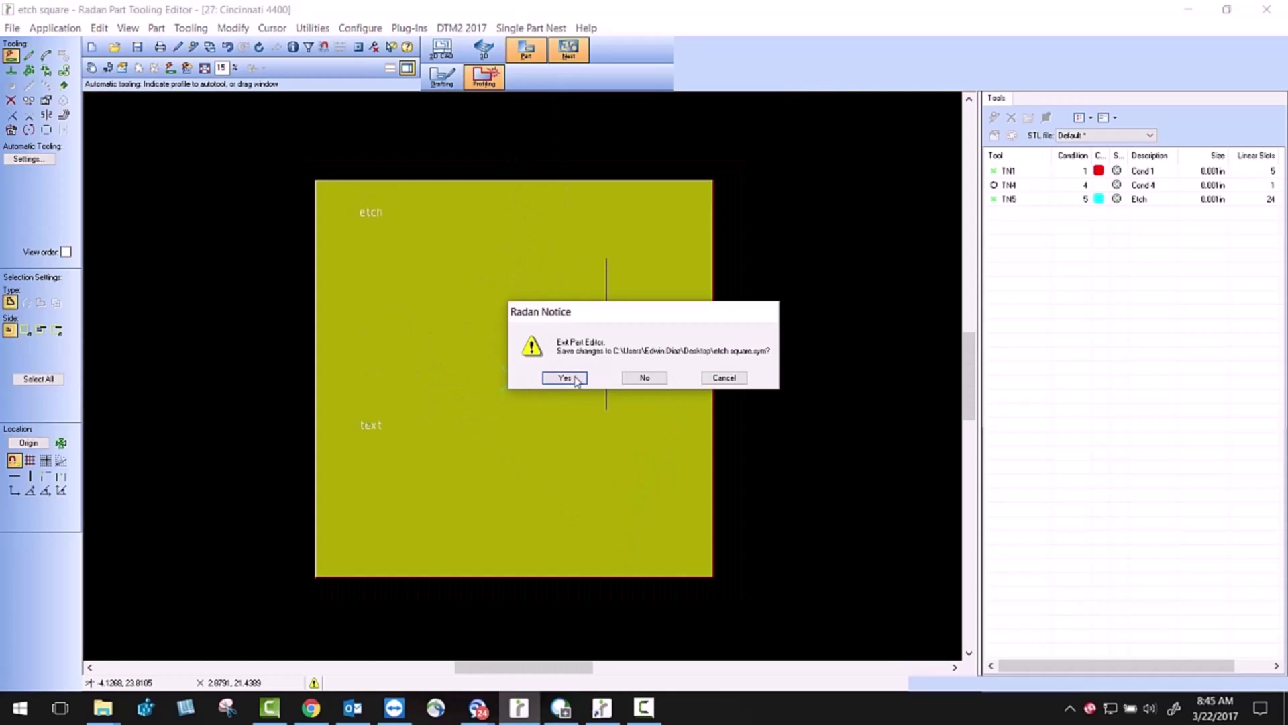
click(565, 378)
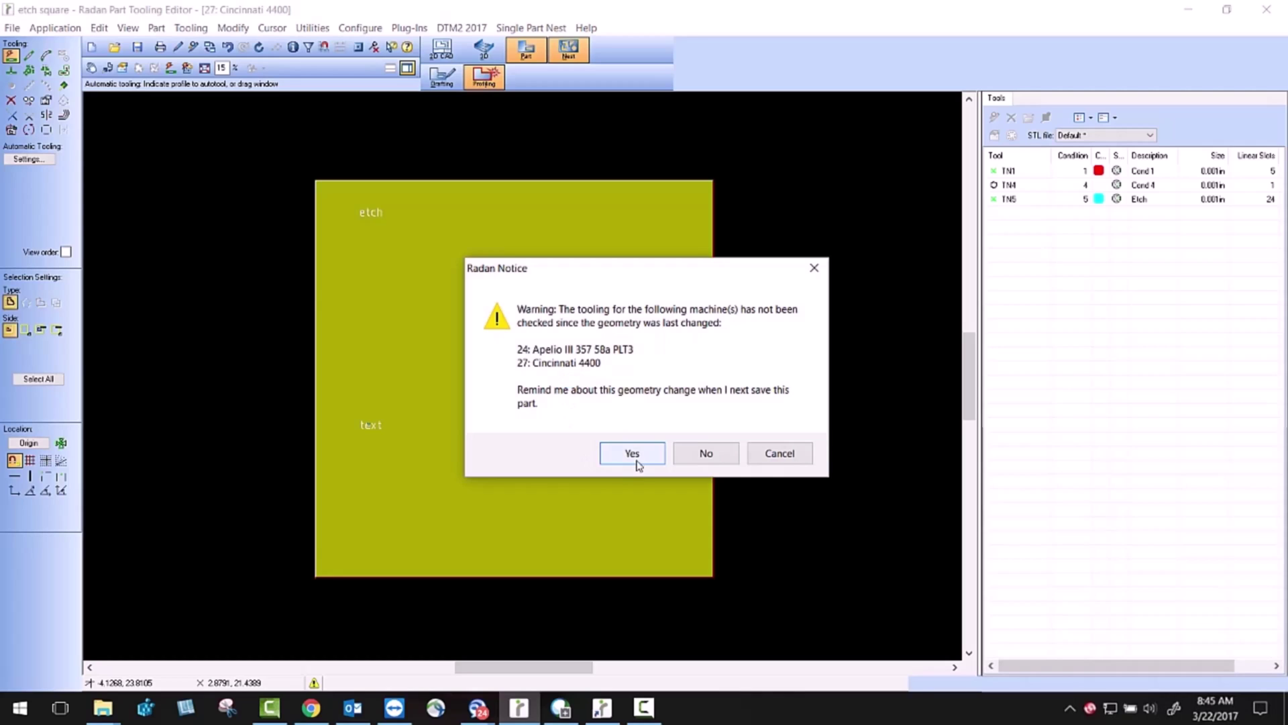
click(636, 461)
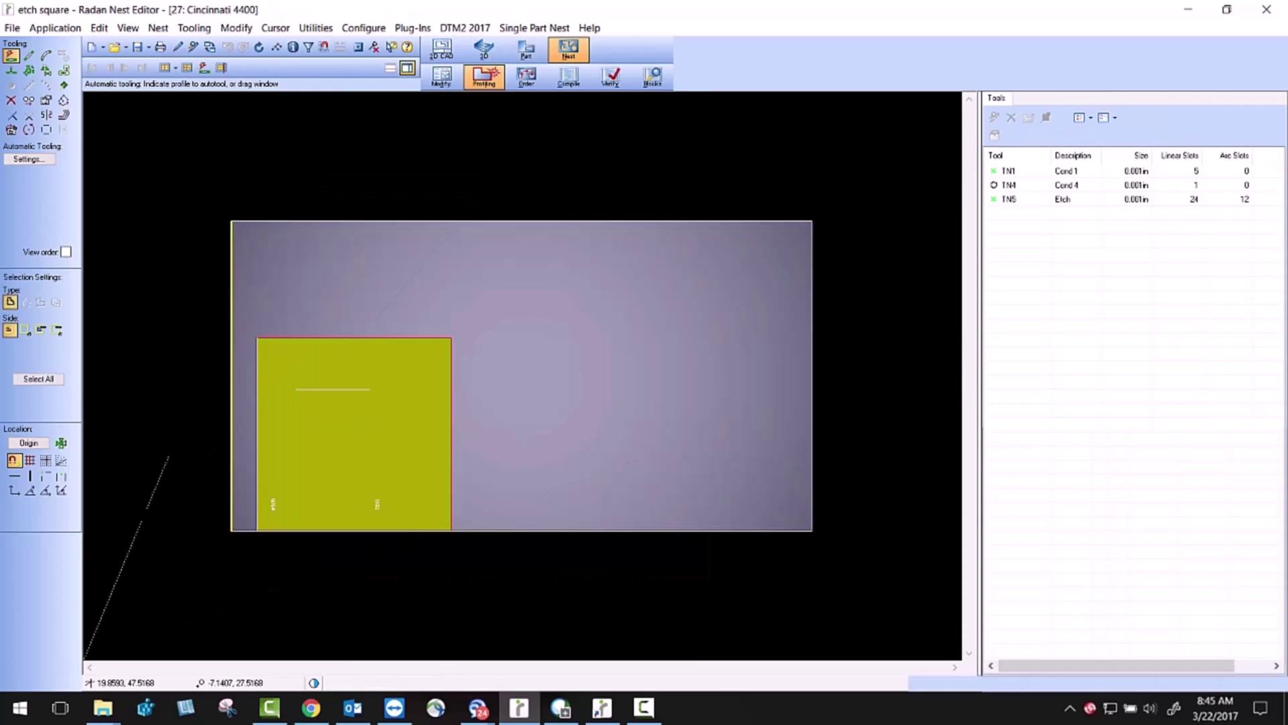
click(489, 575)
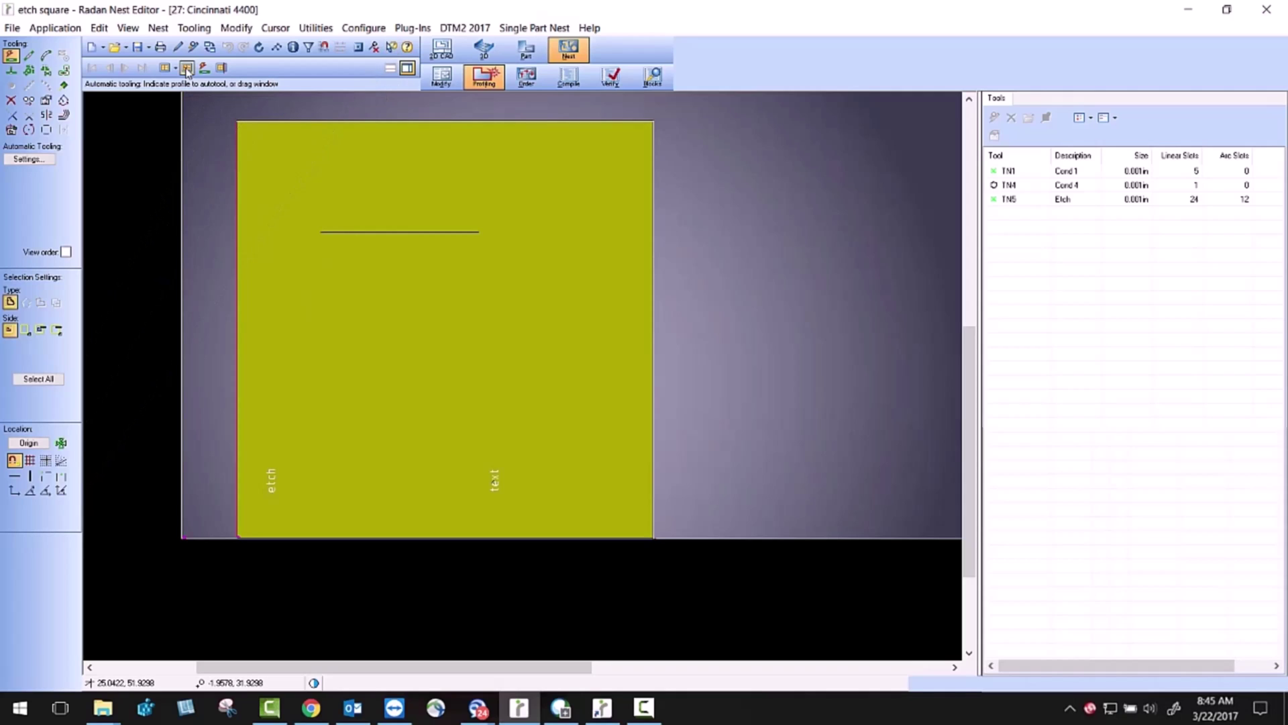
click(187, 69)
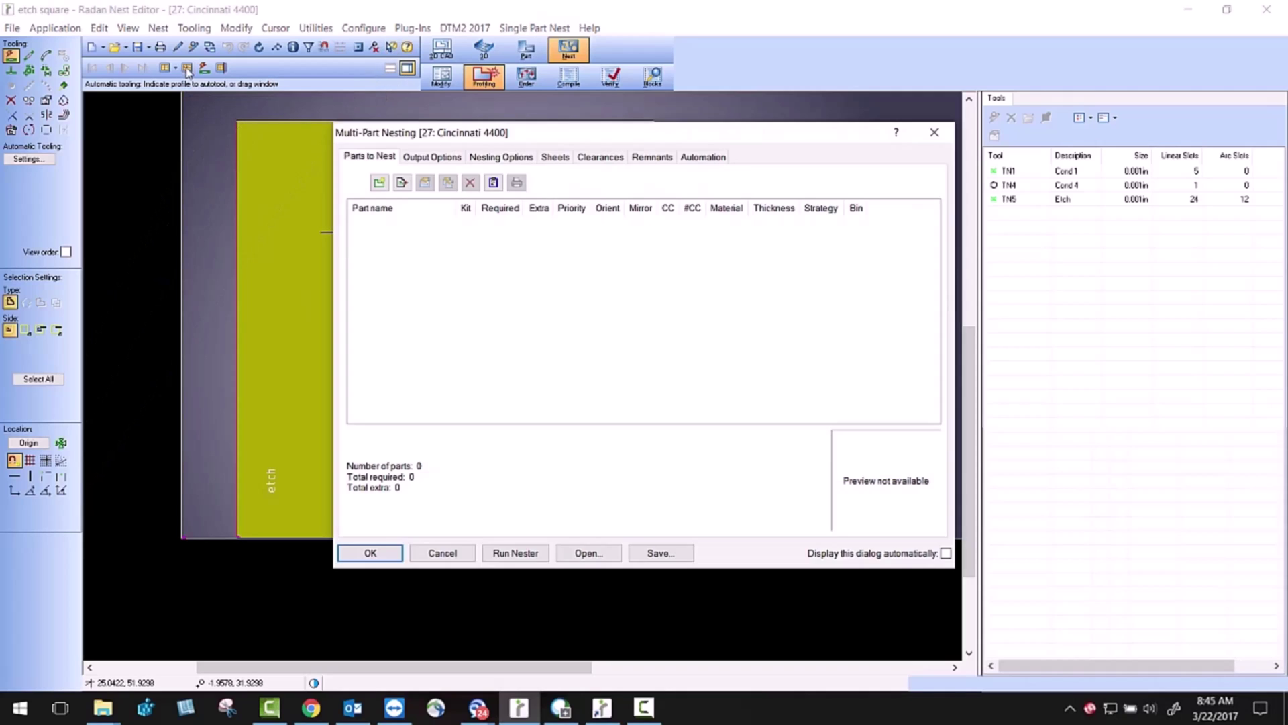
click(529, 161)
click(834, 470)
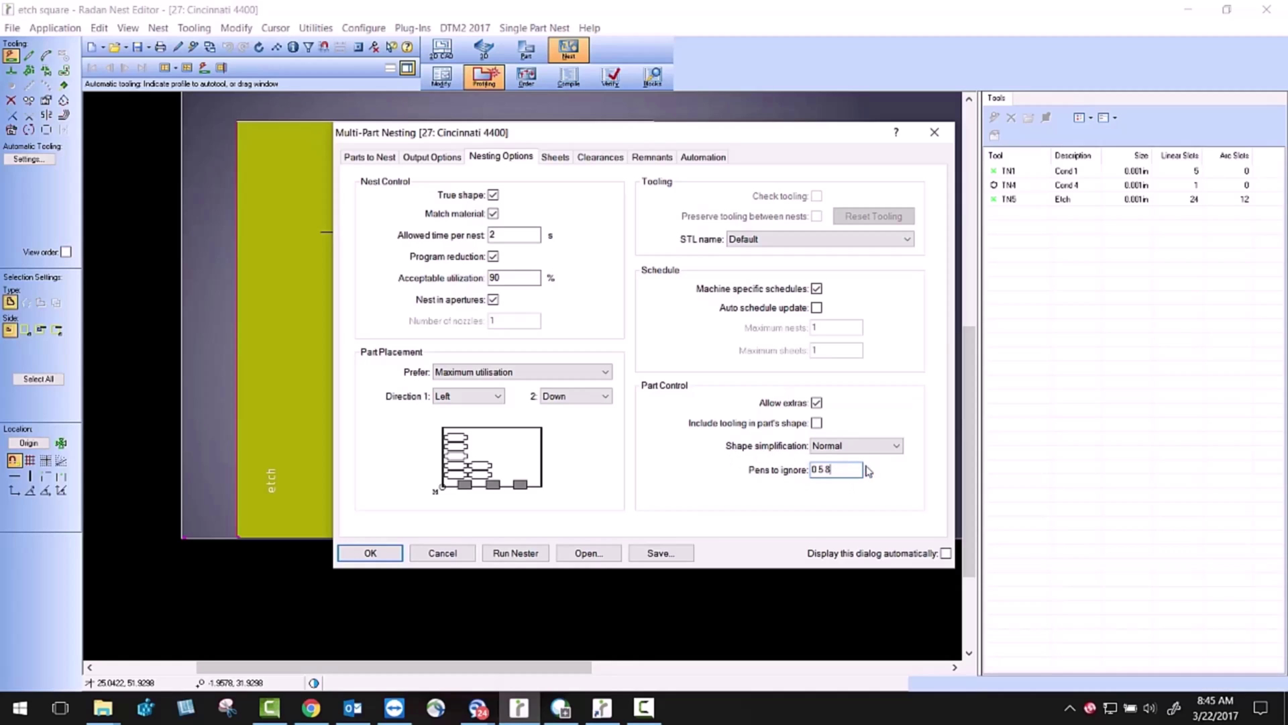
click(371, 553)
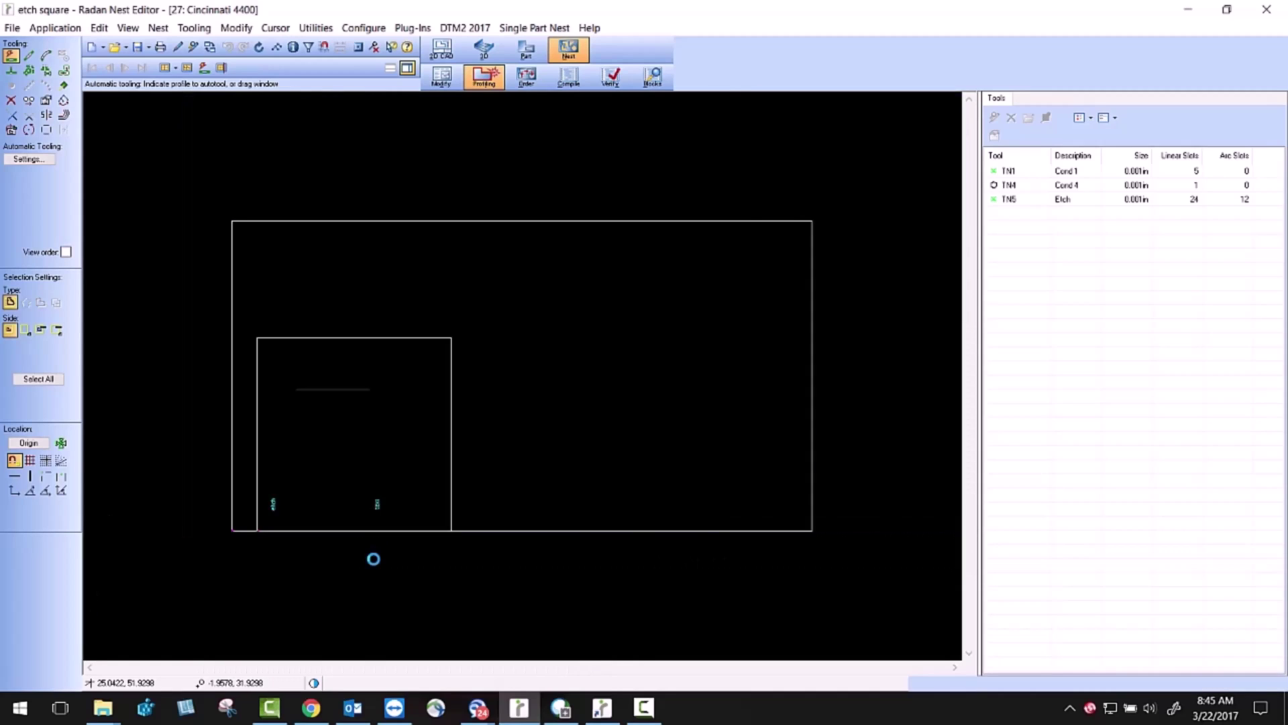